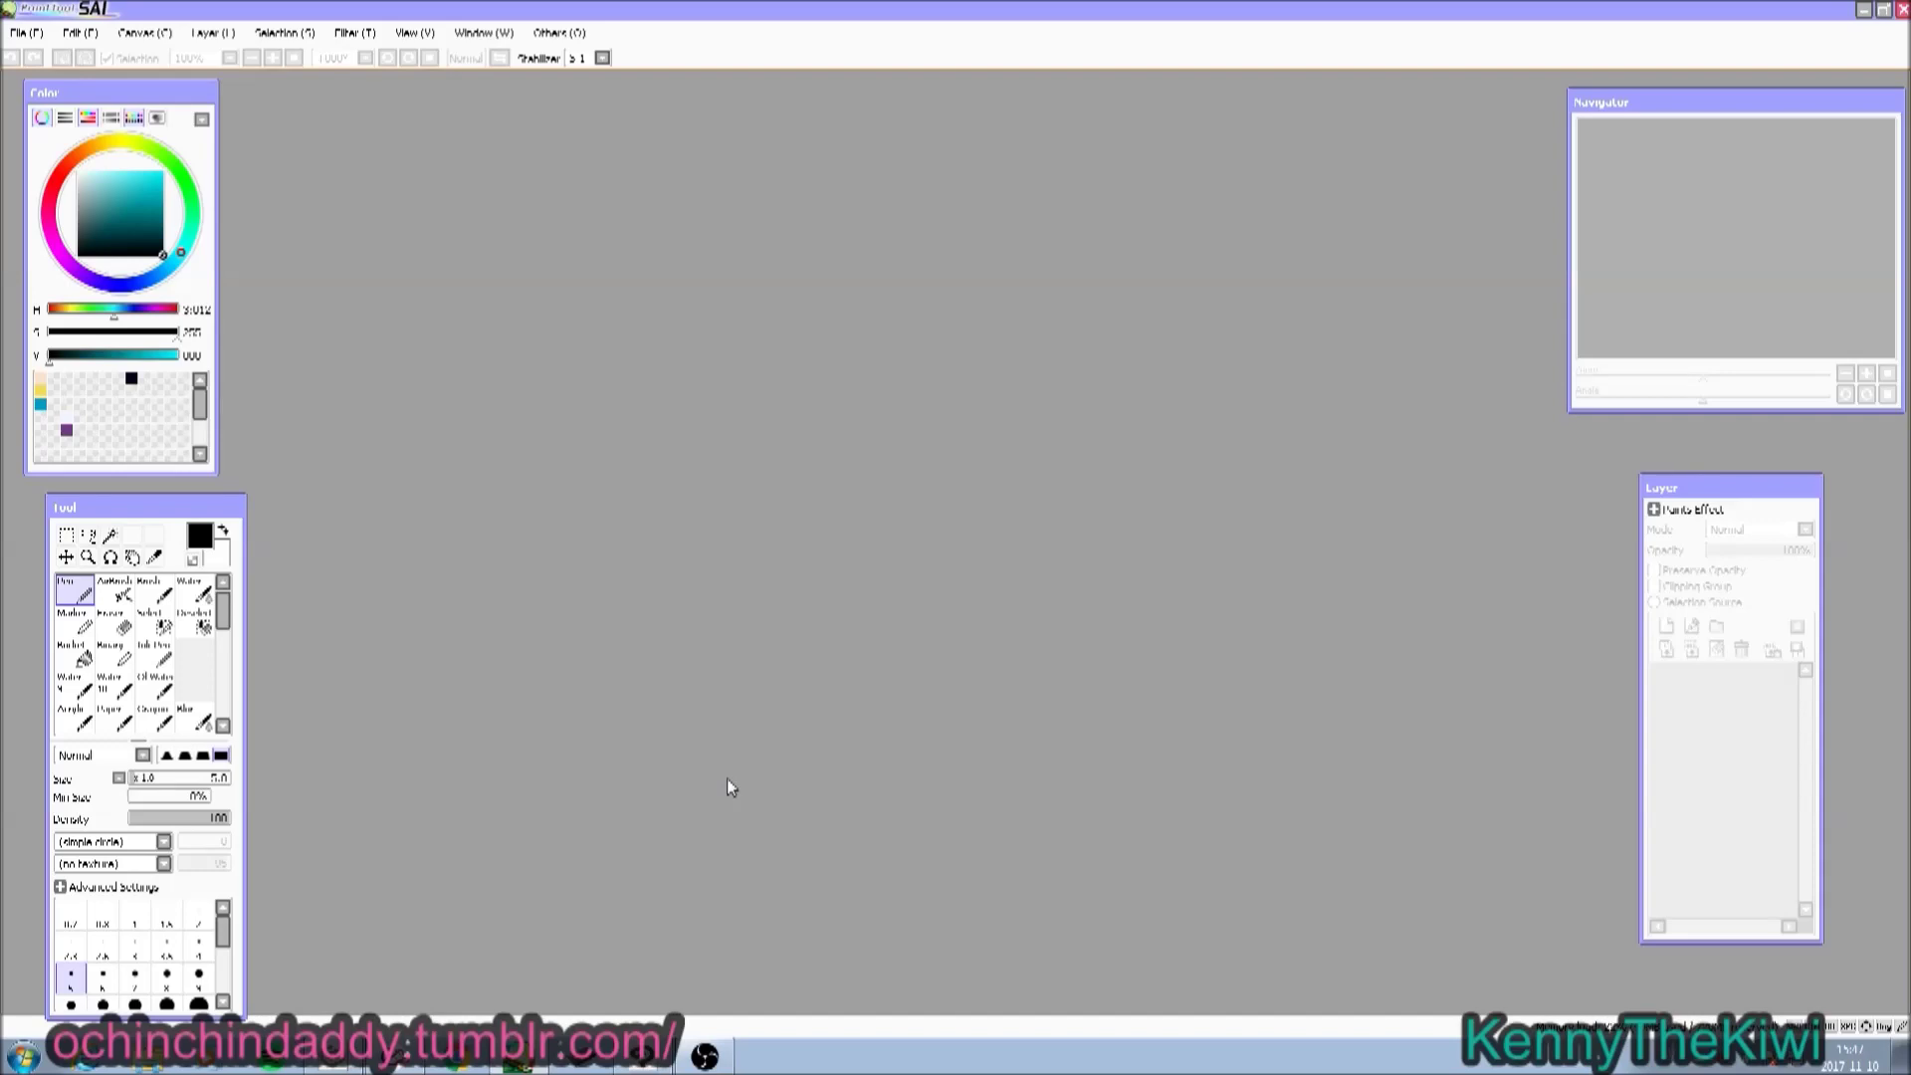
Create a new blank canvas in PaintTool SAI via File > New Canvas.
click(30, 33)
click(44, 72)
click(398, 365)
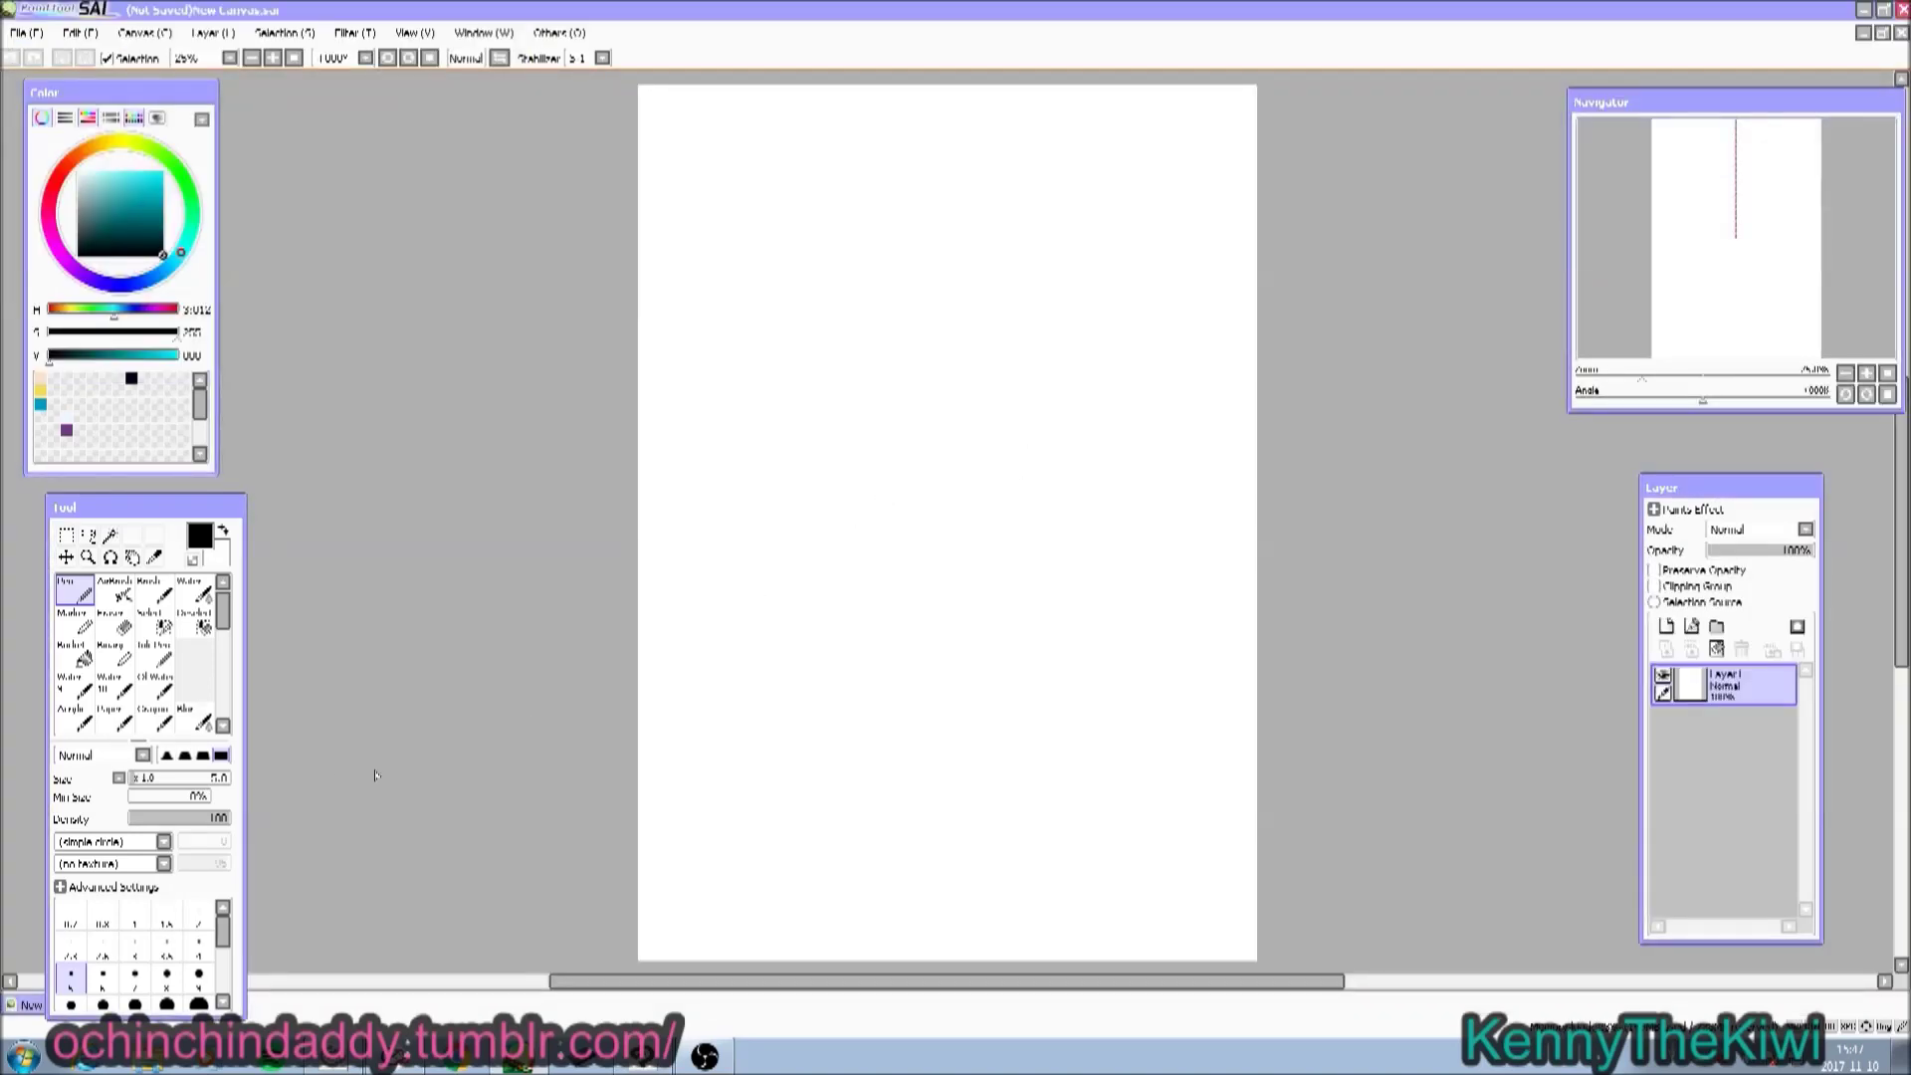
Scribble a light grey zigzag with the Brush tool, then switch to Clip Studio Paint.
click(156, 591)
mouse_move(707, 466)
mouse_down()
mouse_move(719, 555)
mouse_move(789, 716)
mouse_move(1134, 806)
mouse_up()
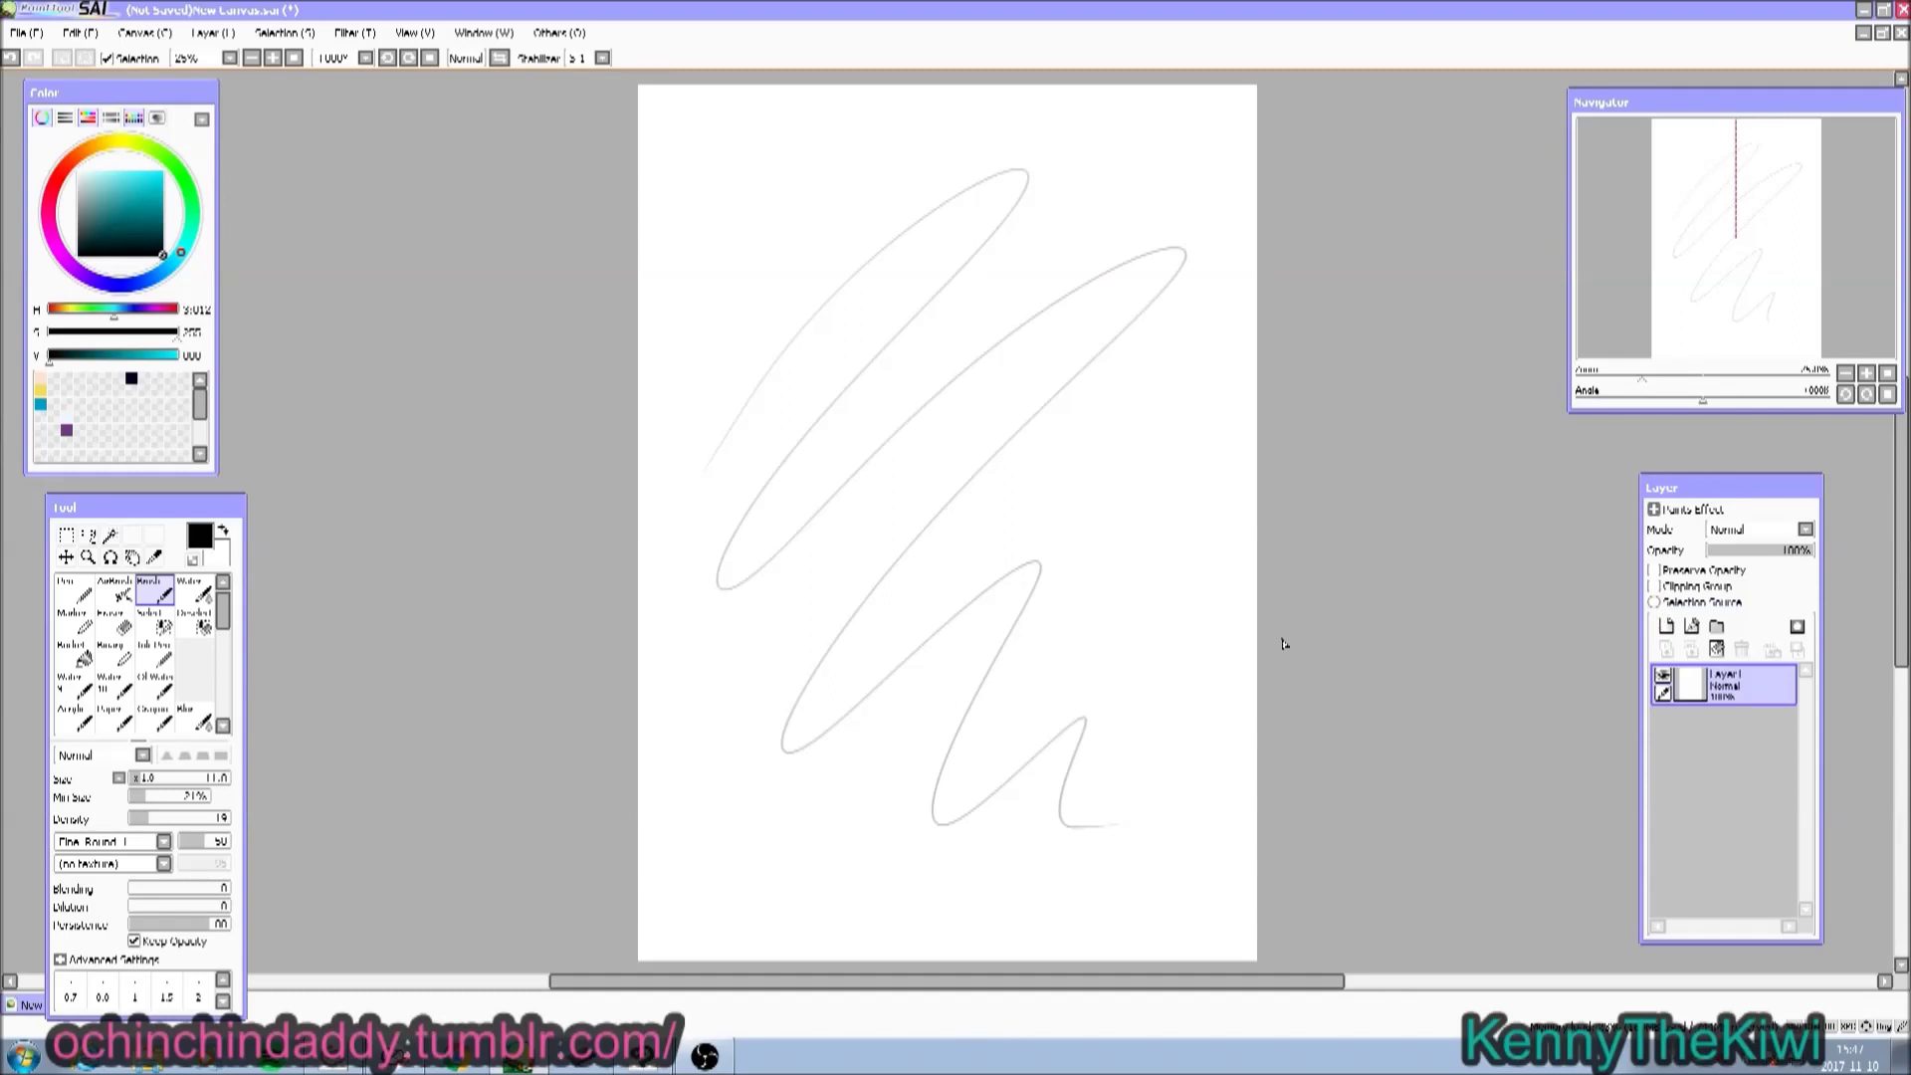
click(647, 1063)
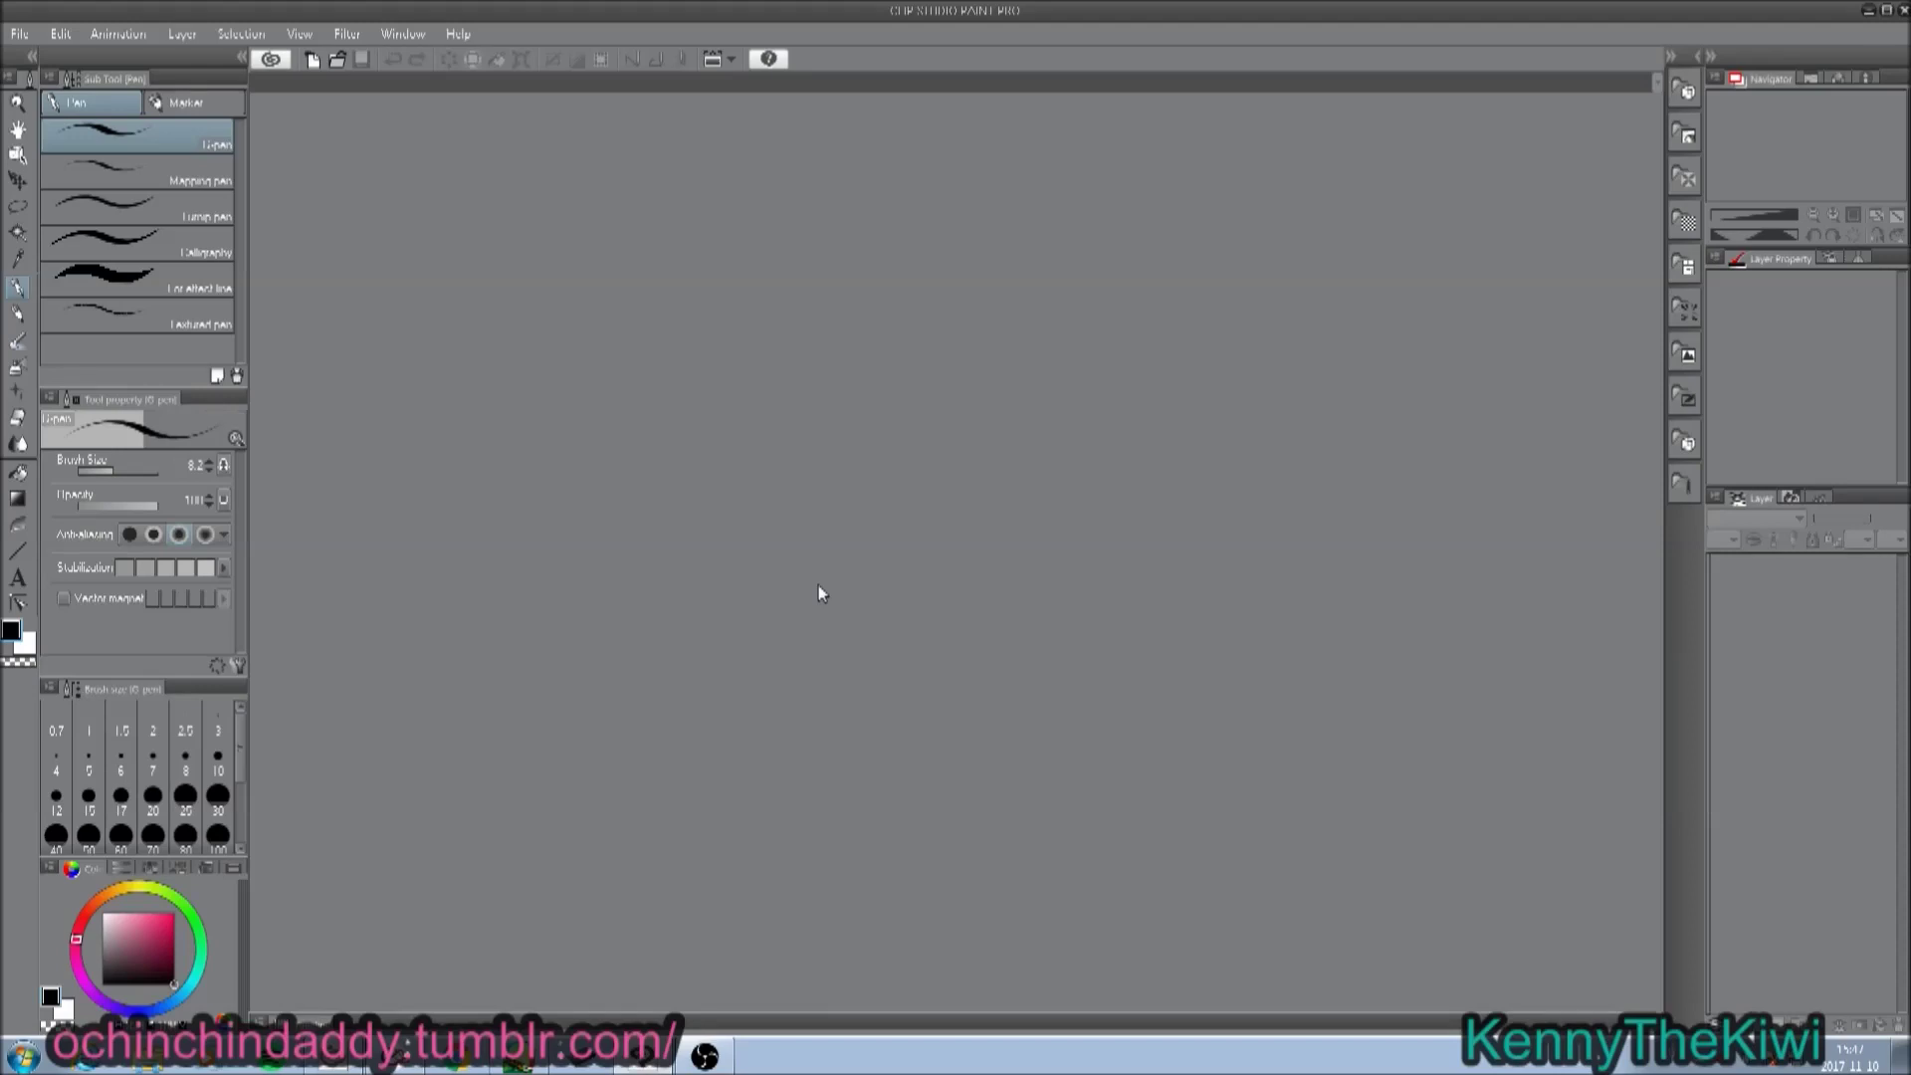
Create a new 600×800 canvas through File > New.
click(19, 33)
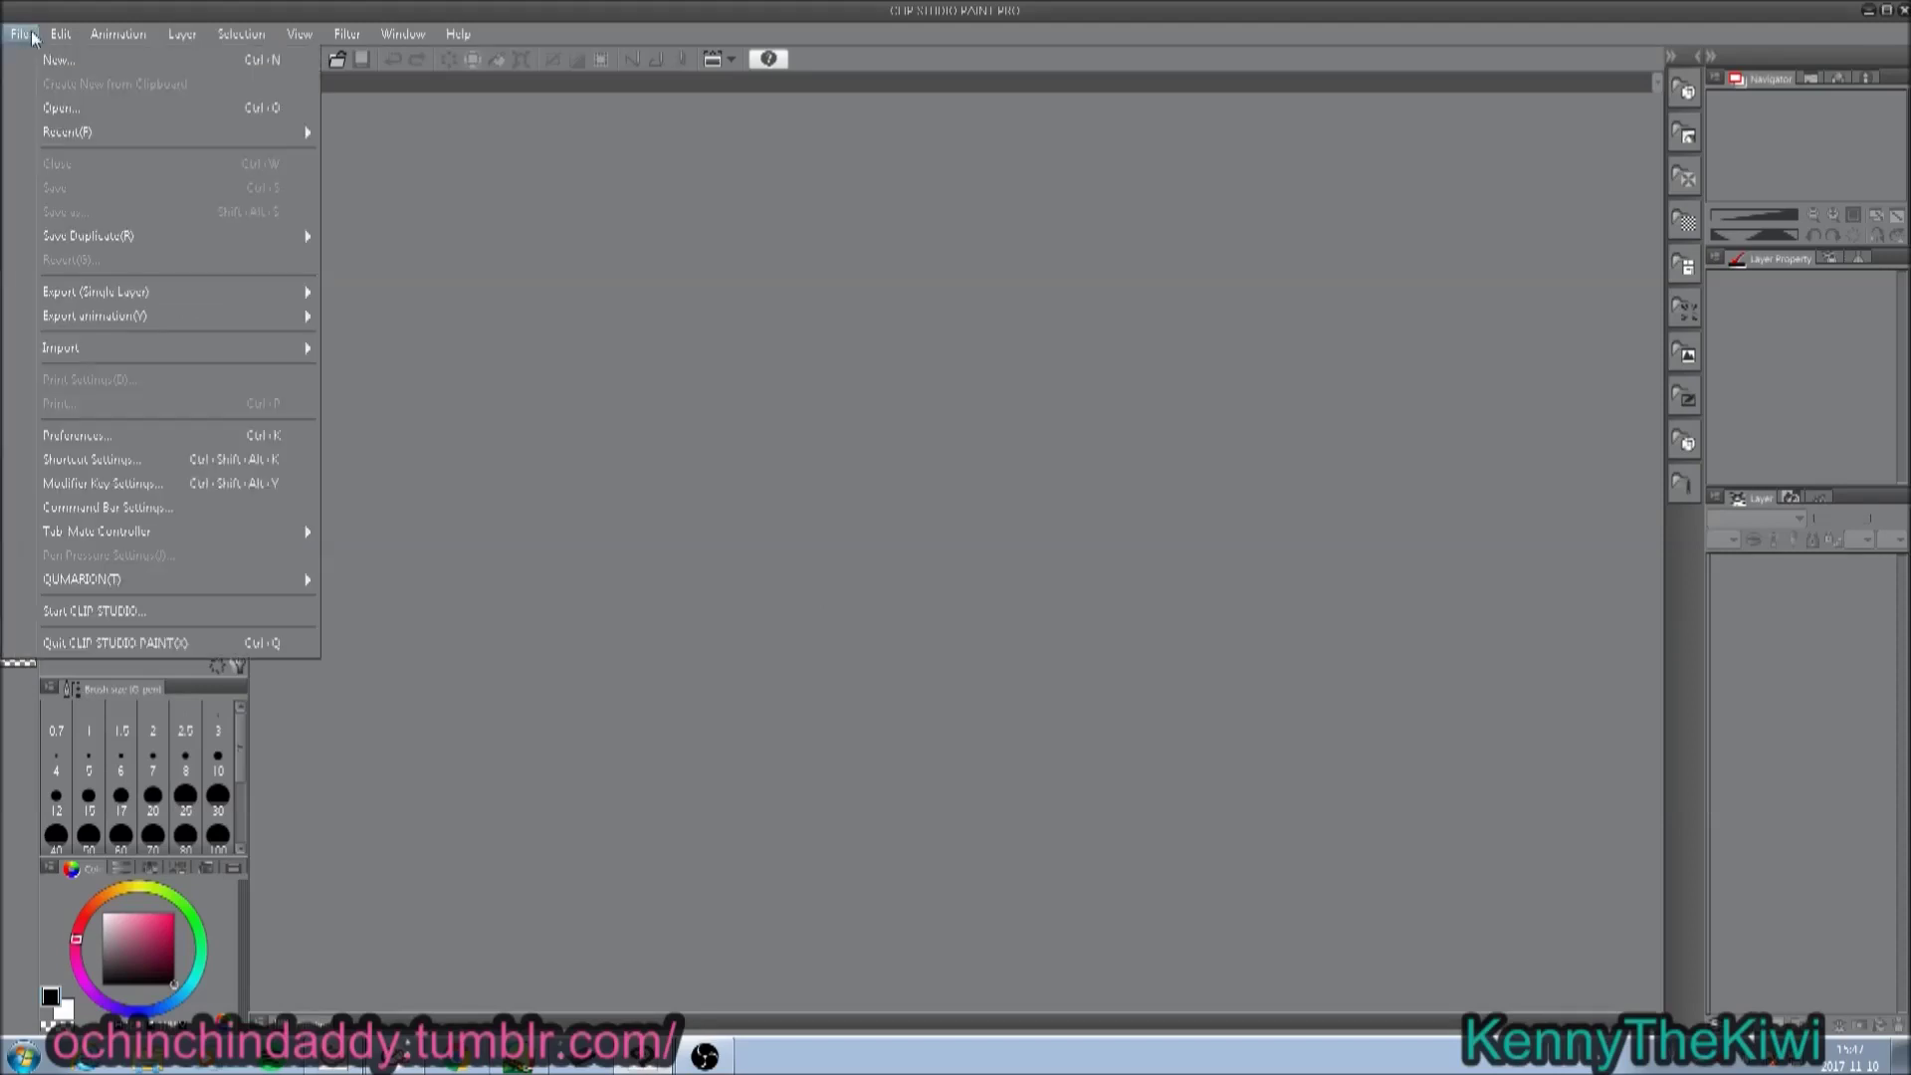
click(86, 61)
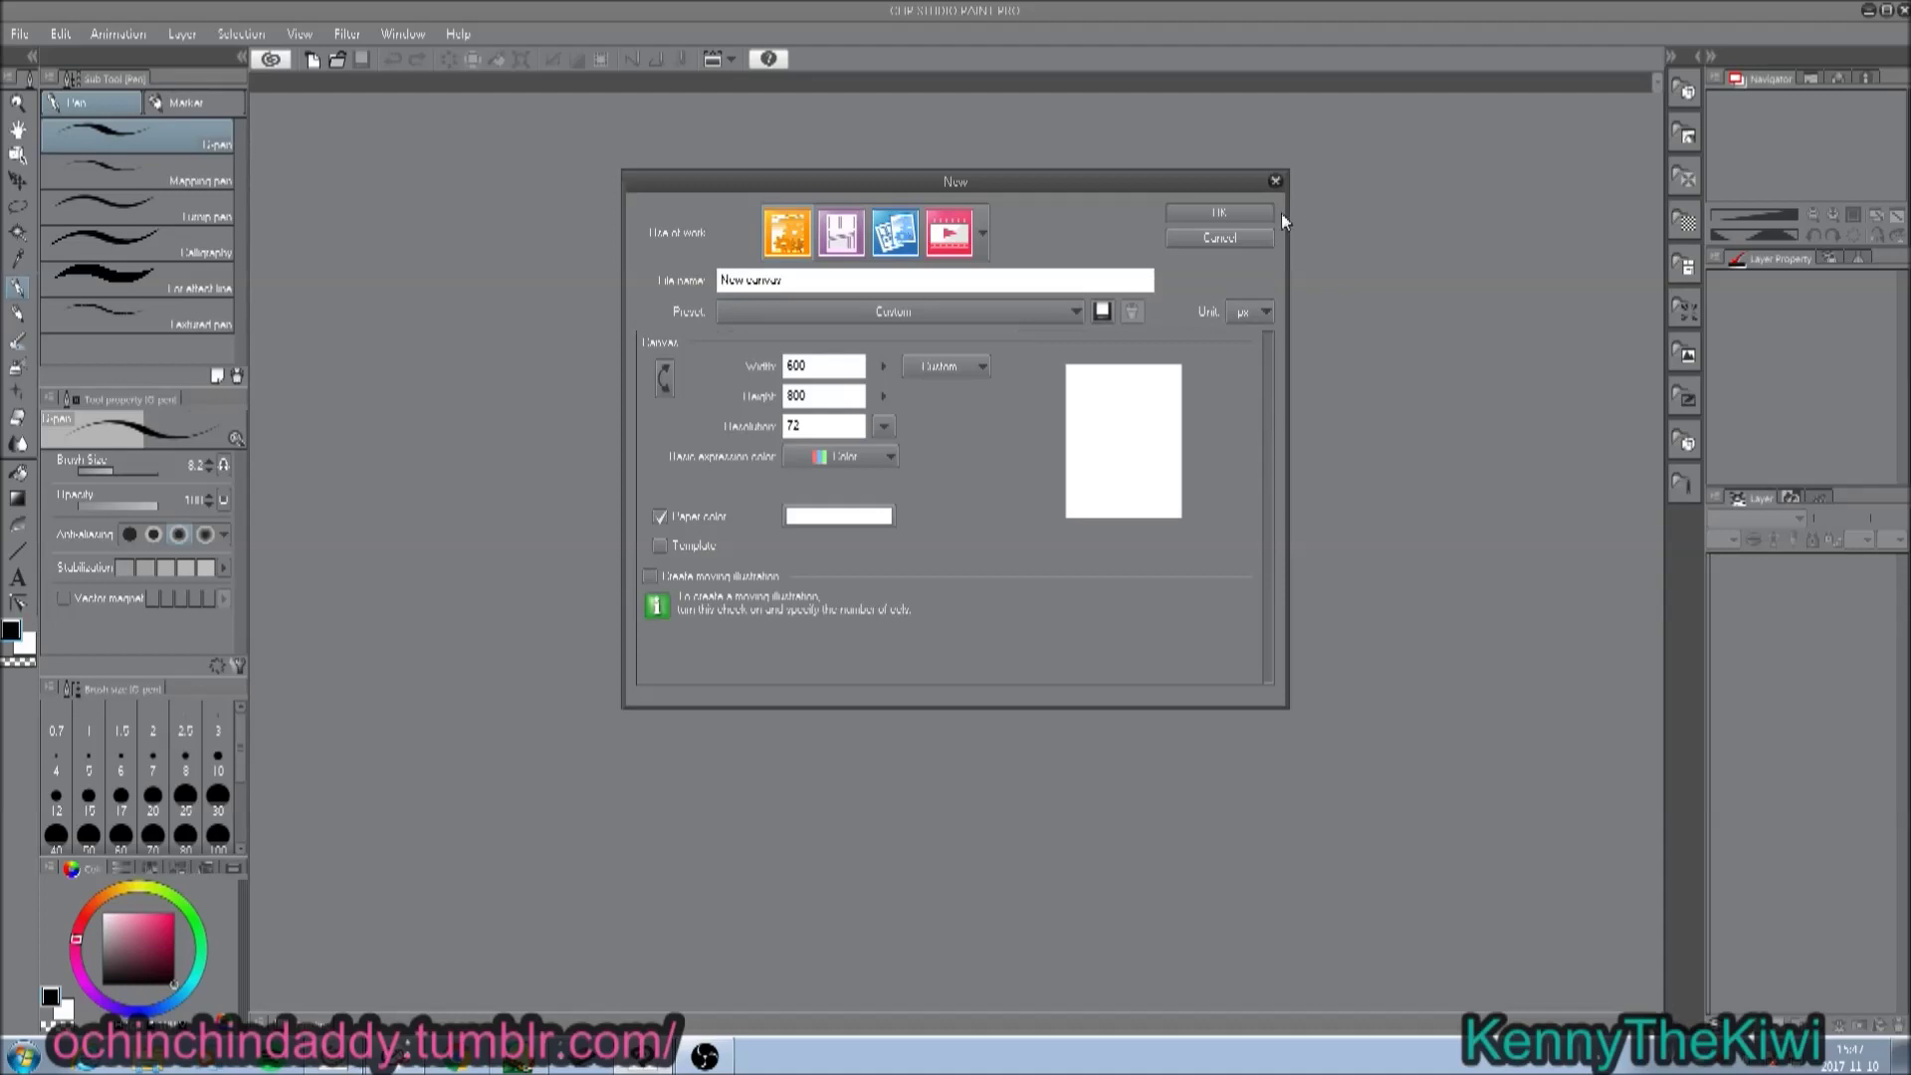
click(1250, 212)
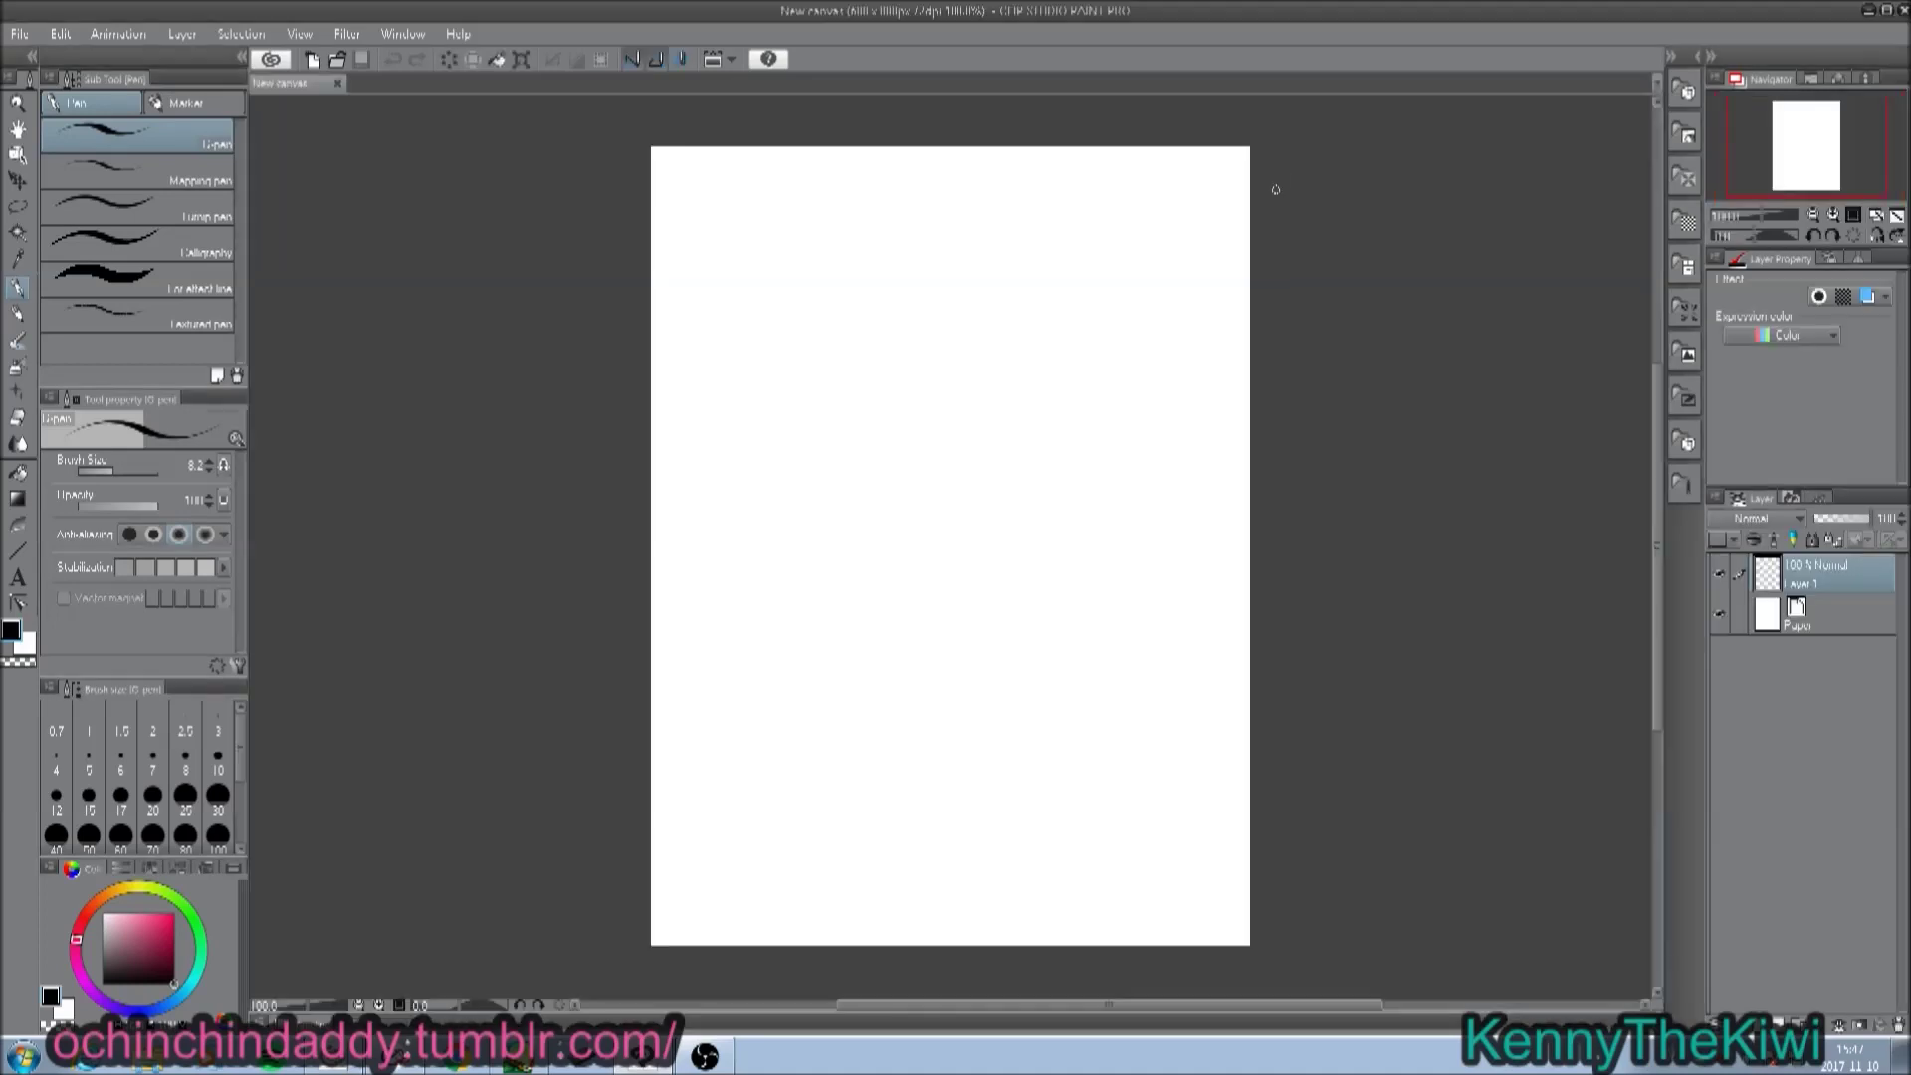
Draw a black G-pen loop, then scribble grey loops with the Lighter pencil.
mouse_move(970, 259)
mouse_down()
mouse_move(819, 414)
mouse_move(822, 612)
mouse_move(1063, 637)
mouse_move(1135, 527)
mouse_up()
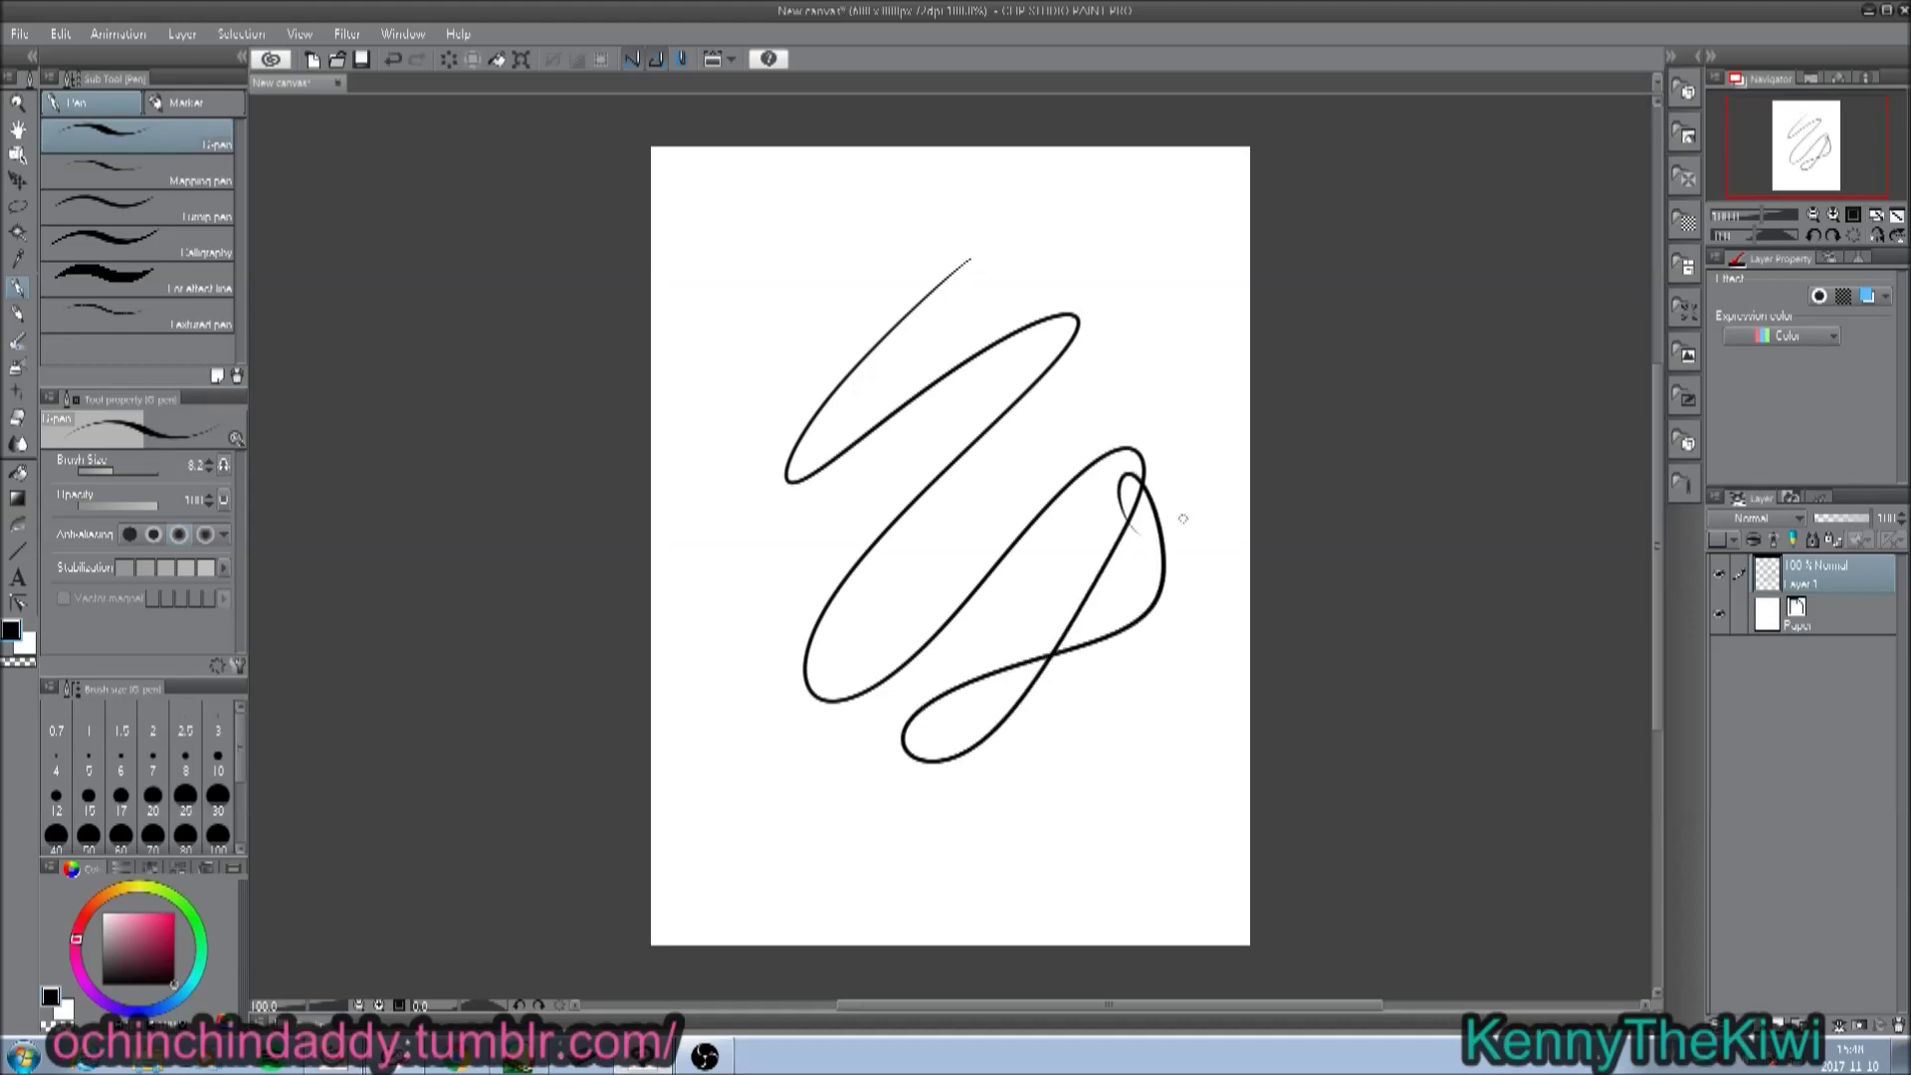
click(22, 314)
mouse_move(854, 236)
mouse_down()
mouse_move(791, 351)
mouse_move(799, 579)
mouse_move(946, 520)
mouse_move(859, 861)
mouse_move(1136, 549)
mouse_up()
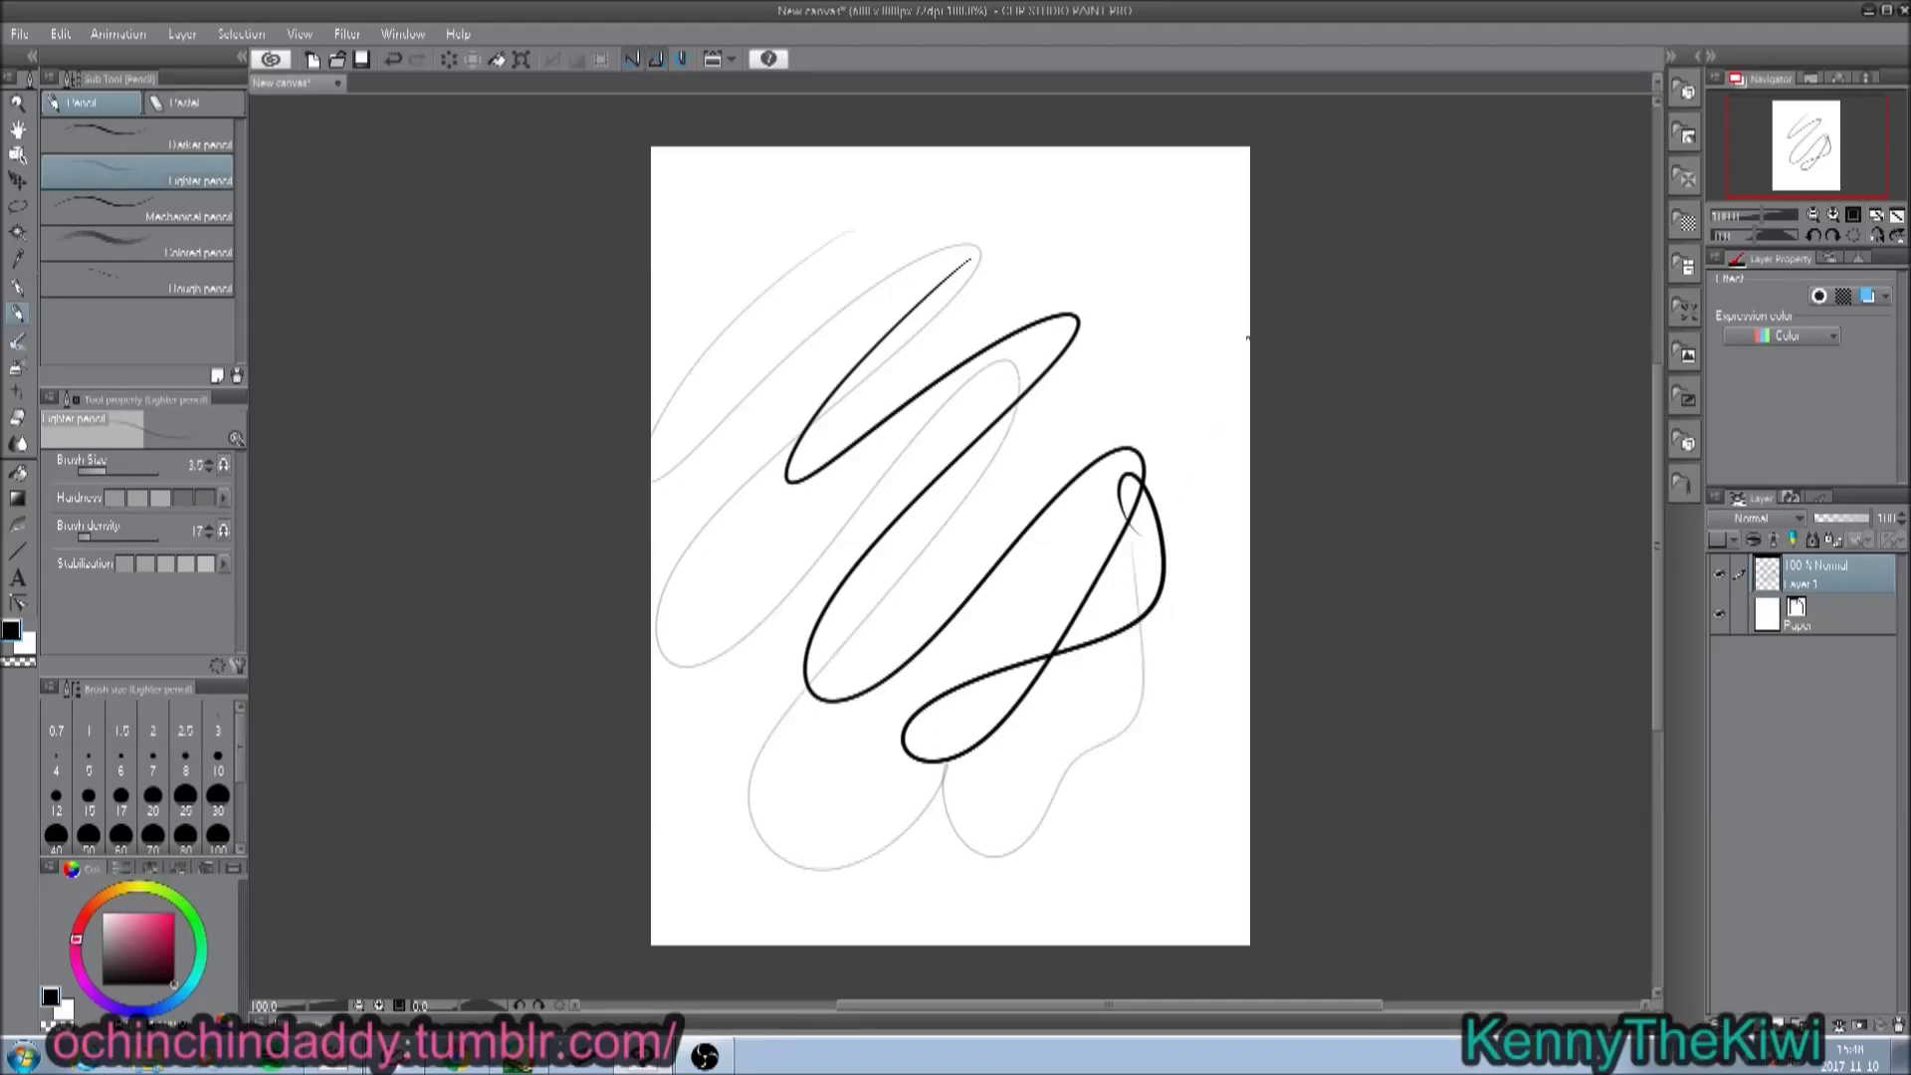
Smudge grey streaks across the loops with the Running color on fiber blend, then switch to Mischief.
click(18, 444)
mouse_move(1031, 335)
mouse_down()
mouse_move(1013, 403)
mouse_move(1064, 344)
mouse_move(1005, 377)
mouse_move(996, 349)
mouse_move(965, 360)
mouse_move(1014, 351)
mouse_move(856, 451)
mouse_move(1001, 363)
mouse_move(993, 407)
mouse_move(867, 547)
mouse_move(1019, 410)
mouse_move(785, 719)
mouse_move(875, 557)
mouse_move(818, 617)
mouse_move(887, 697)
mouse_move(890, 528)
mouse_move(804, 627)
mouse_move(927, 482)
mouse_move(766, 645)
mouse_move(947, 426)
mouse_move(742, 645)
mouse_move(936, 404)
mouse_move(733, 660)
mouse_move(989, 363)
mouse_move(747, 695)
mouse_move(980, 390)
mouse_move(789, 660)
mouse_move(883, 500)
mouse_move(851, 792)
mouse_move(1091, 360)
mouse_move(1055, 373)
mouse_move(1083, 402)
mouse_move(1008, 506)
mouse_move(1083, 369)
mouse_move(959, 561)
mouse_move(1079, 375)
mouse_move(1039, 405)
mouse_up()
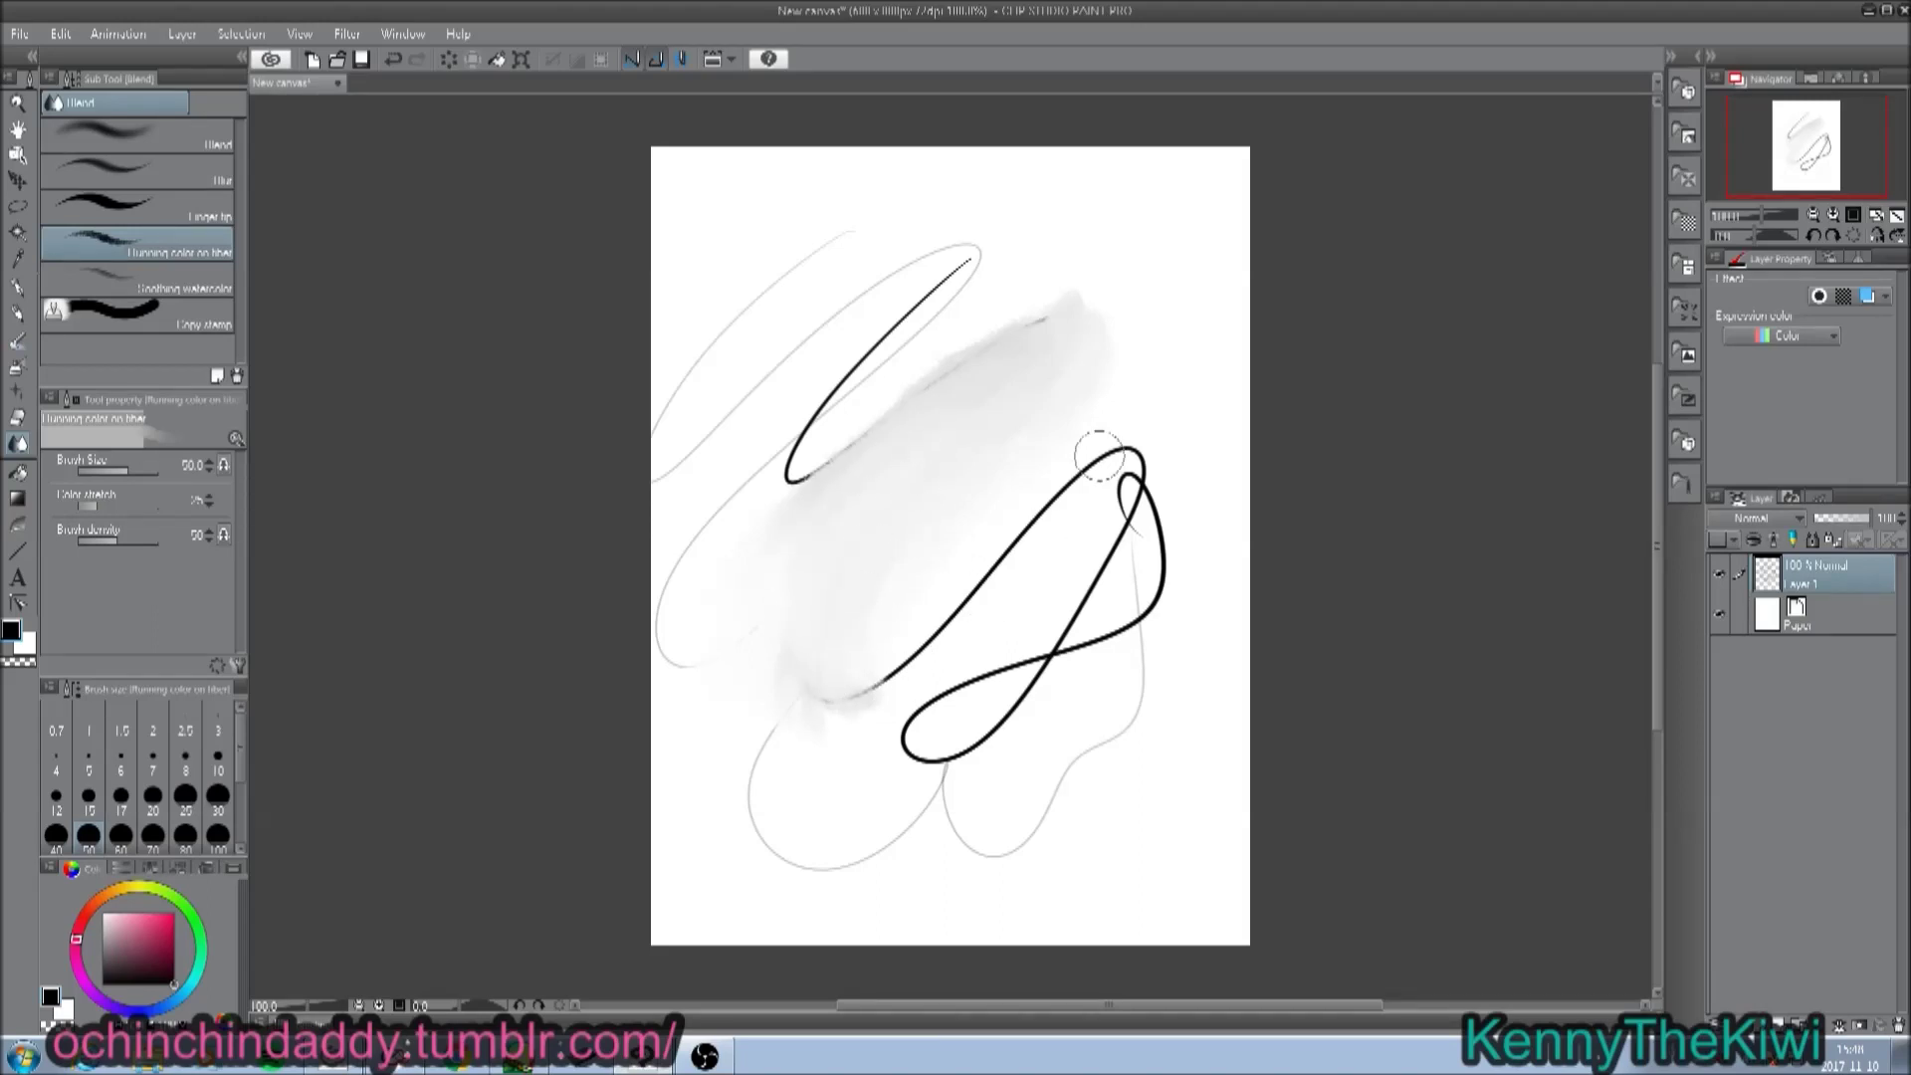
click(415, 1059)
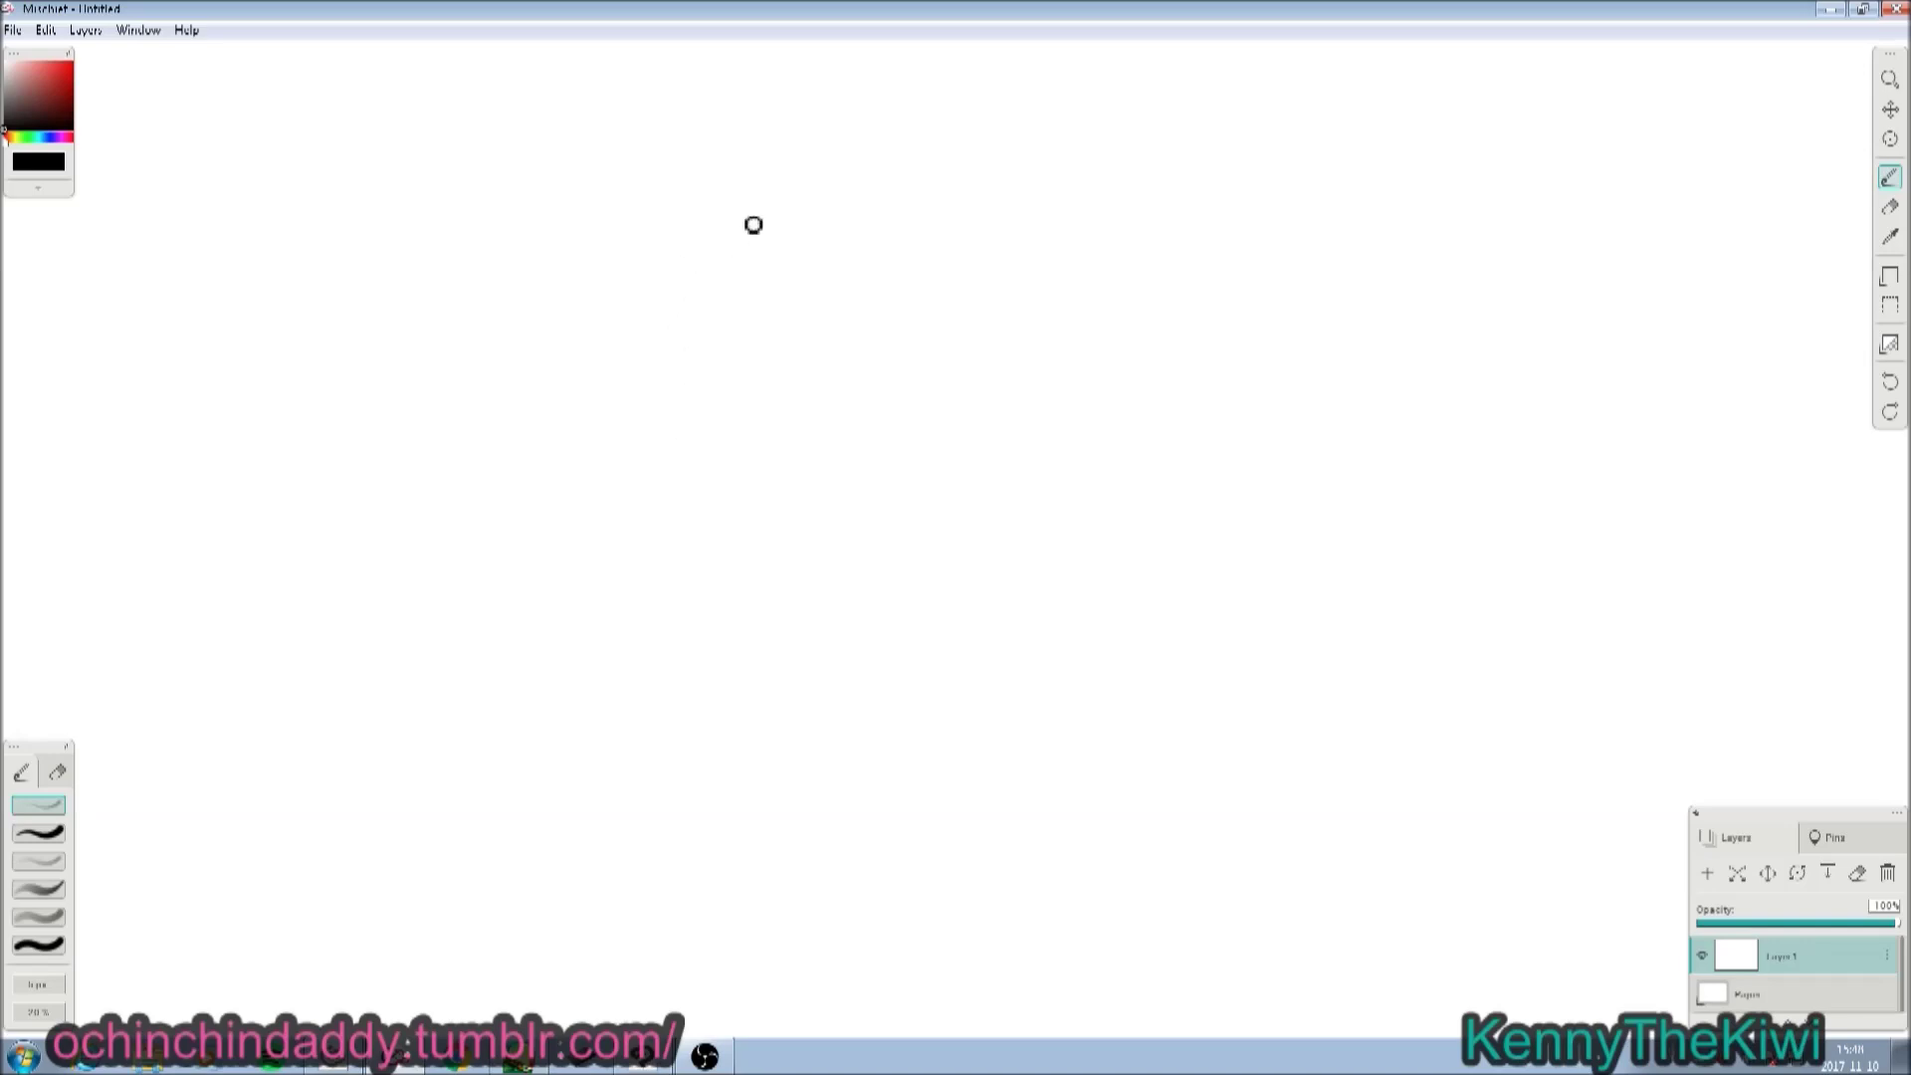
Draw a thin grey zigzag, zoom out, then add an S-shaped stroke and two more zigzags.
mouse_move(751, 222)
mouse_down()
mouse_move(927, 241)
mouse_move(1049, 328)
mouse_move(1098, 403)
mouse_up()
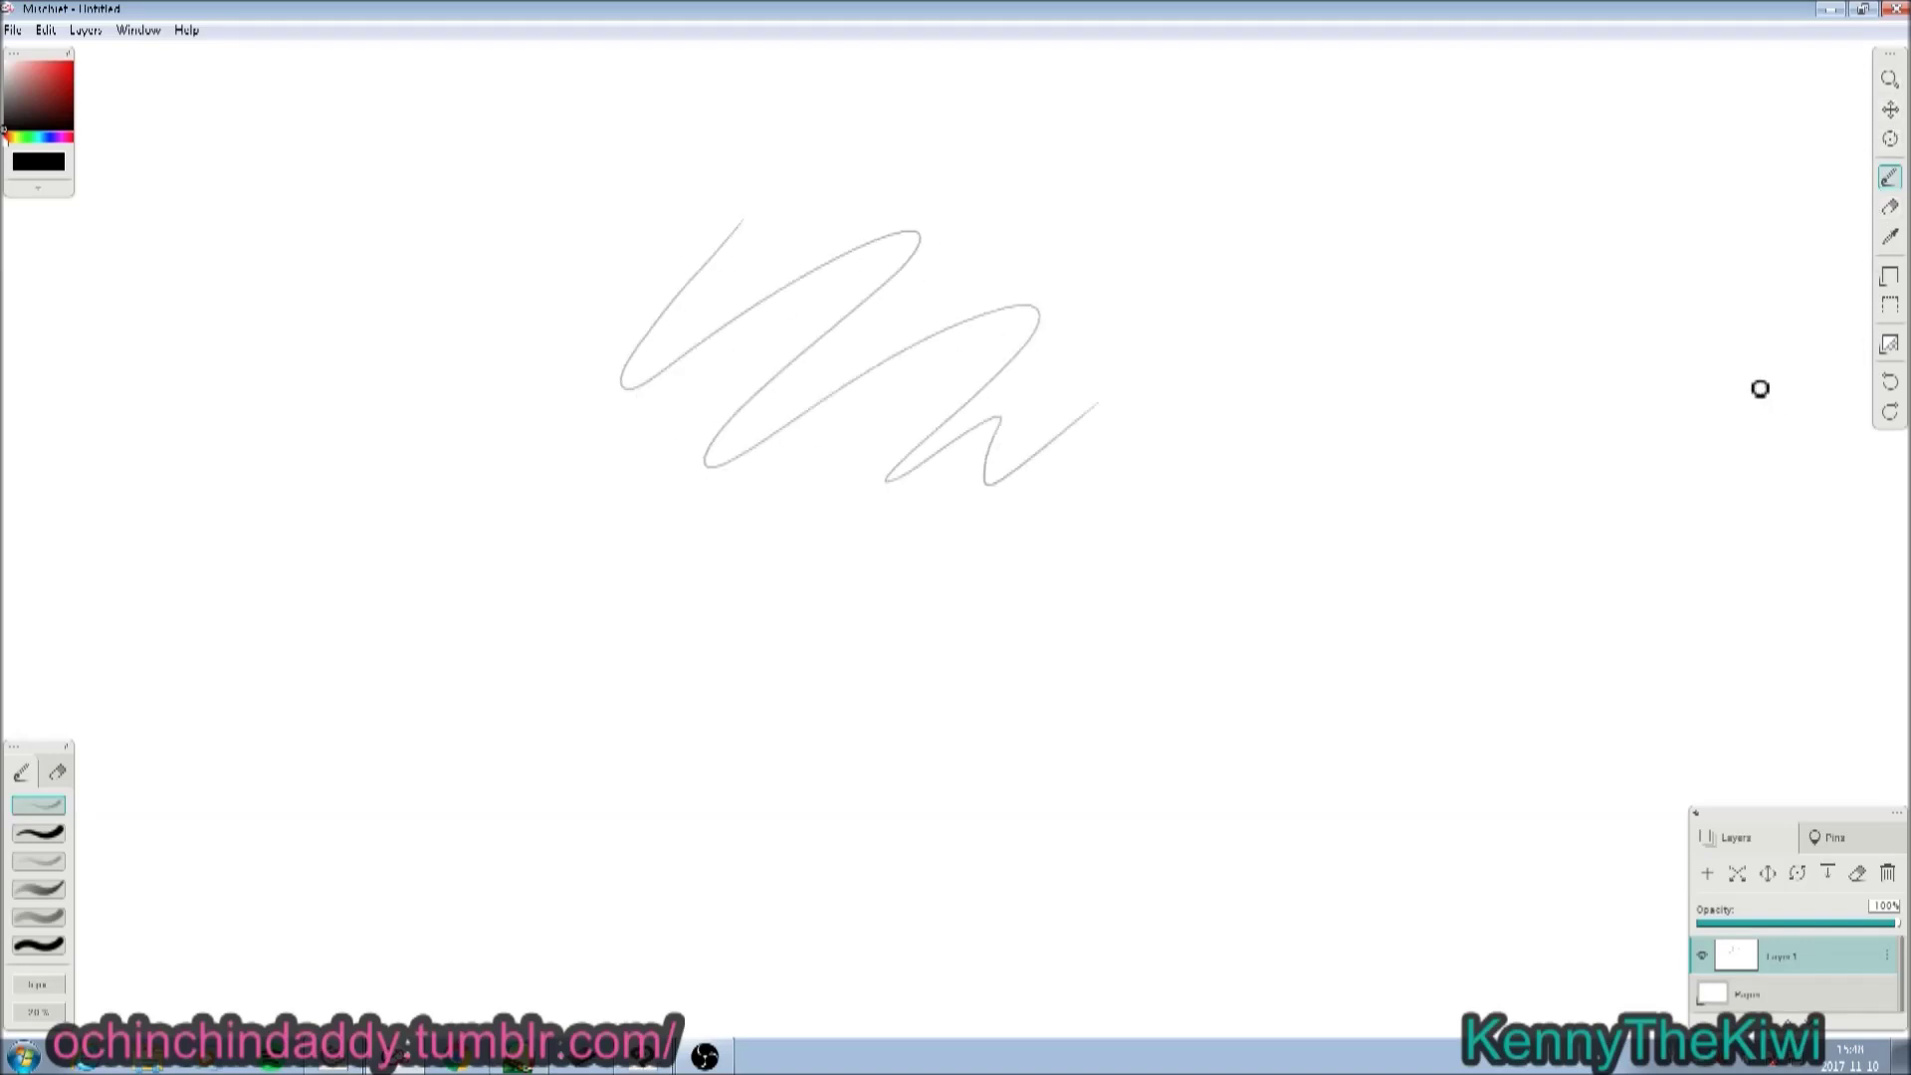
click(1889, 78)
mouse_move(1673, 264)
mouse_down()
mouse_move(1460, 286)
mouse_move(1663, 312)
mouse_move(1672, 264)
mouse_up()
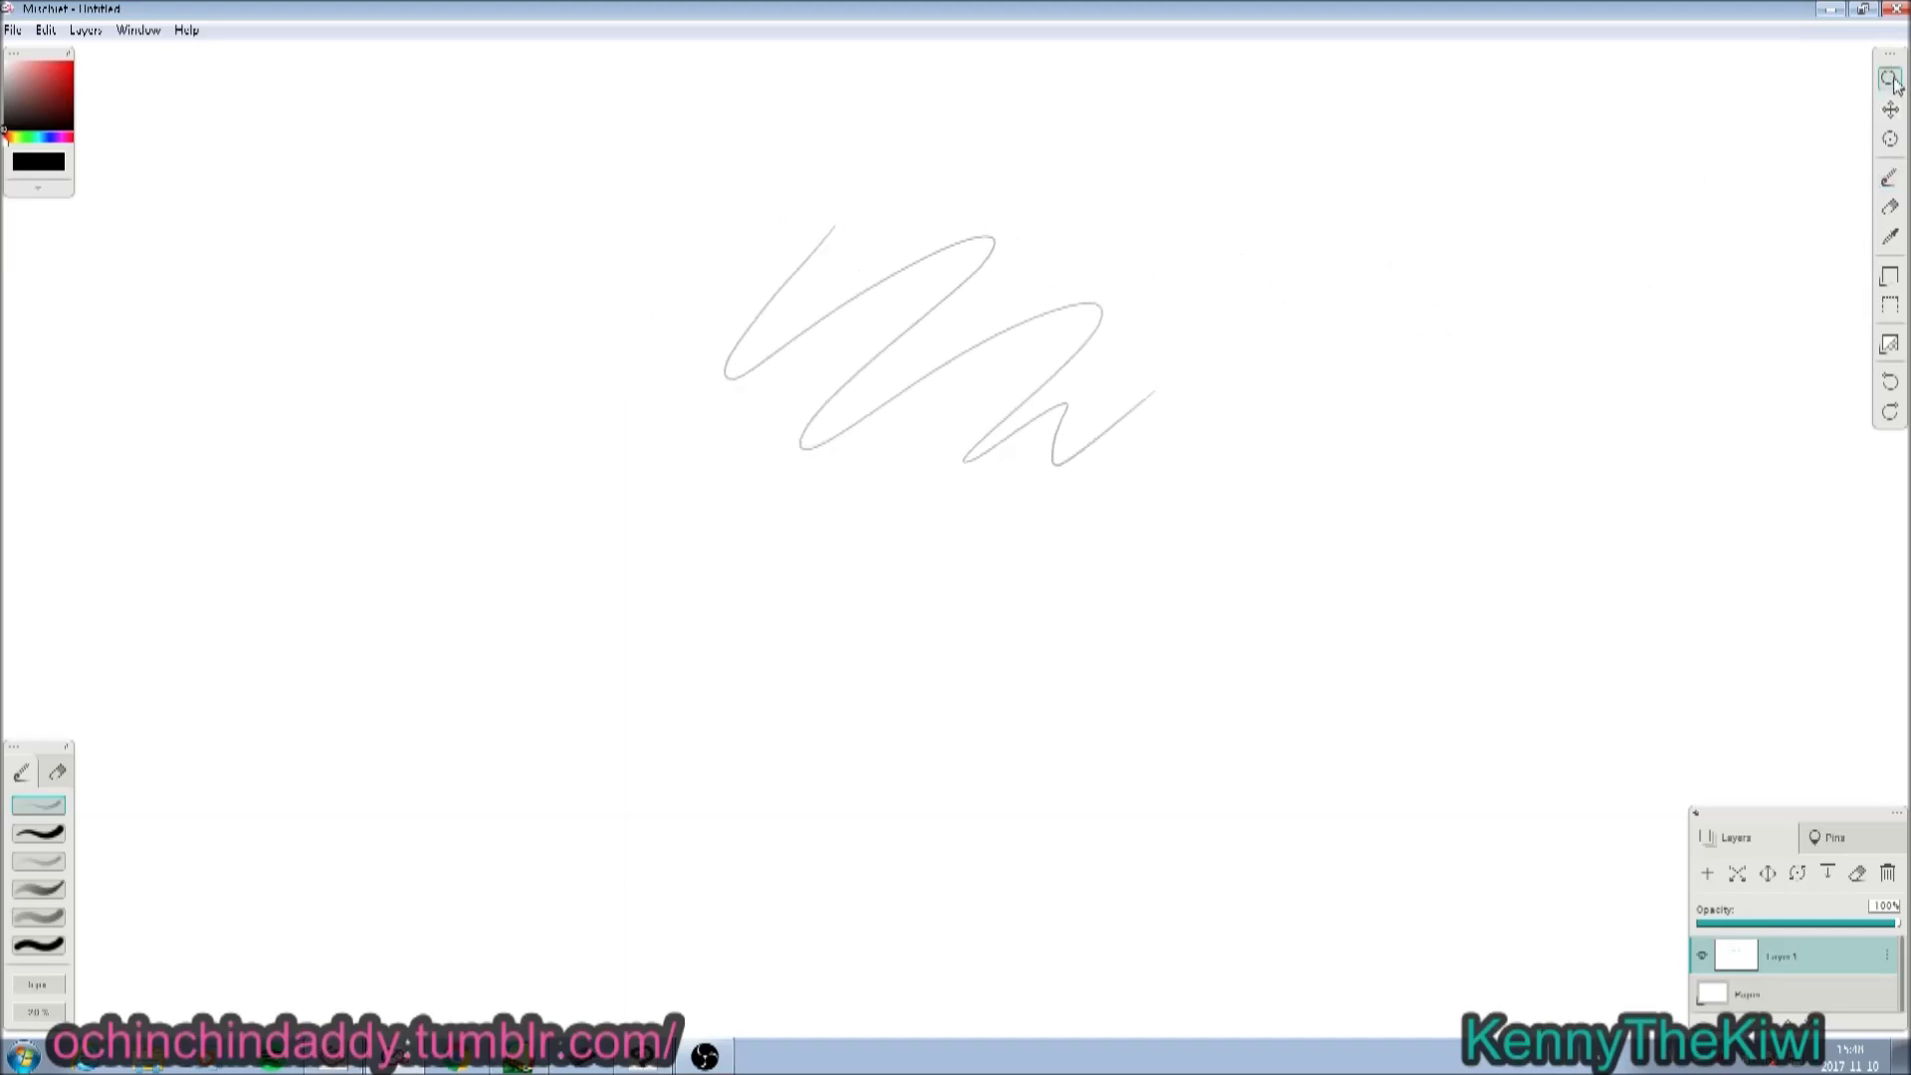
click(1889, 185)
mouse_move(1277, 320)
mouse_down()
mouse_move(1253, 541)
mouse_move(1407, 346)
mouse_move(1489, 356)
mouse_move(1518, 496)
mouse_up()
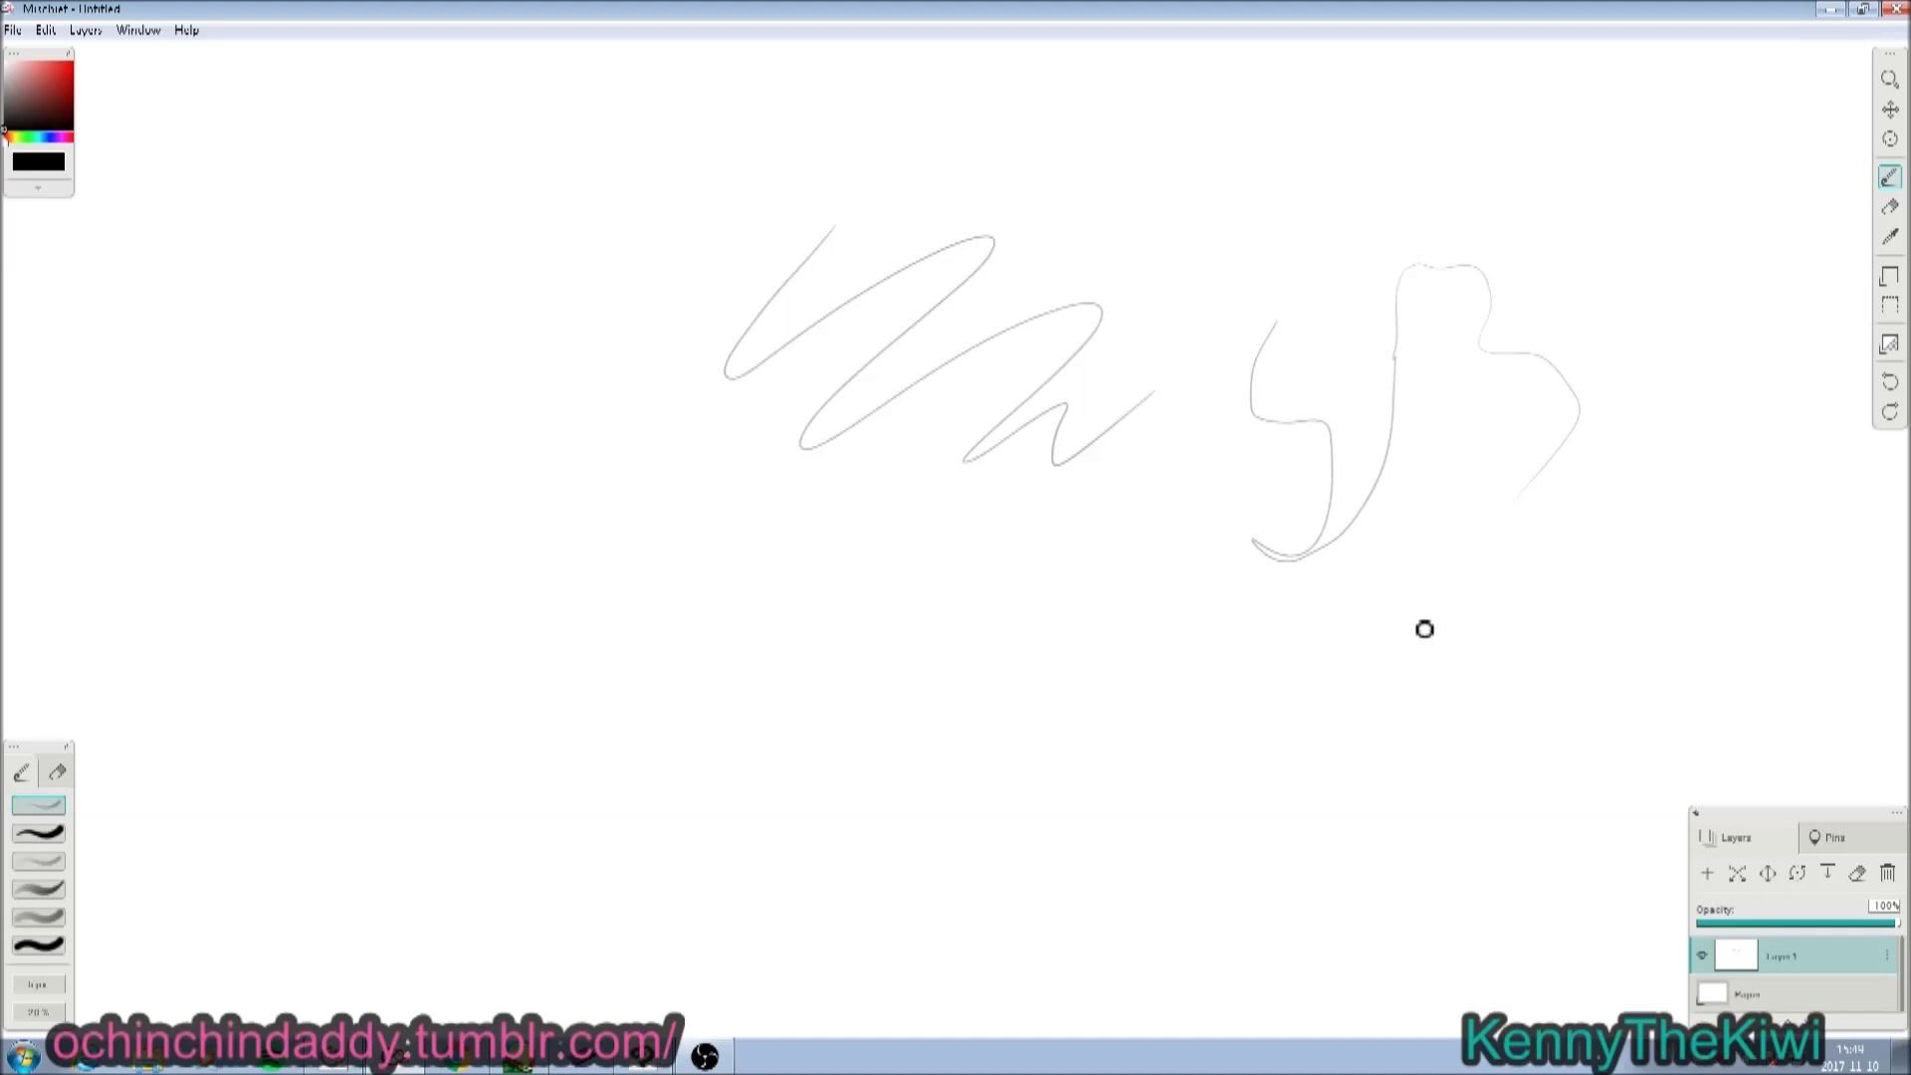
mouse_move(1194, 430)
mouse_down()
mouse_move(1151, 516)
mouse_move(989, 669)
mouse_move(1203, 565)
mouse_move(1079, 721)
mouse_move(1252, 657)
mouse_move(1180, 763)
mouse_move(1272, 713)
mouse_move(1344, 617)
mouse_up()
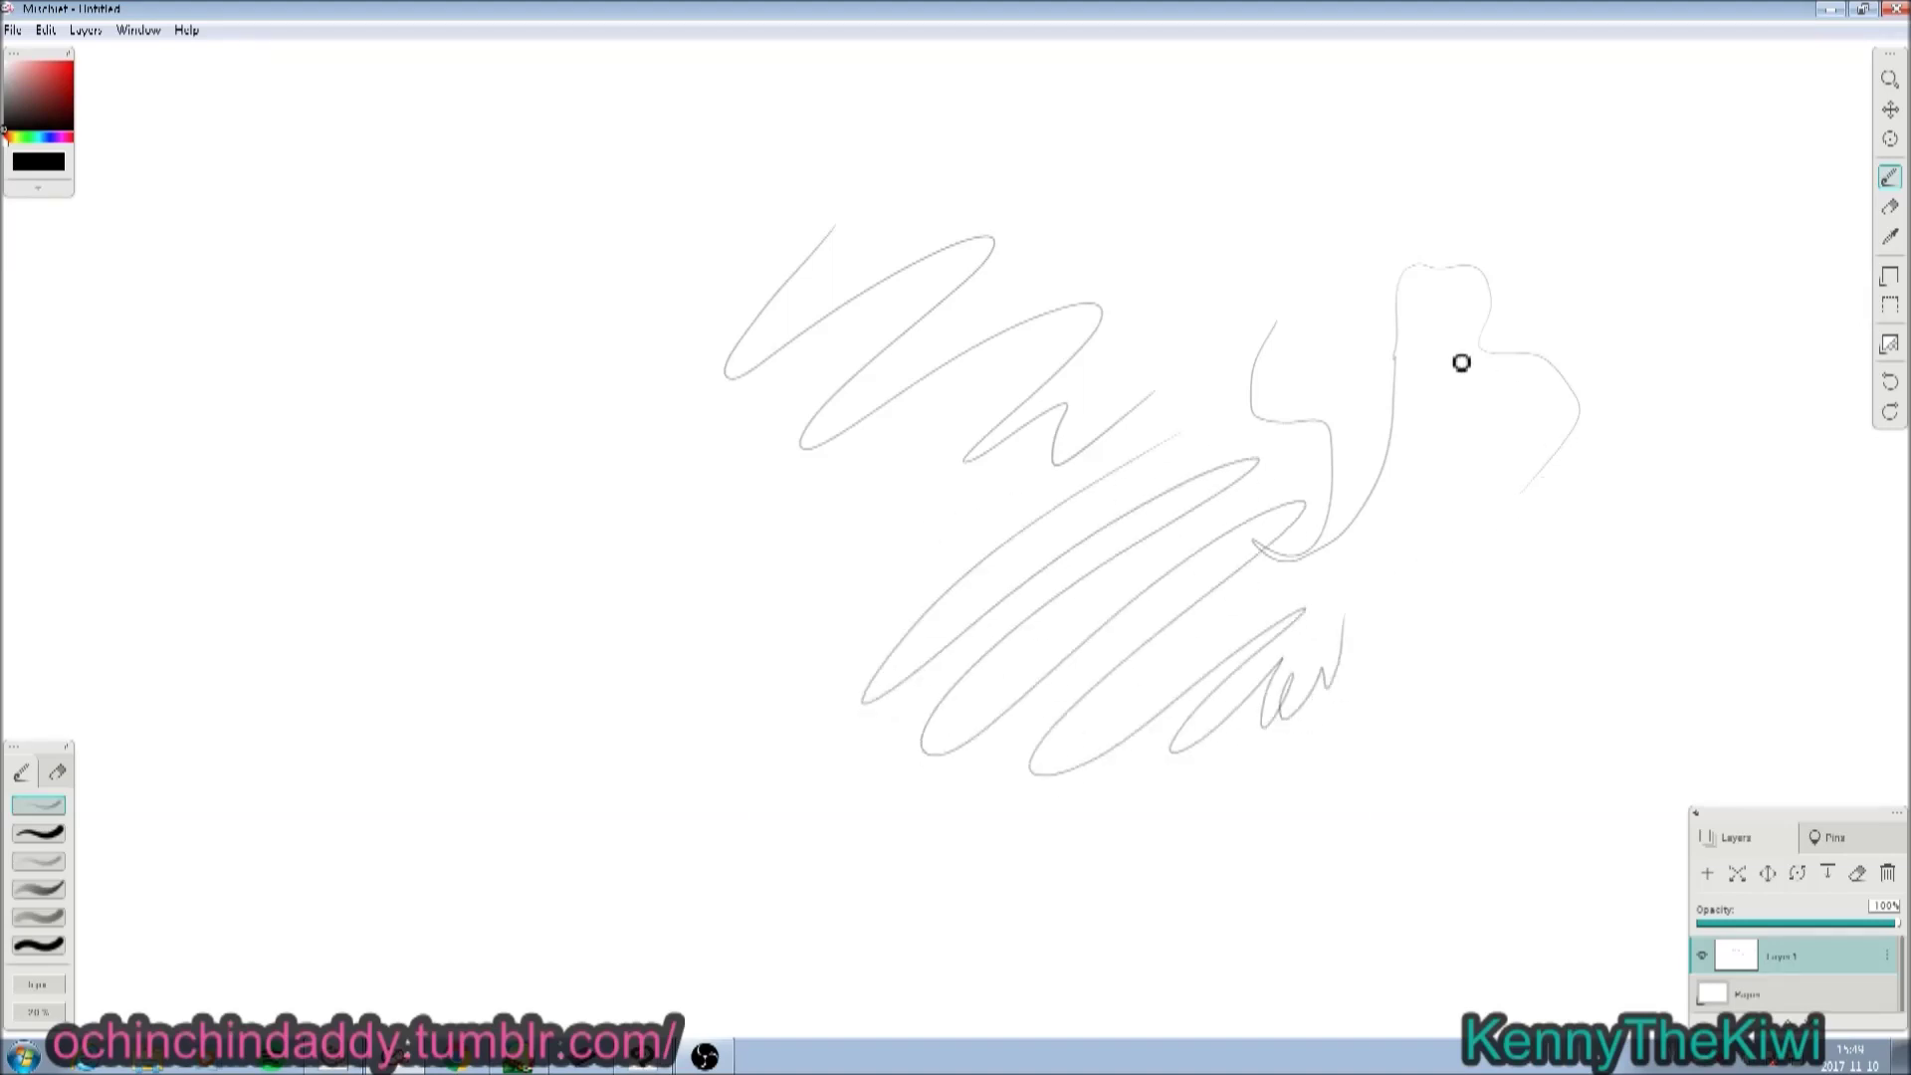
mouse_move(913, 444)
mouse_down()
mouse_move(915, 510)
mouse_move(764, 696)
mouse_move(1003, 522)
mouse_move(908, 699)
mouse_move(1080, 636)
mouse_move(1141, 720)
mouse_move(1358, 562)
mouse_up()
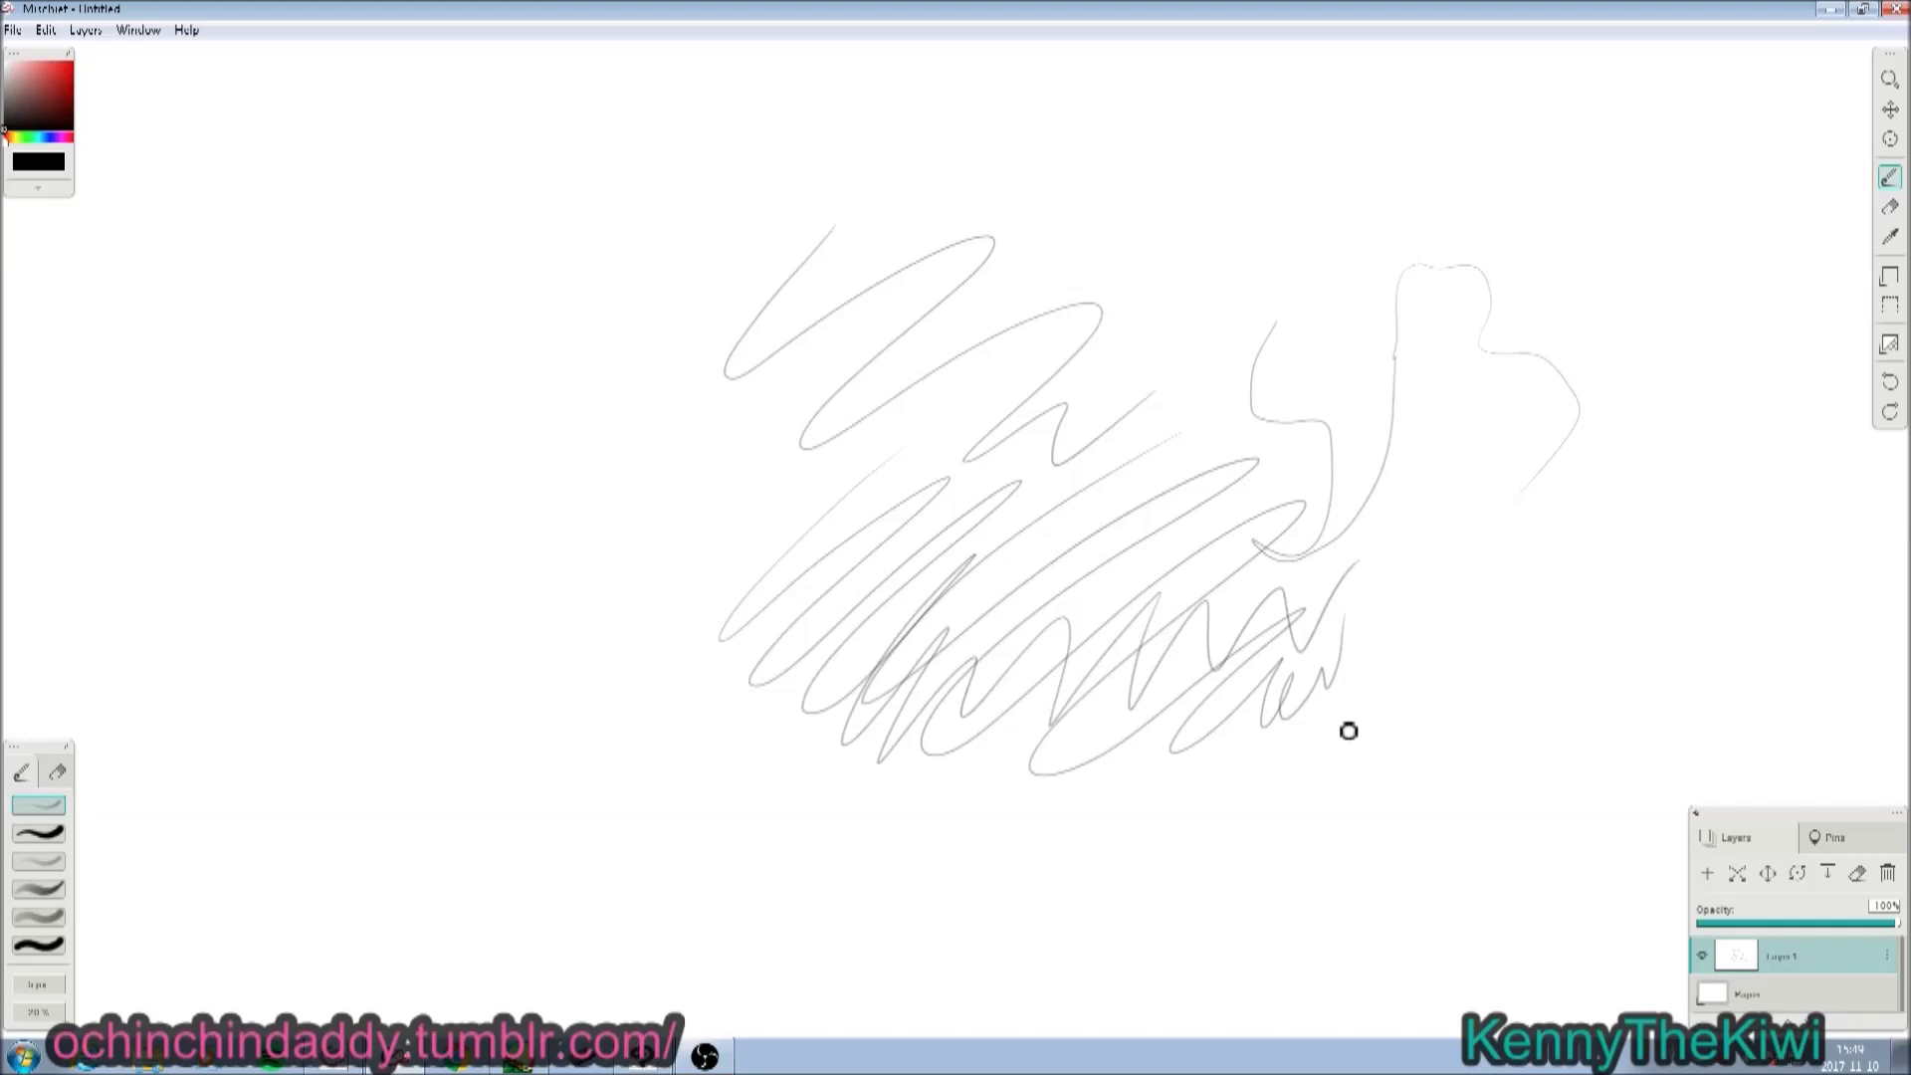
Clear the layer and sketch a head oval, neck lines and shoulders.
click(1887, 873)
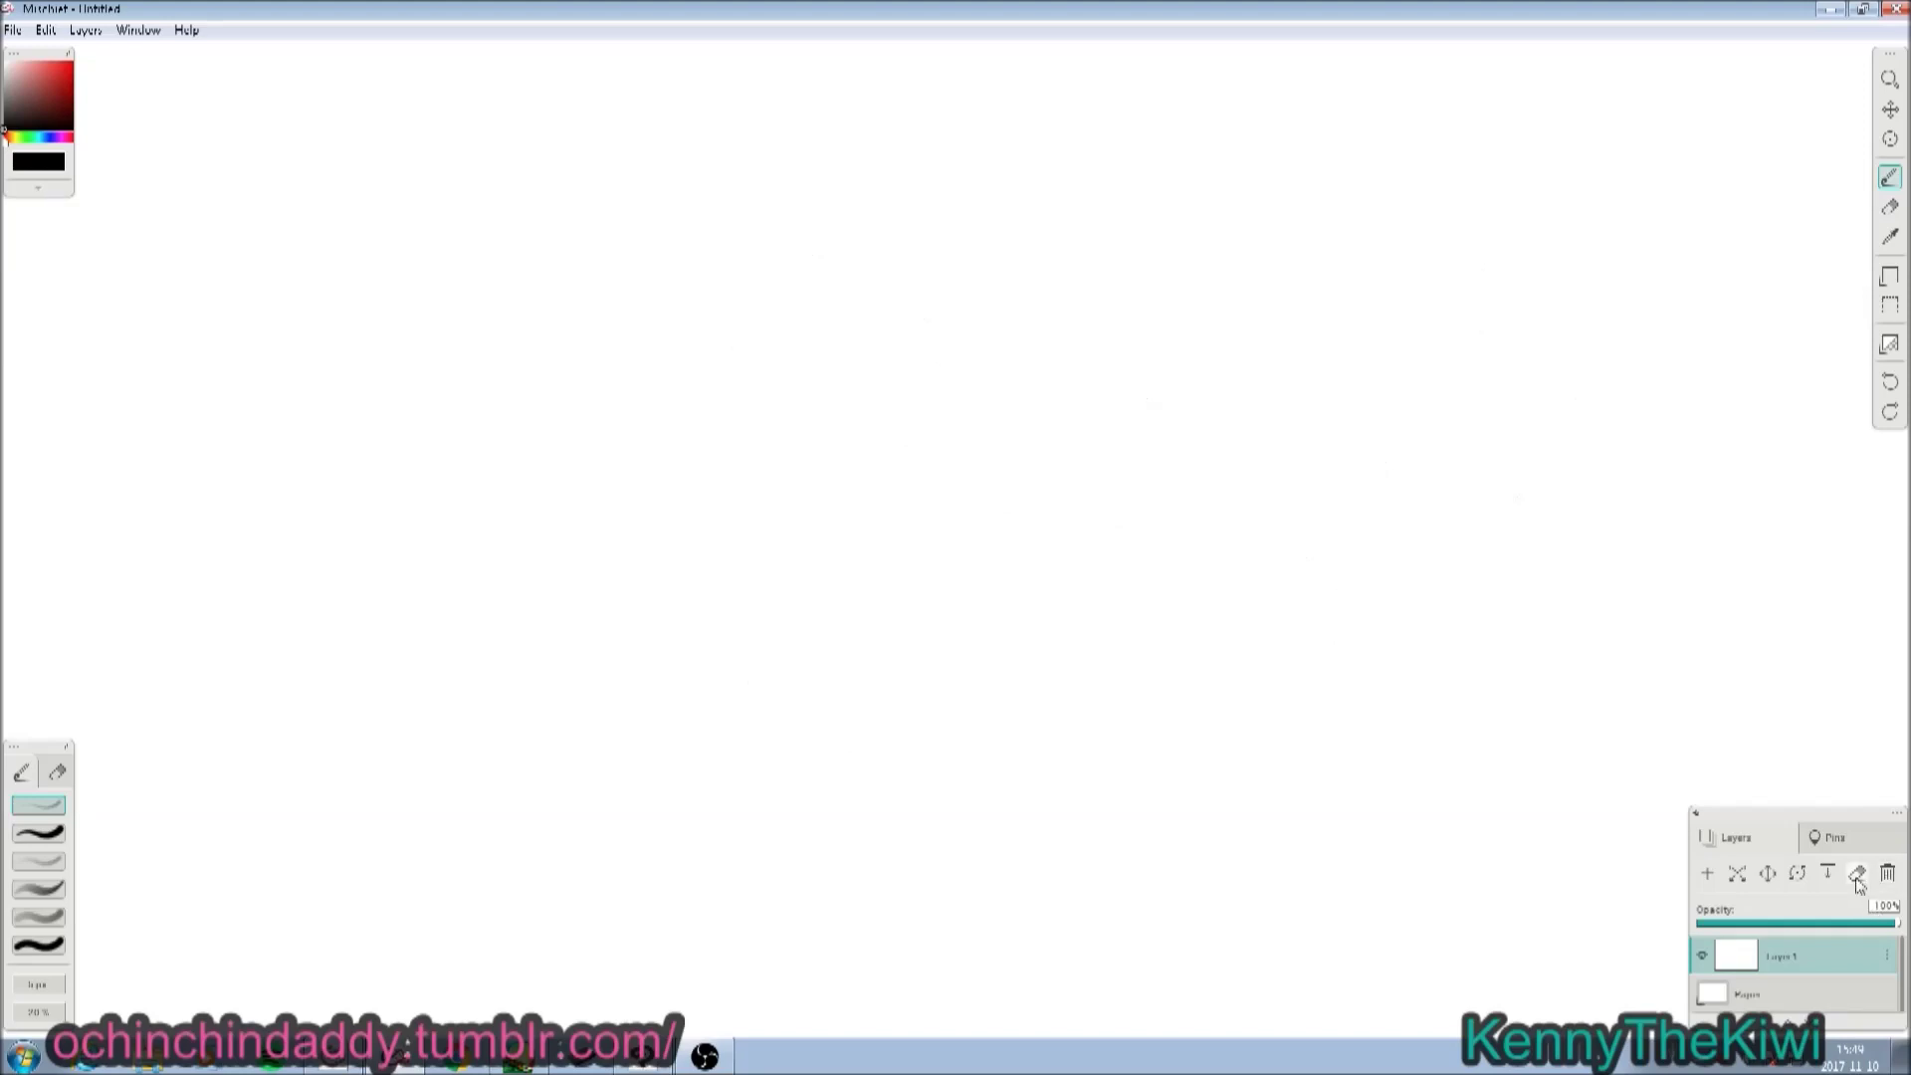
mouse_move(841, 235)
mouse_down()
mouse_move(913, 369)
mouse_move(827, 256)
mouse_move(941, 334)
mouse_move(788, 359)
mouse_move(915, 241)
mouse_move(952, 330)
mouse_move(792, 360)
mouse_move(793, 279)
mouse_move(905, 228)
mouse_move(952, 307)
mouse_up()
drag(812, 376, 806, 500)
mouse_move(890, 363)
mouse_down()
mouse_move(862, 468)
mouse_move(883, 442)
mouse_move(926, 465)
mouse_up()
drag(796, 468, 701, 514)
mouse_move(868, 476)
mouse_down()
mouse_move(955, 478)
mouse_move(983, 553)
mouse_up()
drag(705, 513, 735, 649)
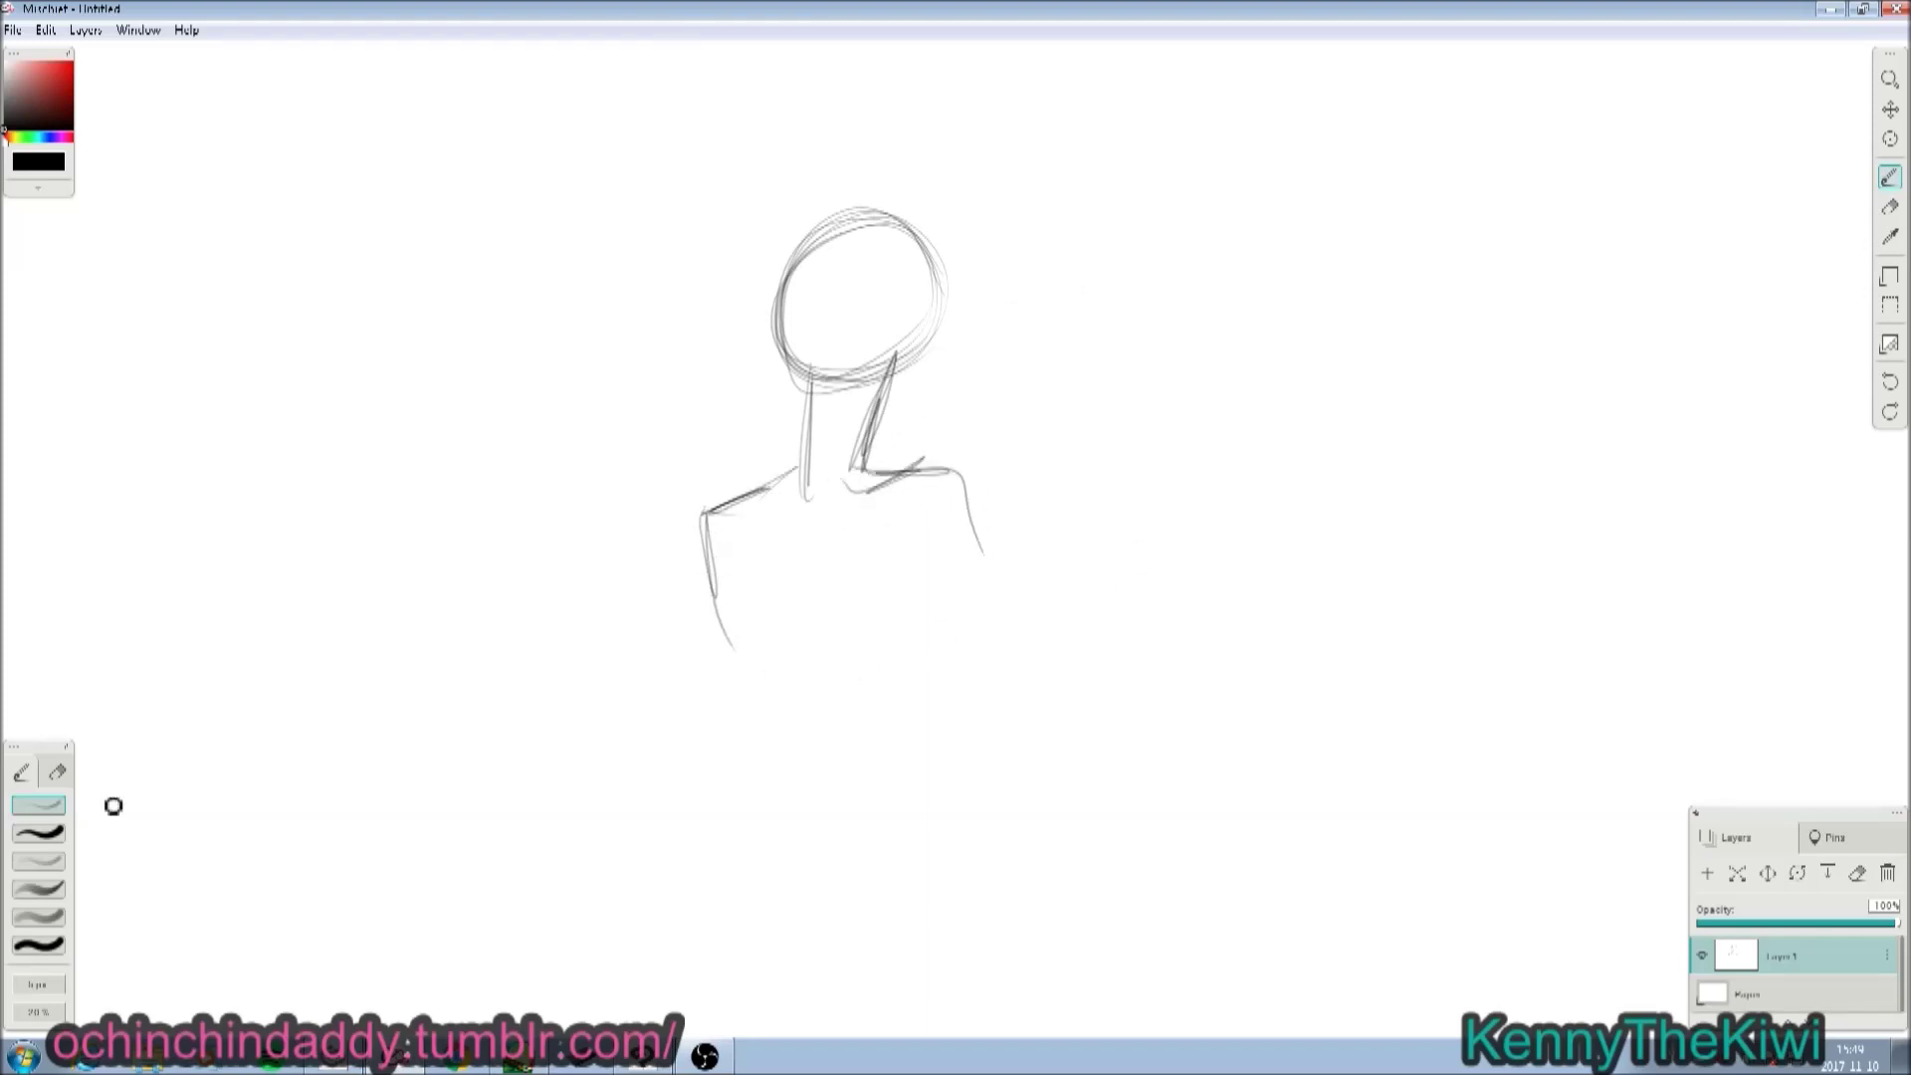
Add test strokes: a thick 20 px black zigzag, a soft 40 px grey zigzag and thin tapered loops.
click(38, 832)
mouse_move(608, 382)
mouse_down()
mouse_move(469, 541)
mouse_move(517, 795)
mouse_move(796, 785)
mouse_up()
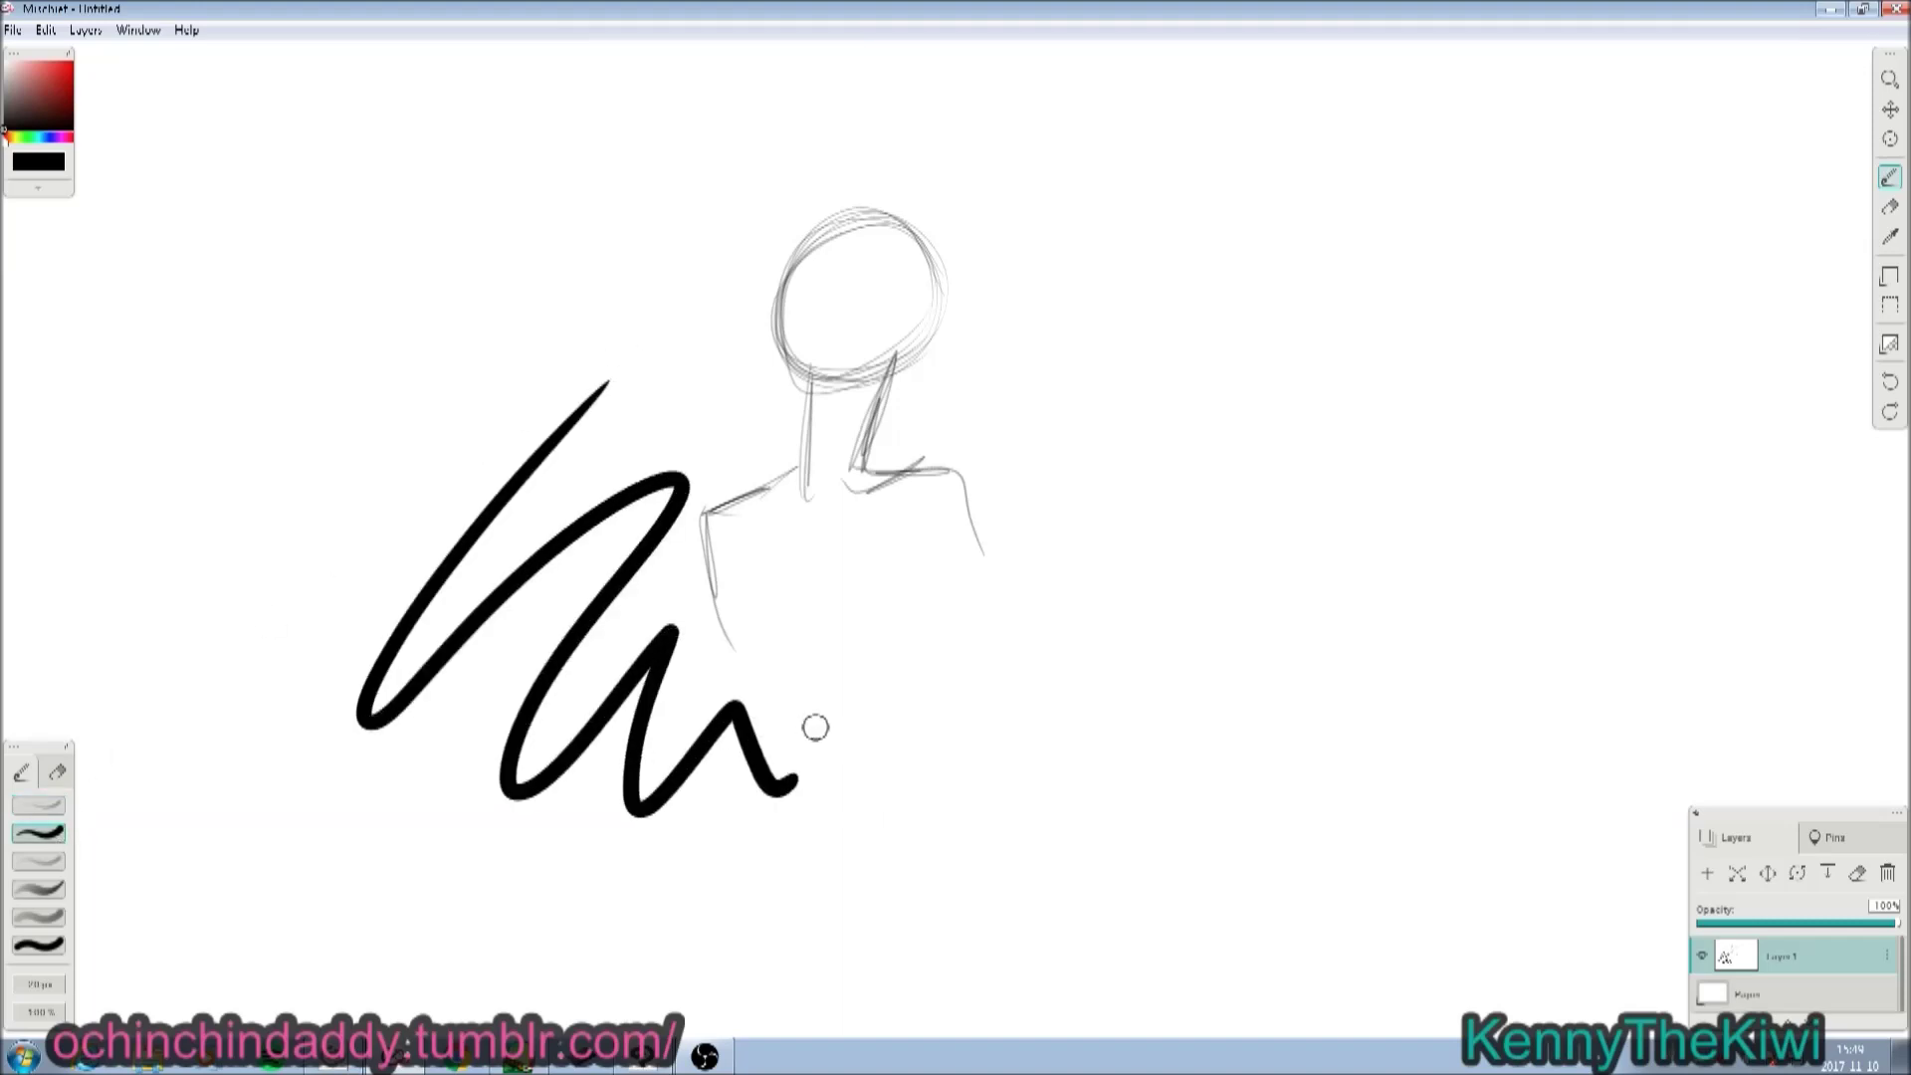
click(38, 860)
mouse_move(814, 485)
mouse_down()
mouse_move(822, 568)
mouse_move(918, 609)
mouse_move(1140, 625)
mouse_up()
click(38, 888)
mouse_move(786, 241)
mouse_down()
mouse_move(796, 312)
mouse_move(959, 529)
mouse_move(1377, 298)
mouse_up()
mouse_move(1419, 147)
mouse_down()
mouse_move(1599, 235)
mouse_move(1673, 362)
mouse_move(1442, 597)
mouse_move(1505, 647)
mouse_up()
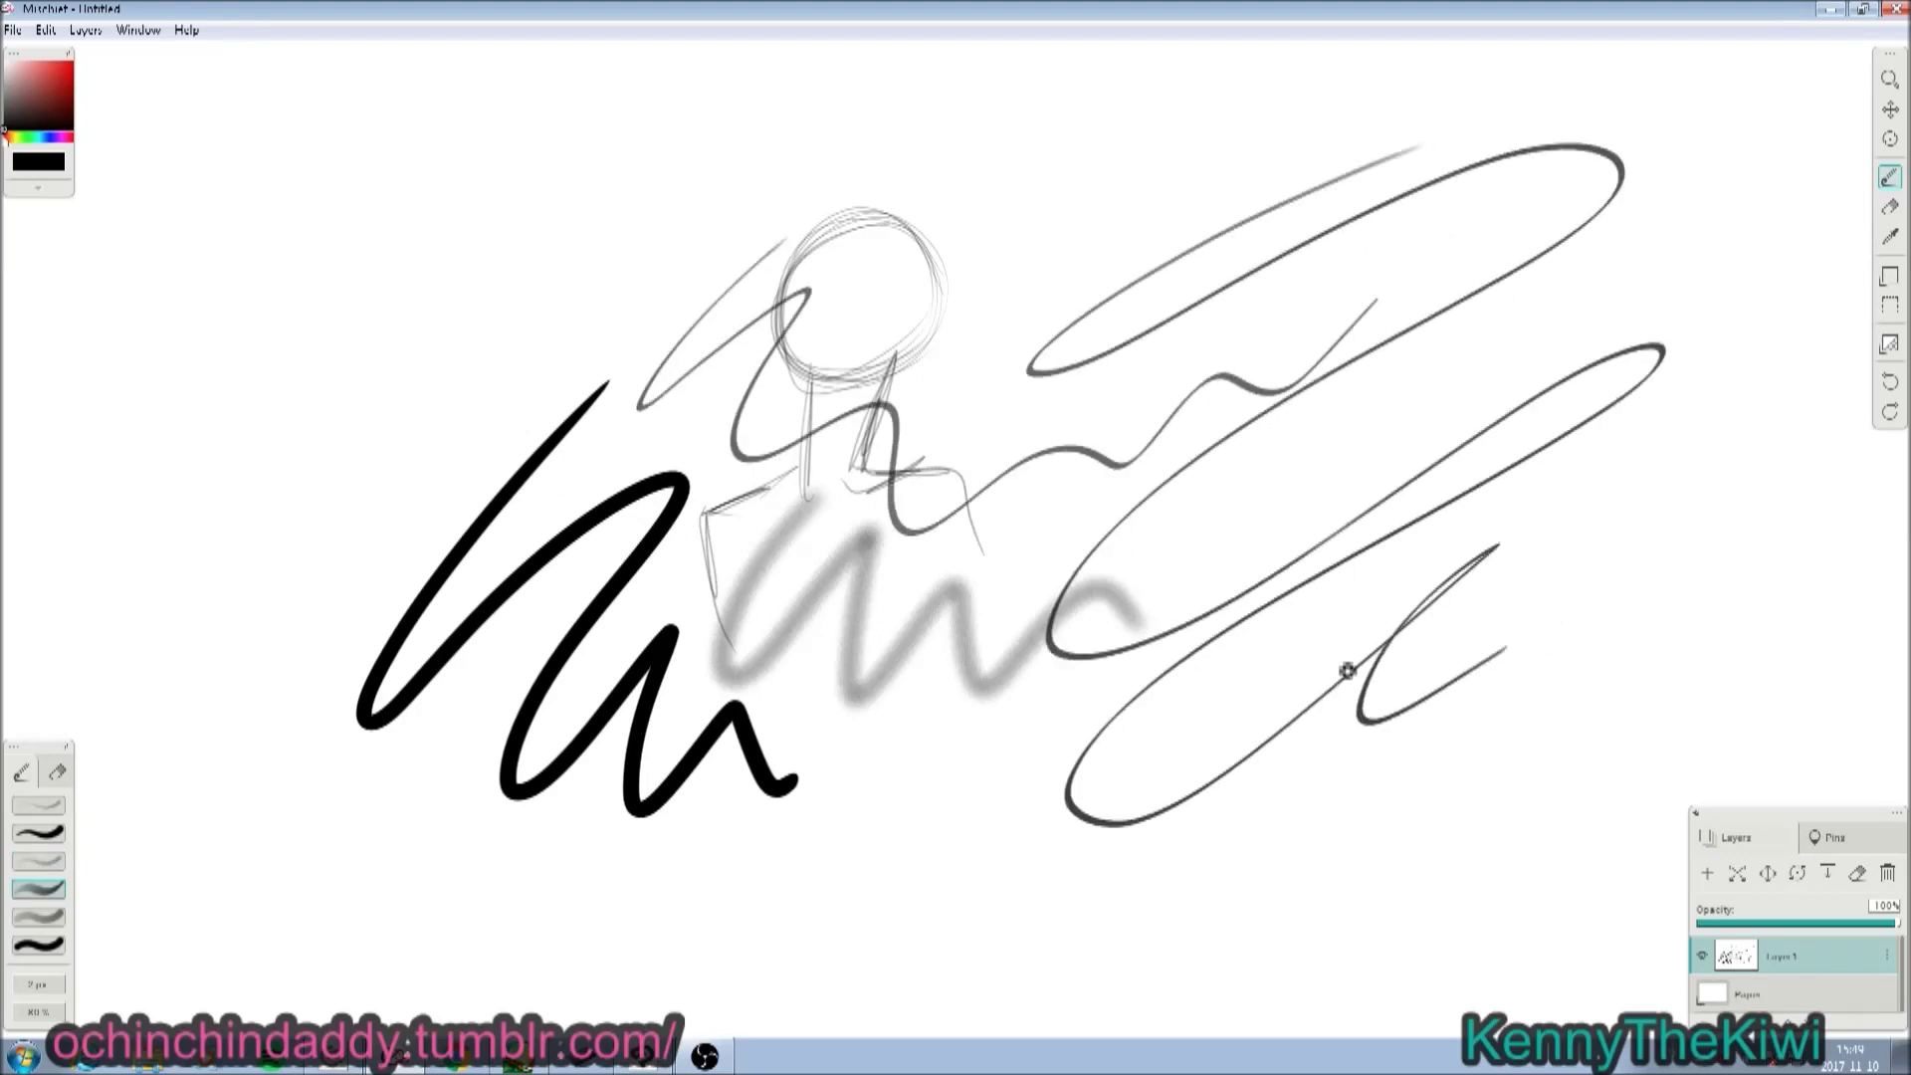
Pick the thinnest brush preset, then erase part of the sketch near the neck.
click(37, 805)
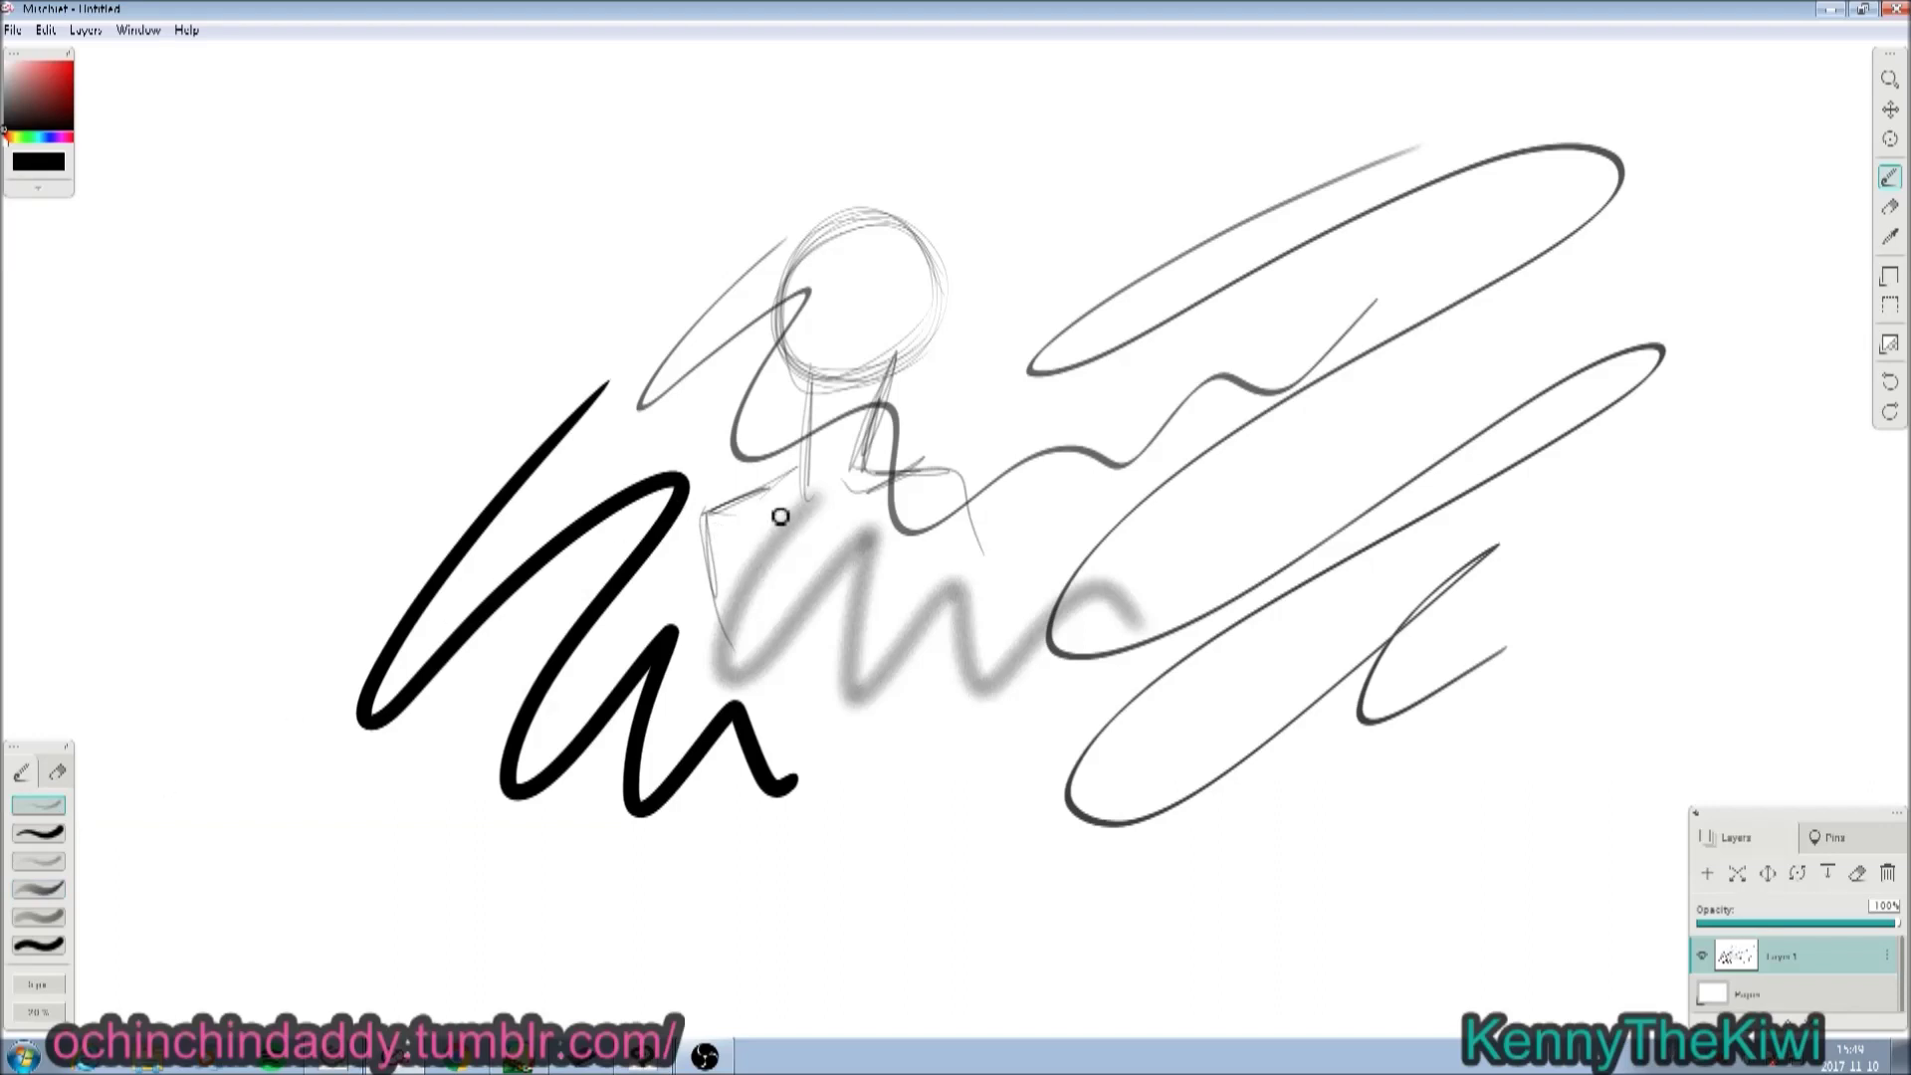
key(e)
mouse_move(823, 516)
mouse_down()
mouse_move(807, 463)
mouse_move(726, 535)
mouse_move(887, 404)
mouse_move(908, 416)
mouse_move(828, 550)
mouse_move(907, 480)
mouse_move(952, 471)
mouse_move(910, 558)
mouse_move(1037, 449)
mouse_move(964, 568)
mouse_move(975, 594)
mouse_move(839, 578)
mouse_move(995, 455)
mouse_move(981, 729)
mouse_move(1020, 545)
mouse_up()
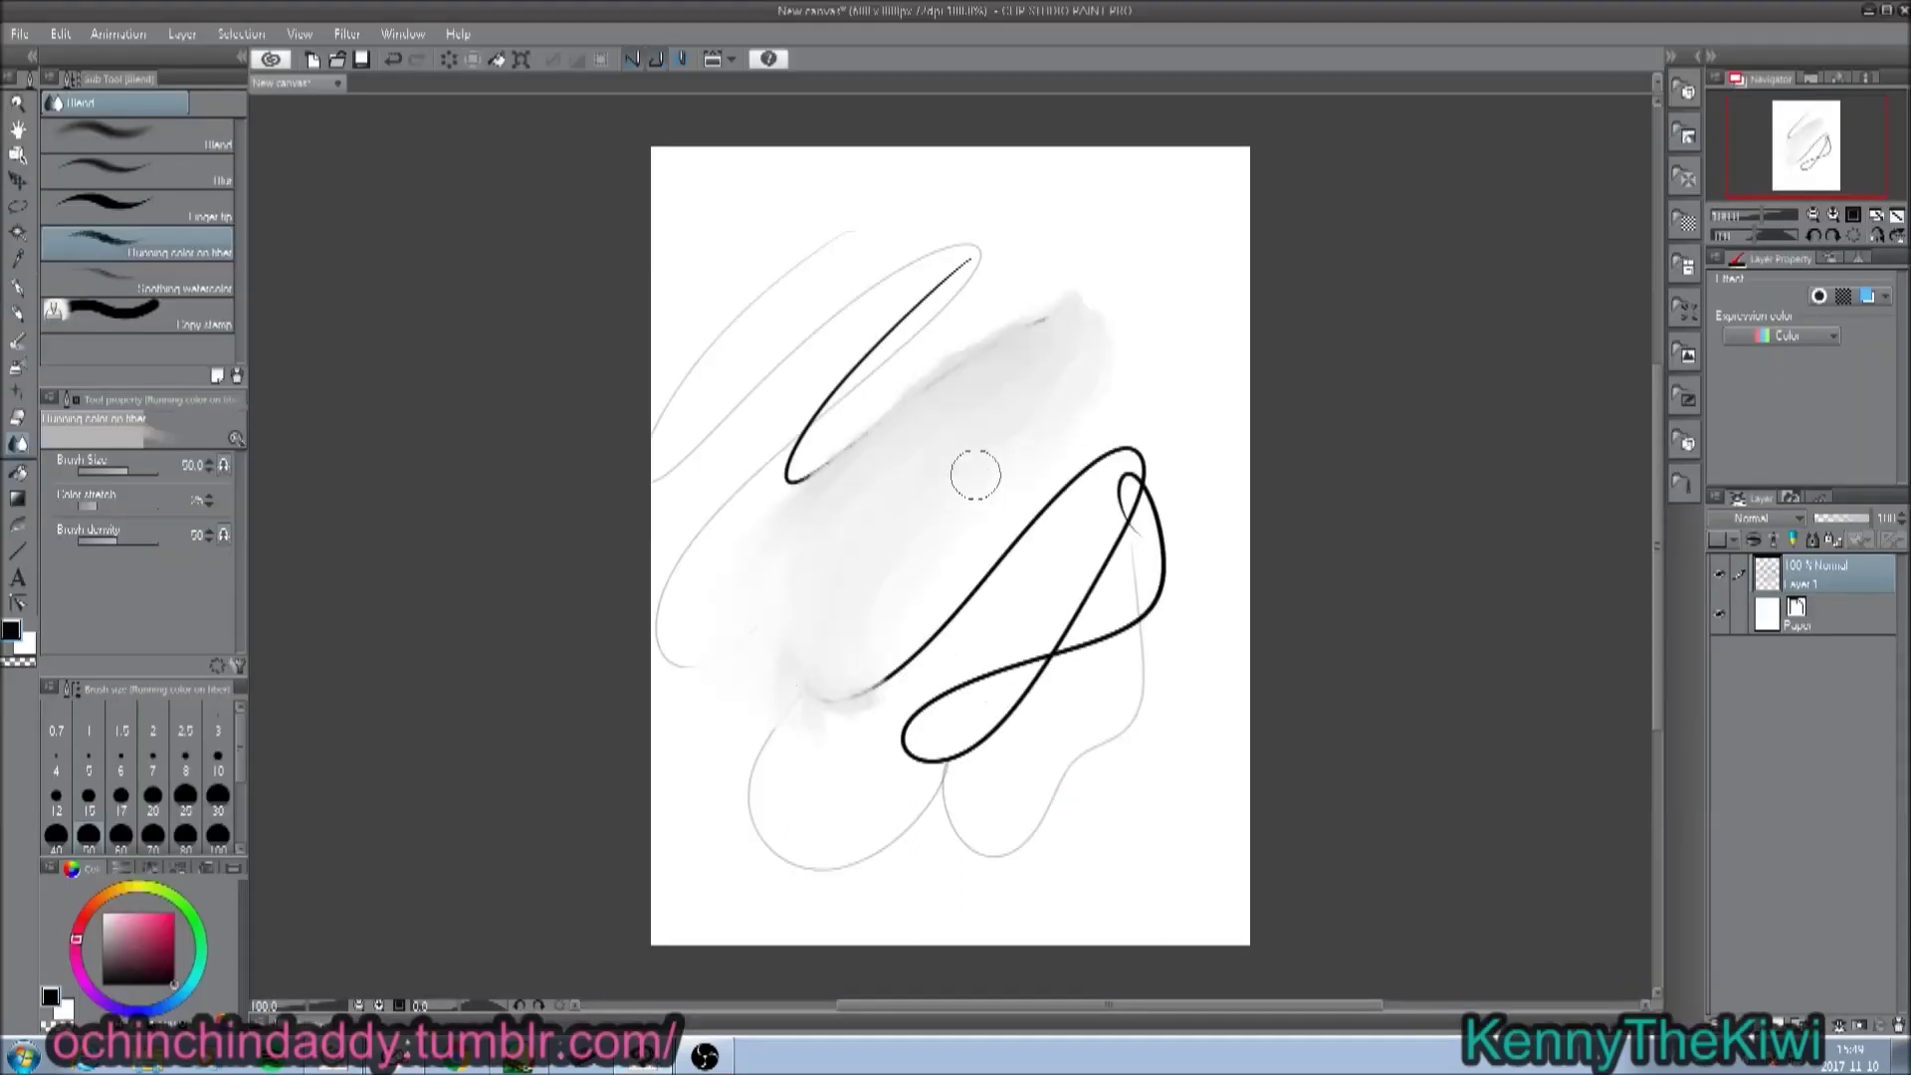
Scrub the Blend tool over the grey smudge to soften it into lighter streaks.
mouse_move(975, 475)
mouse_down()
mouse_move(867, 511)
mouse_move(983, 459)
mouse_move(1048, 354)
mouse_move(875, 491)
mouse_move(954, 377)
mouse_move(981, 363)
mouse_move(1021, 402)
mouse_move(1090, 355)
mouse_move(865, 729)
mouse_up()
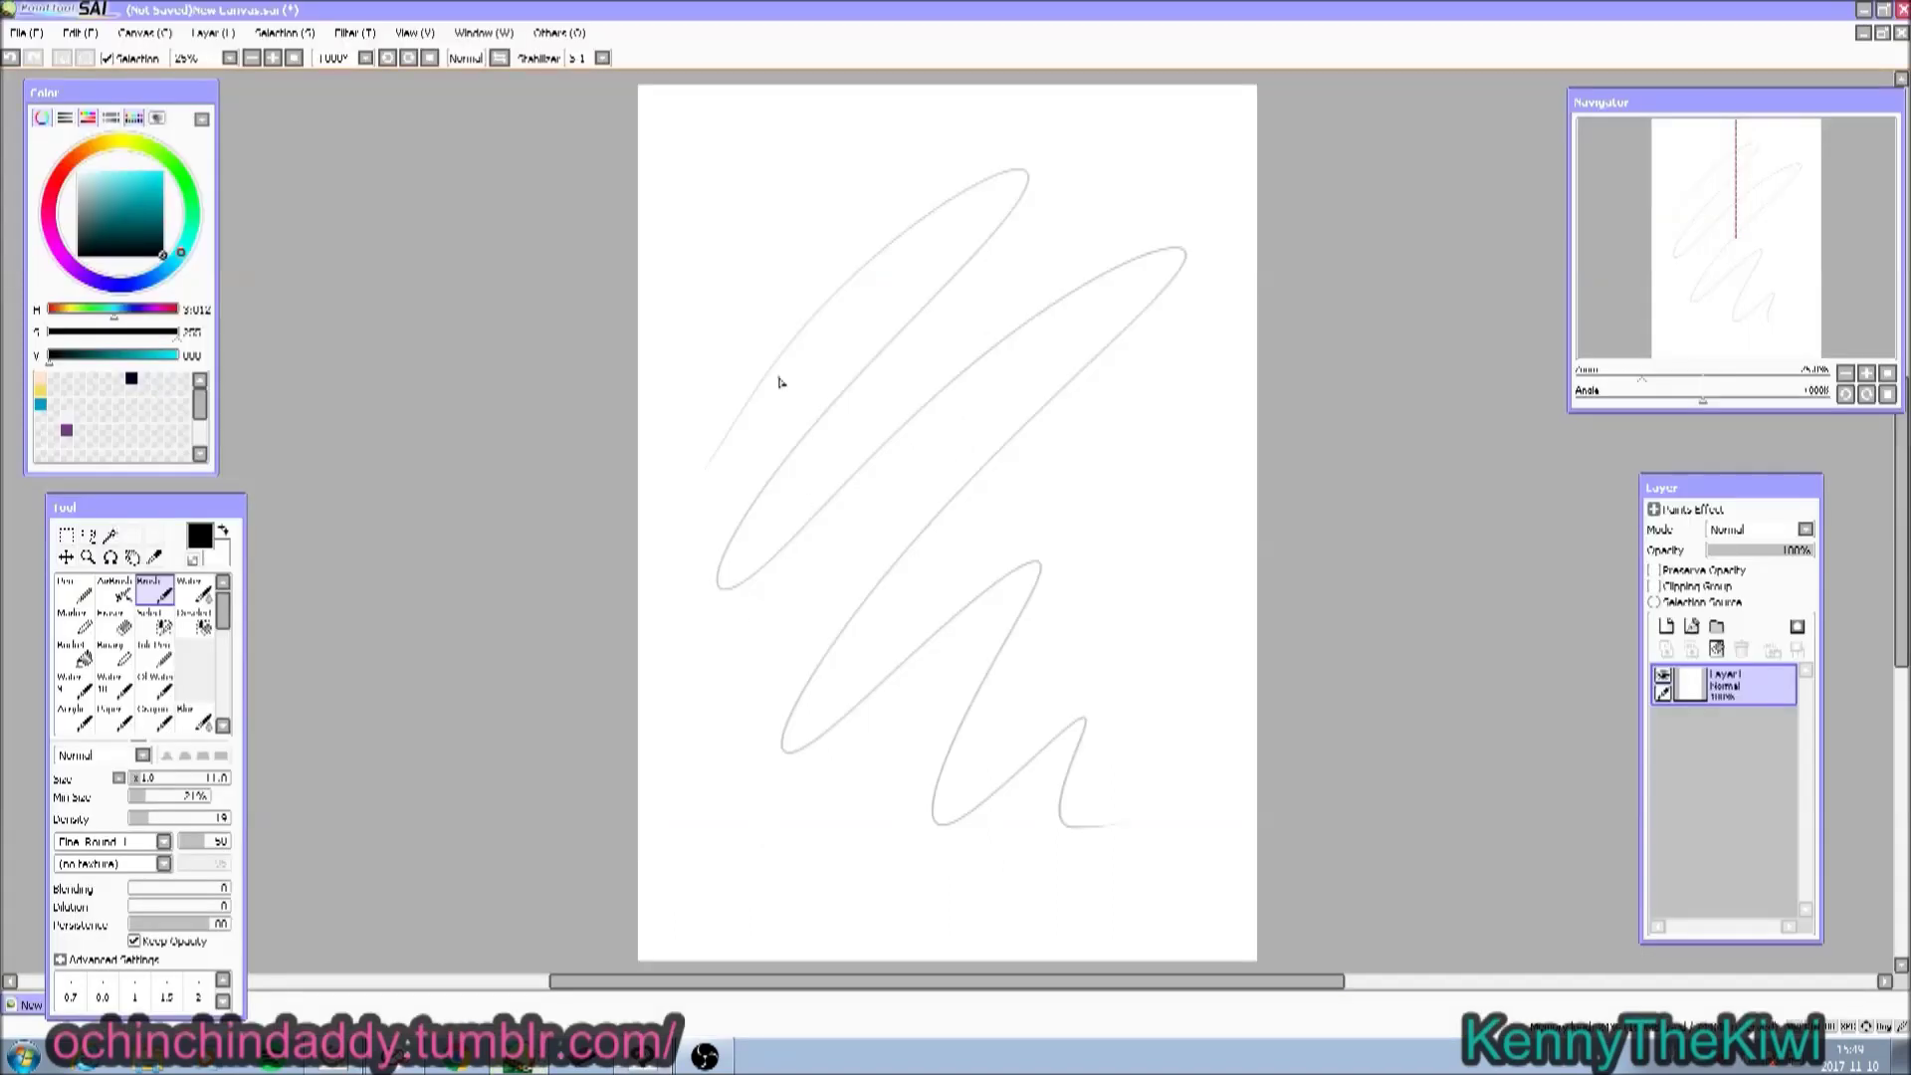
Add dark Ink Pen hatching and zigzags along the upper and middle scribbles.
key(i)
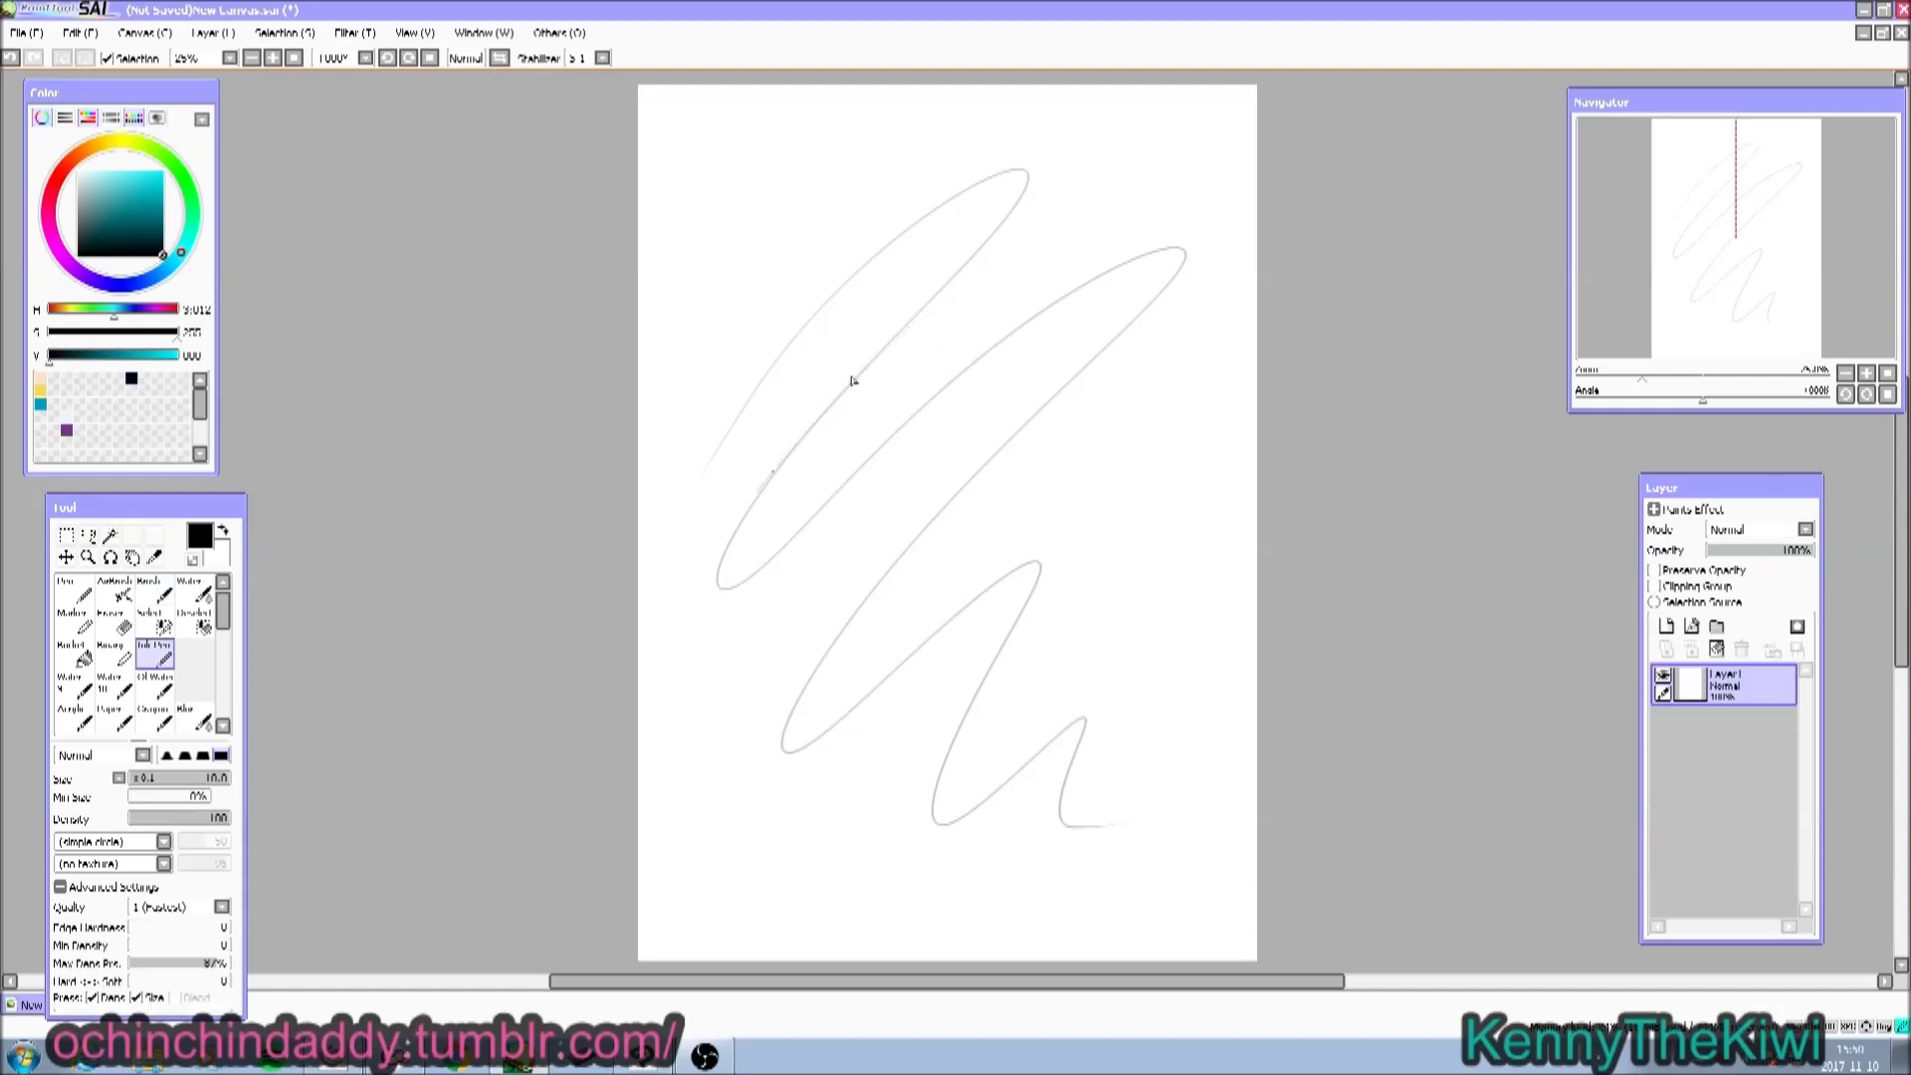
mouse_move(853, 380)
mouse_down()
mouse_move(751, 504)
mouse_move(751, 461)
mouse_move(887, 345)
mouse_up()
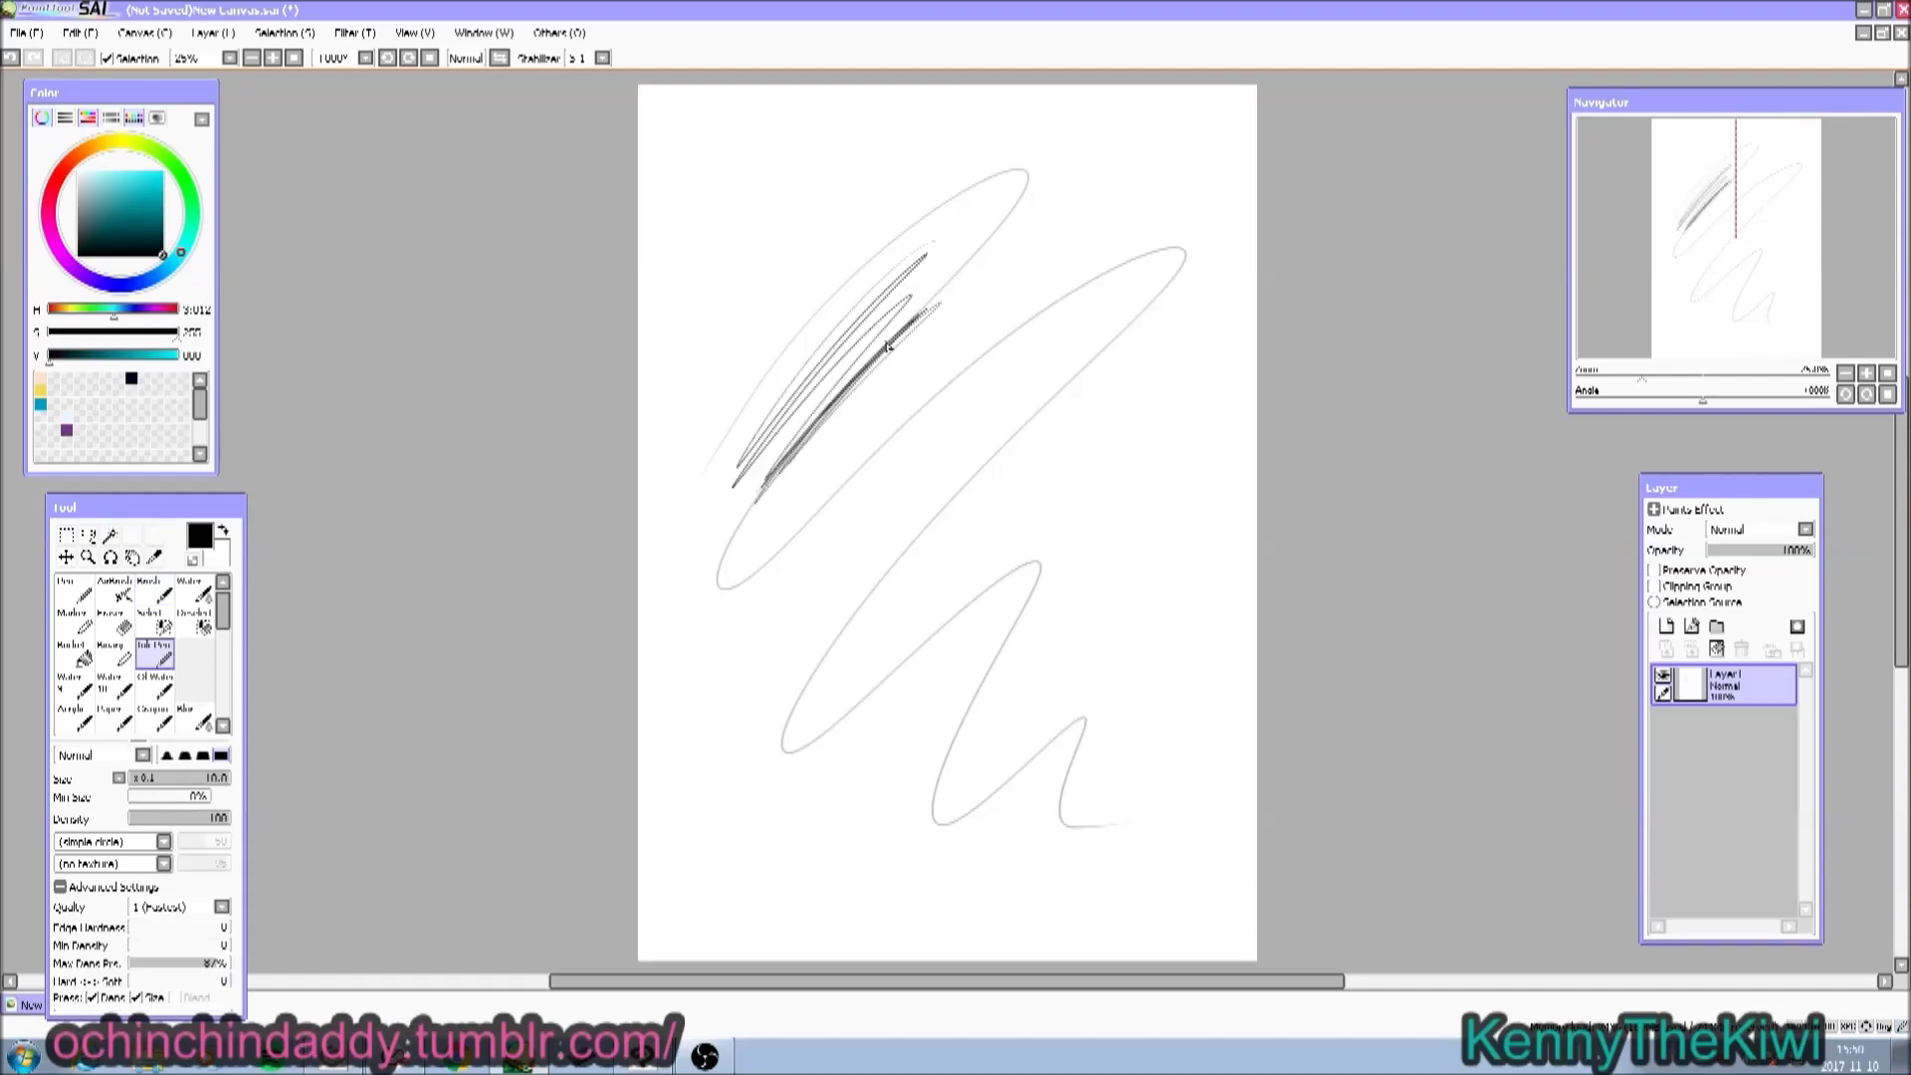
mouse_move(1015, 290)
mouse_down()
mouse_move(944, 427)
mouse_move(916, 580)
mouse_move(1052, 503)
mouse_move(1069, 542)
mouse_move(1105, 480)
mouse_move(1095, 321)
mouse_up()
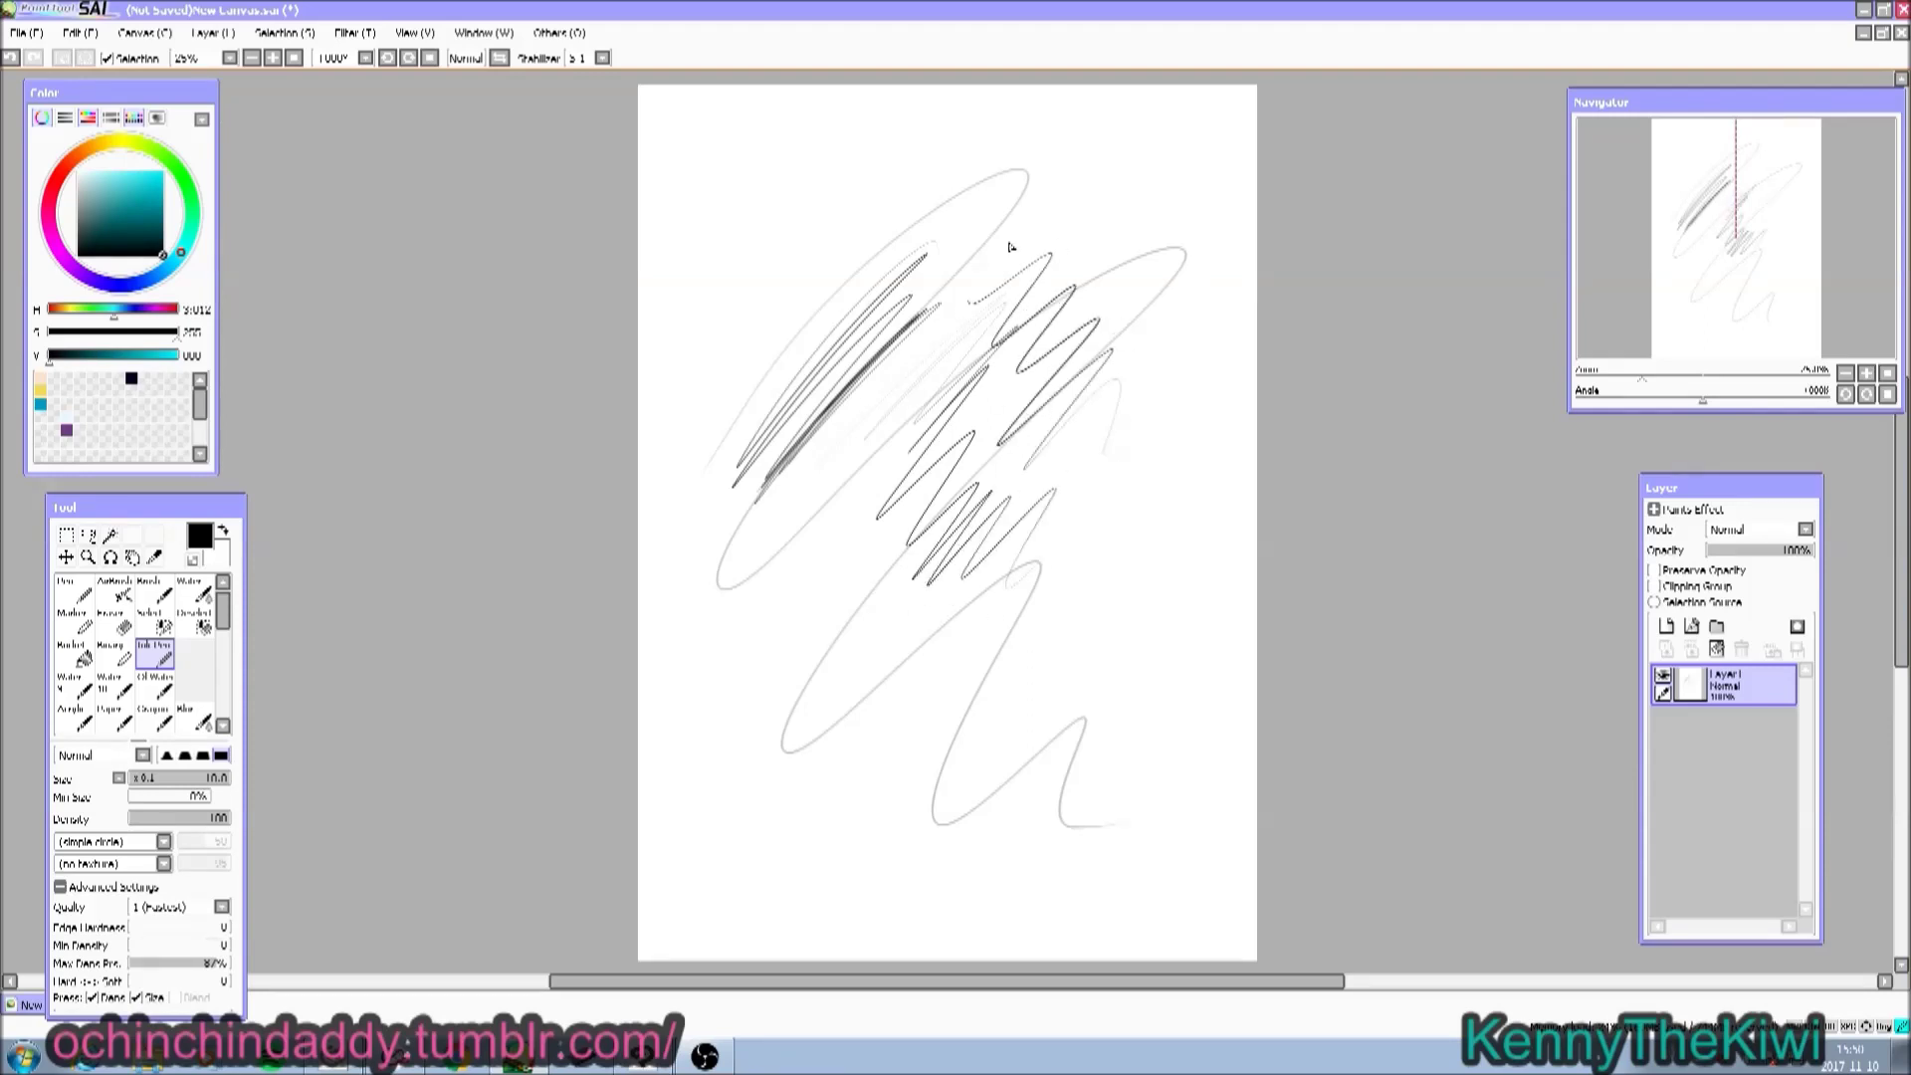
mouse_move(1011, 247)
mouse_down()
mouse_move(991, 209)
mouse_move(933, 192)
mouse_up()
Brush grey zigzag strokes across the lower-left and right of the scribble.
key(b)
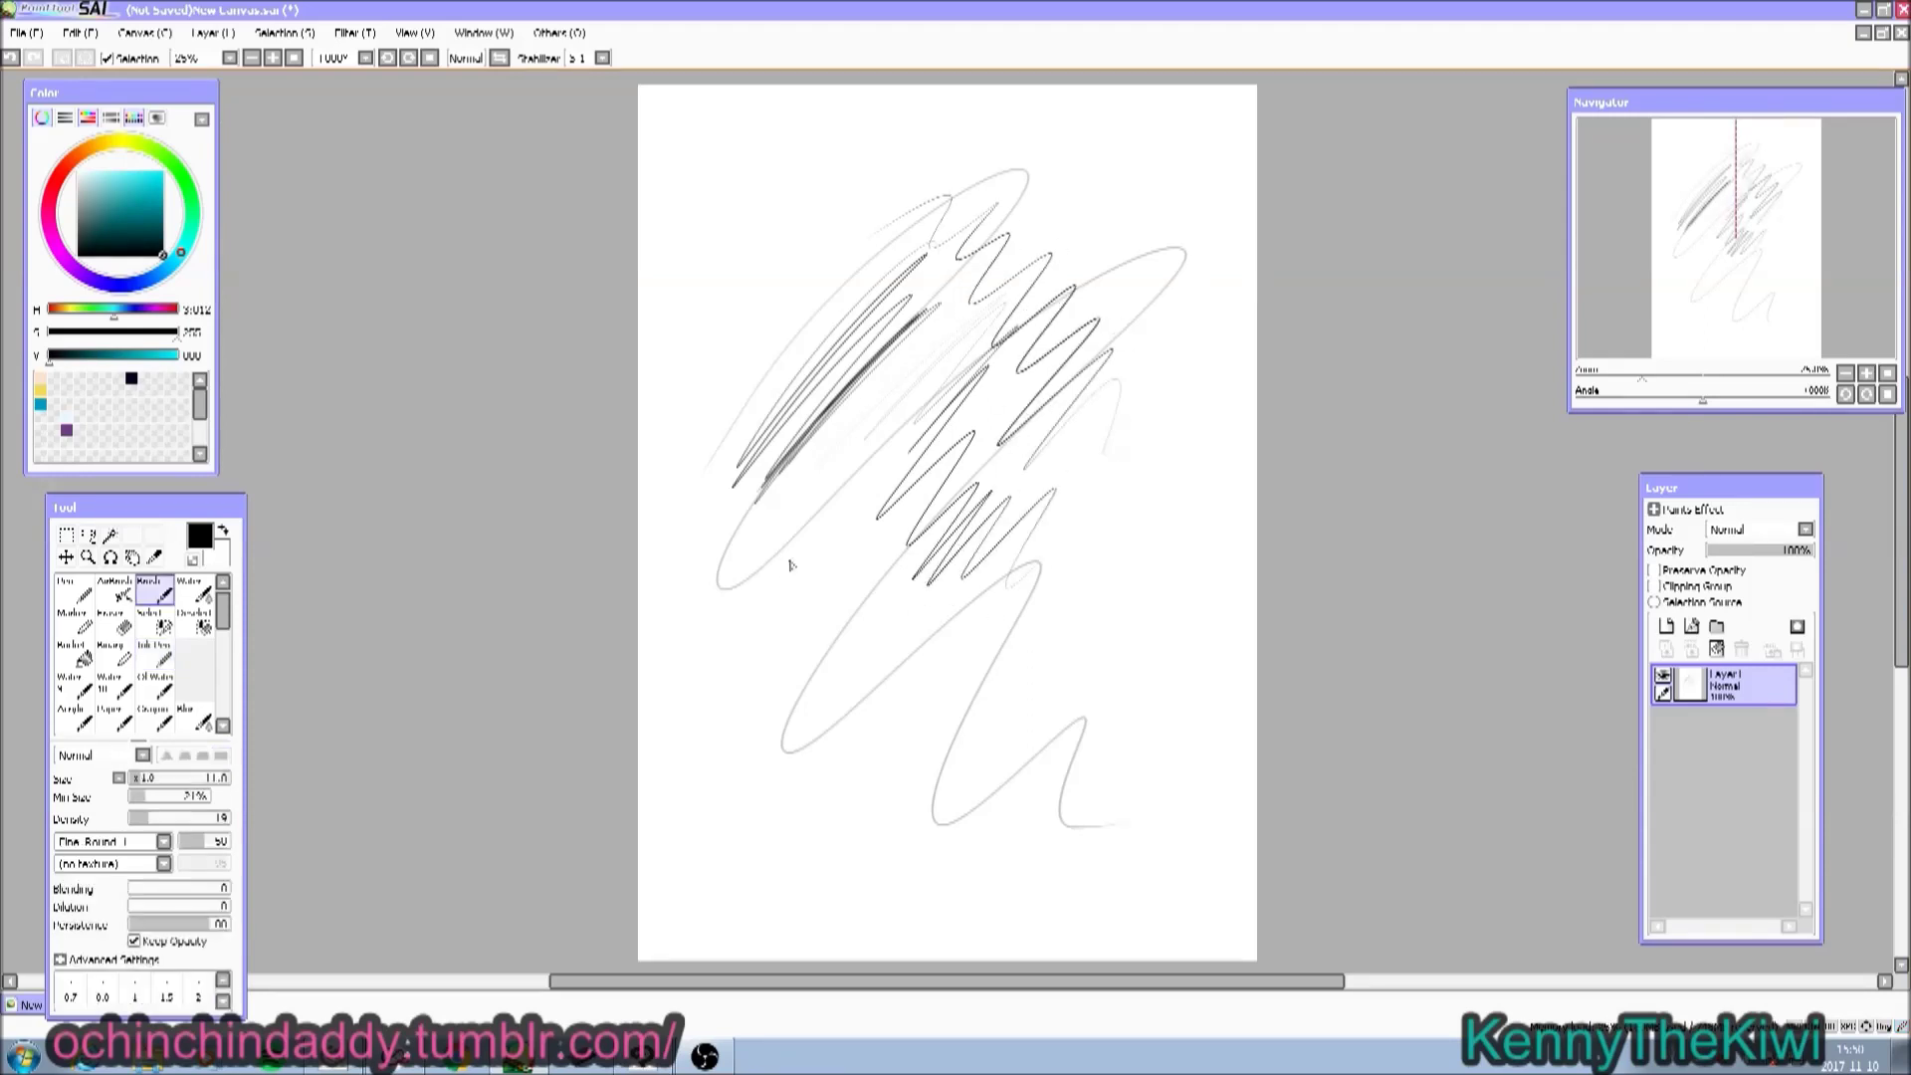
mouse_move(789, 555)
mouse_down()
mouse_move(866, 513)
mouse_move(856, 625)
mouse_move(998, 621)
mouse_up()
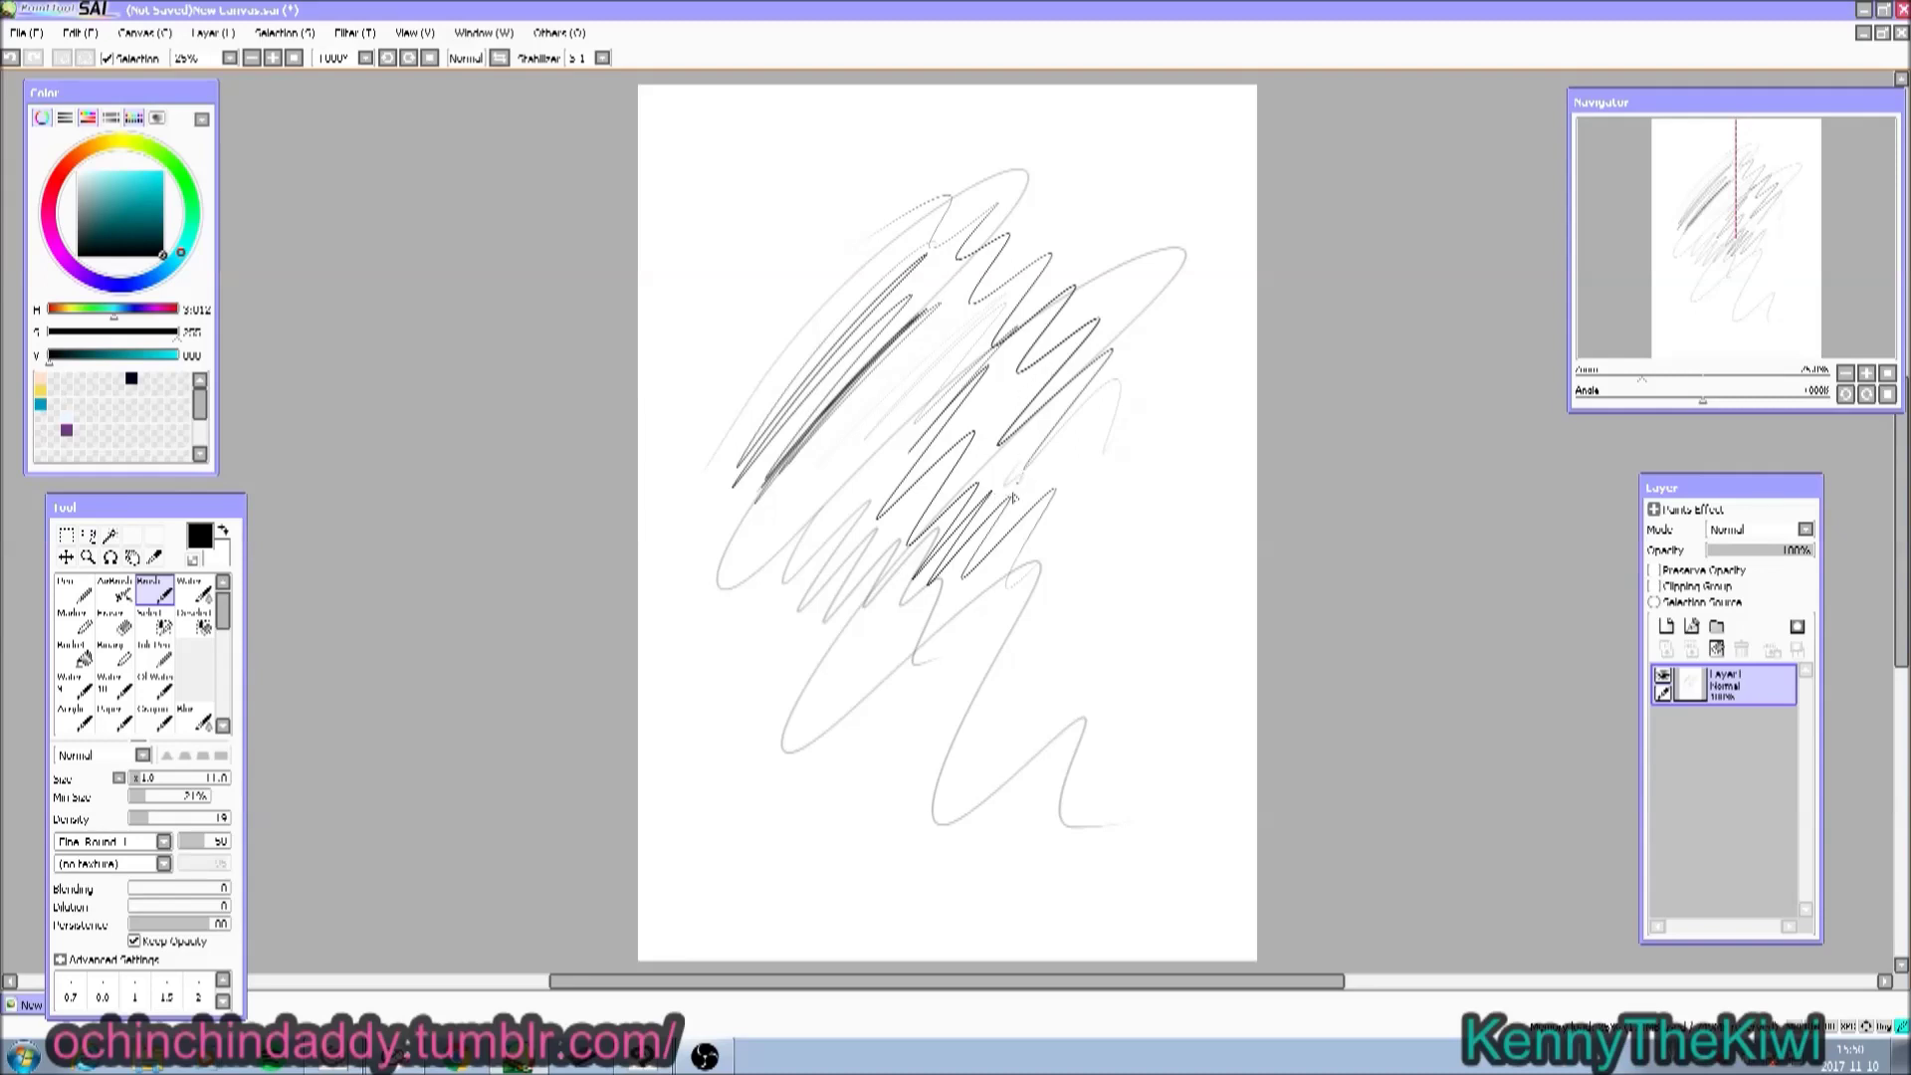
mouse_move(1080, 472)
mouse_down()
mouse_move(1012, 703)
mouse_move(1140, 534)
mouse_move(1110, 621)
mouse_move(1155, 610)
mouse_up()
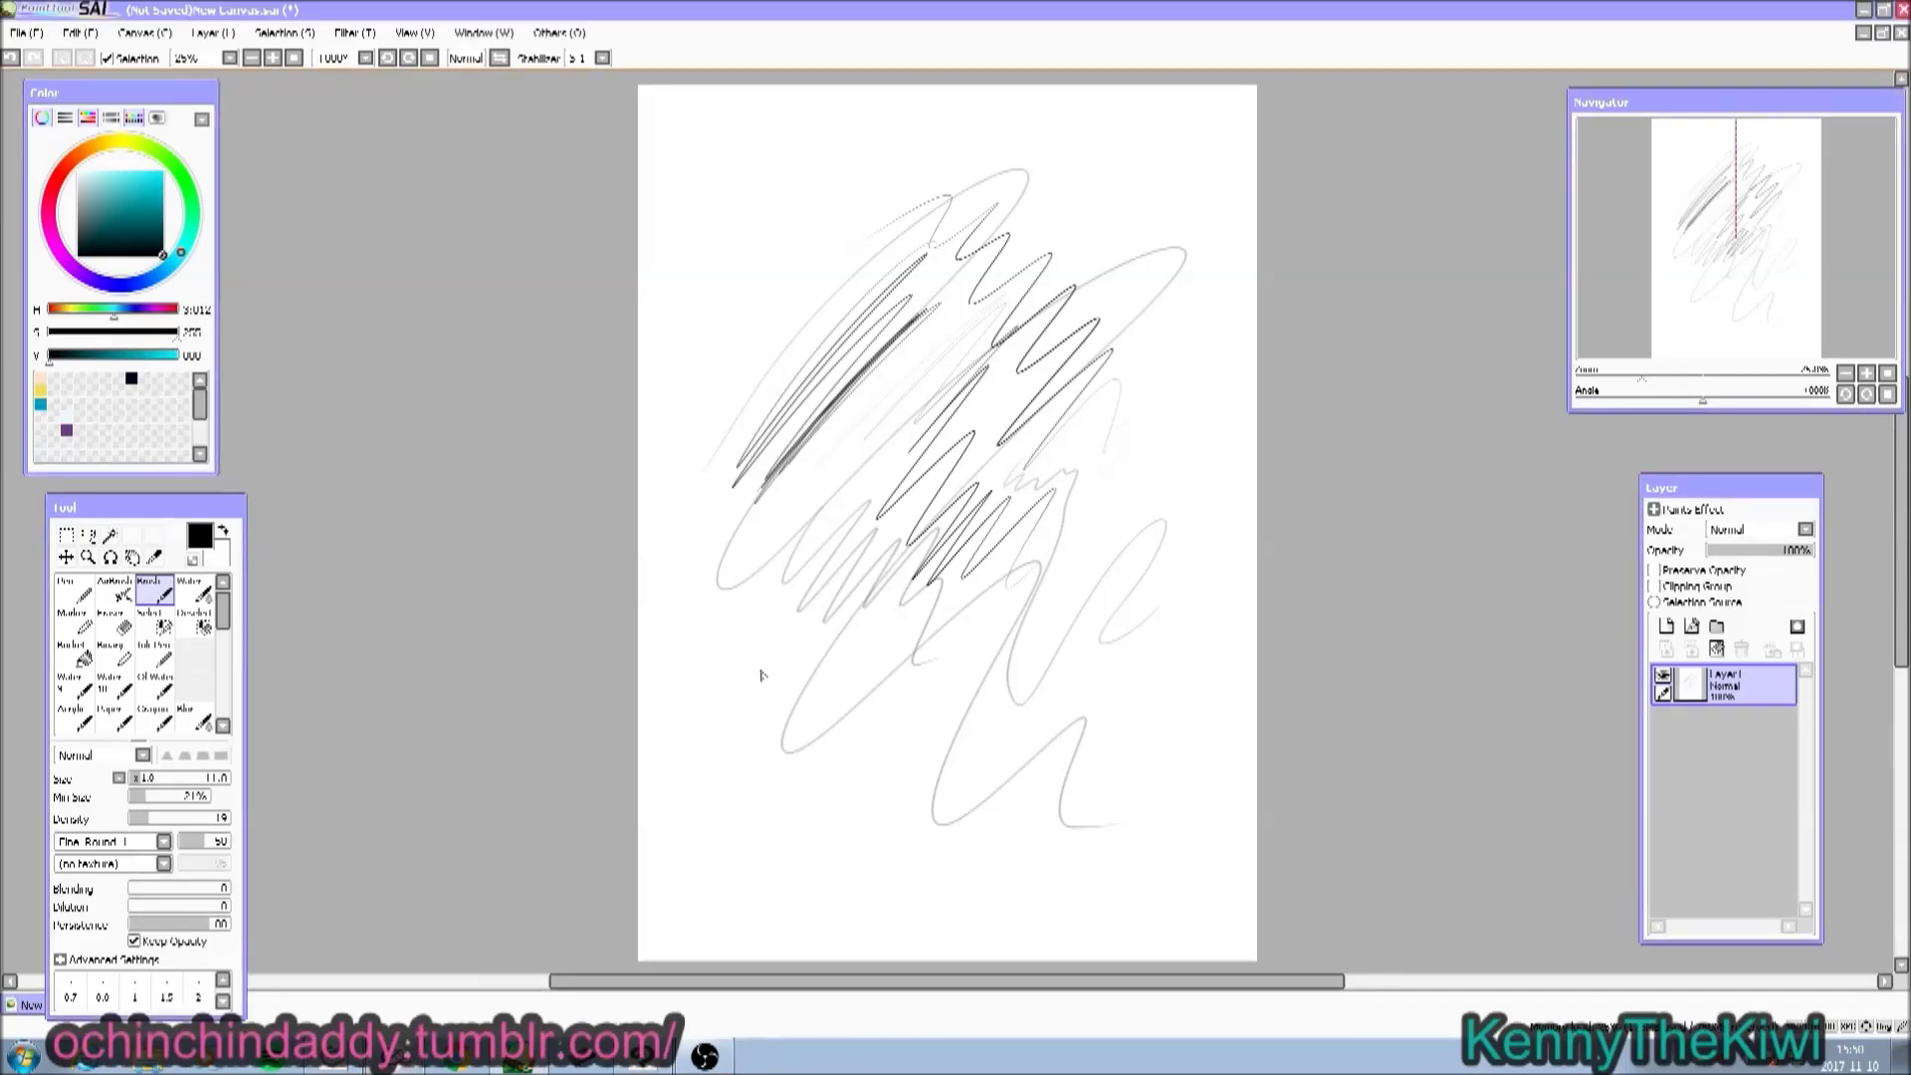
Minimize PaintTool SAI, Clip Studio Paint and Mischief to reveal the desktop.
click(1864, 9)
click(1867, 9)
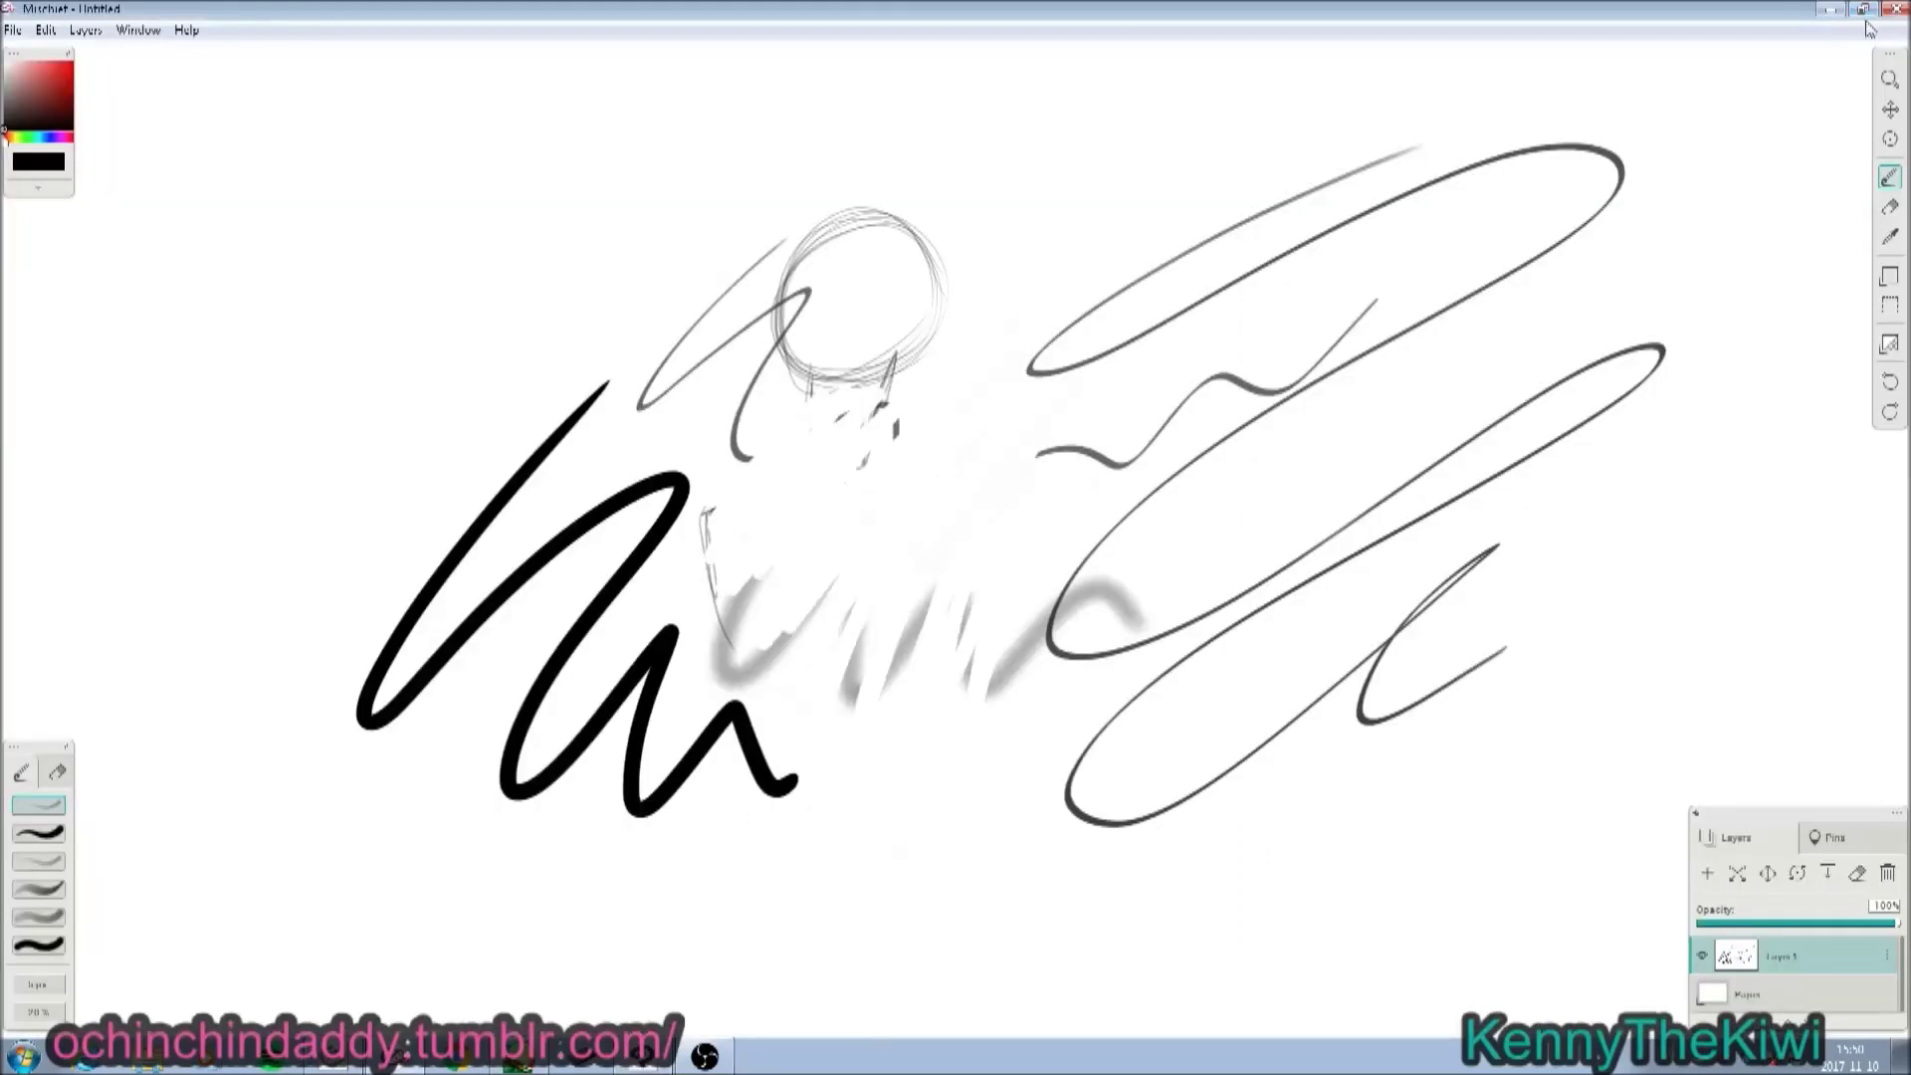
click(1828, 12)
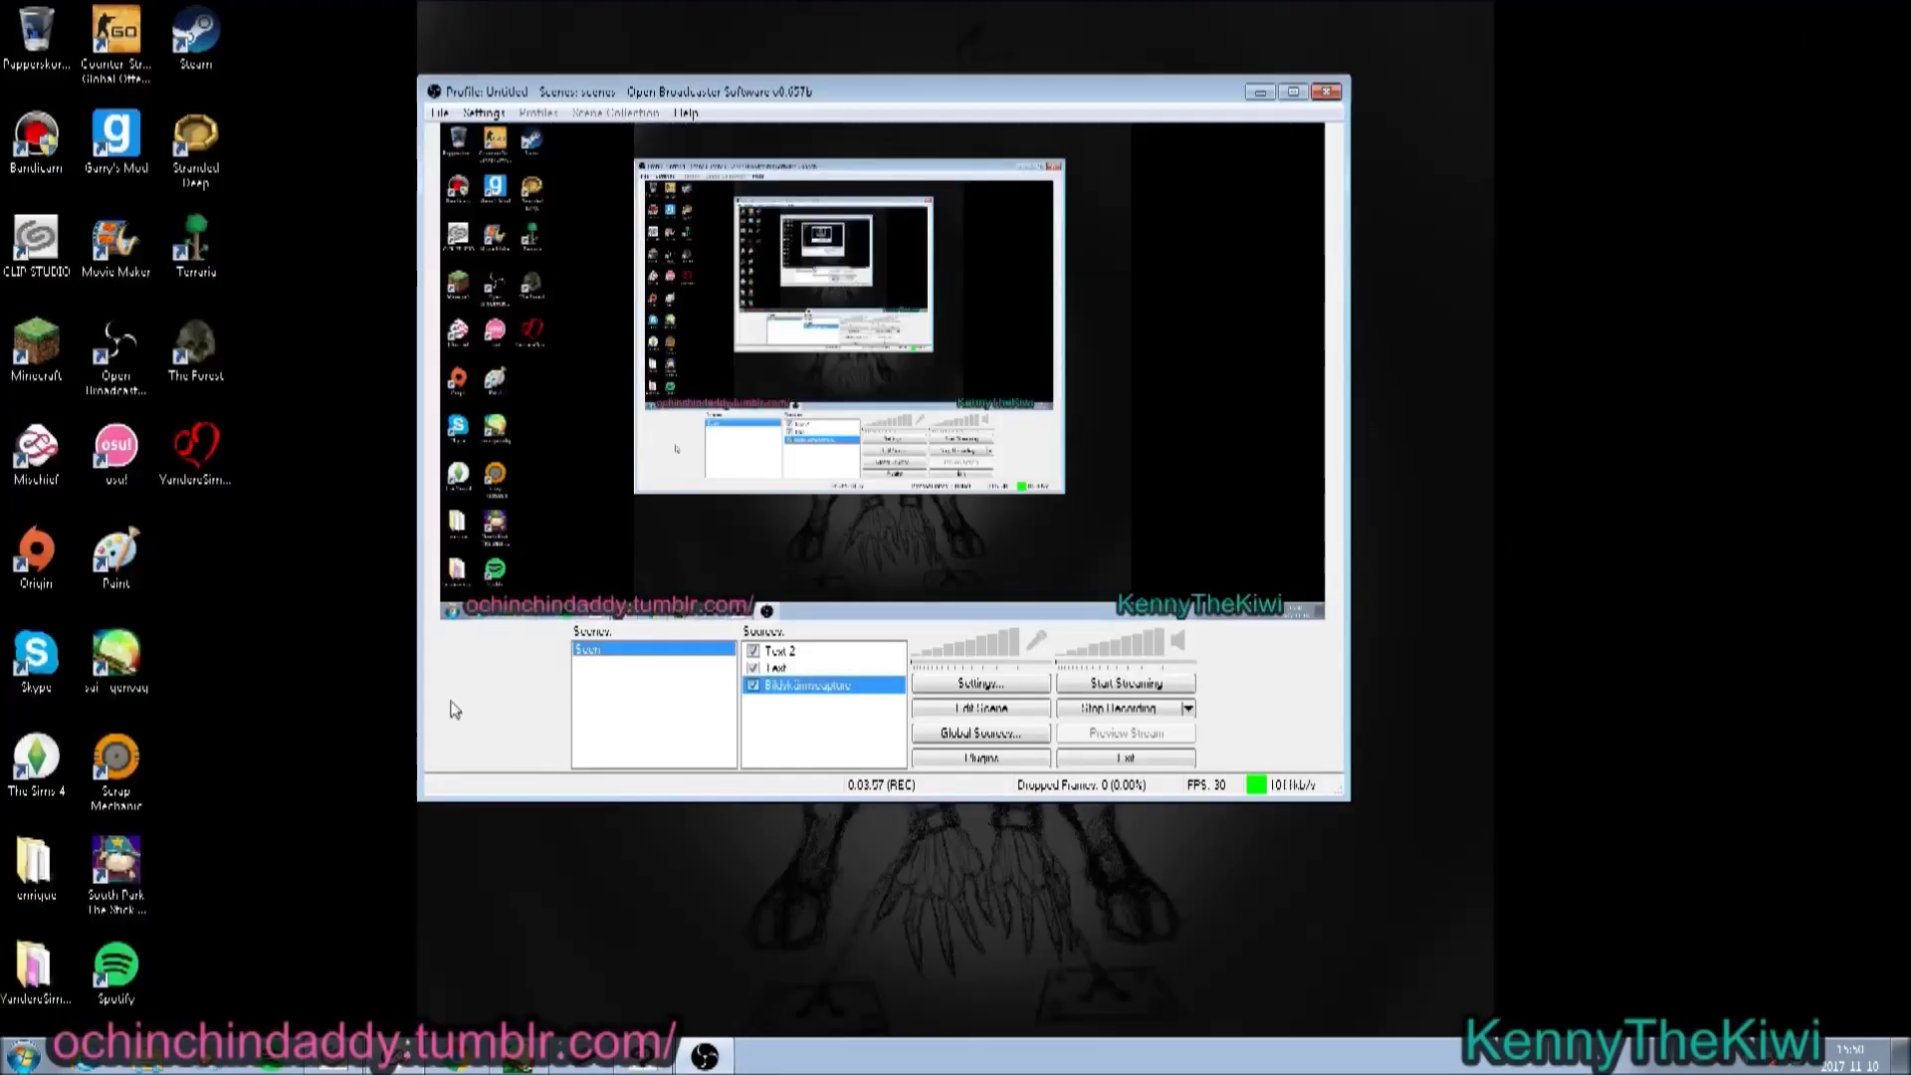
click(129, 561)
Launch Microsoft Paint, maximize it and scribble a thick black brush zigzag.
double_click(129, 561)
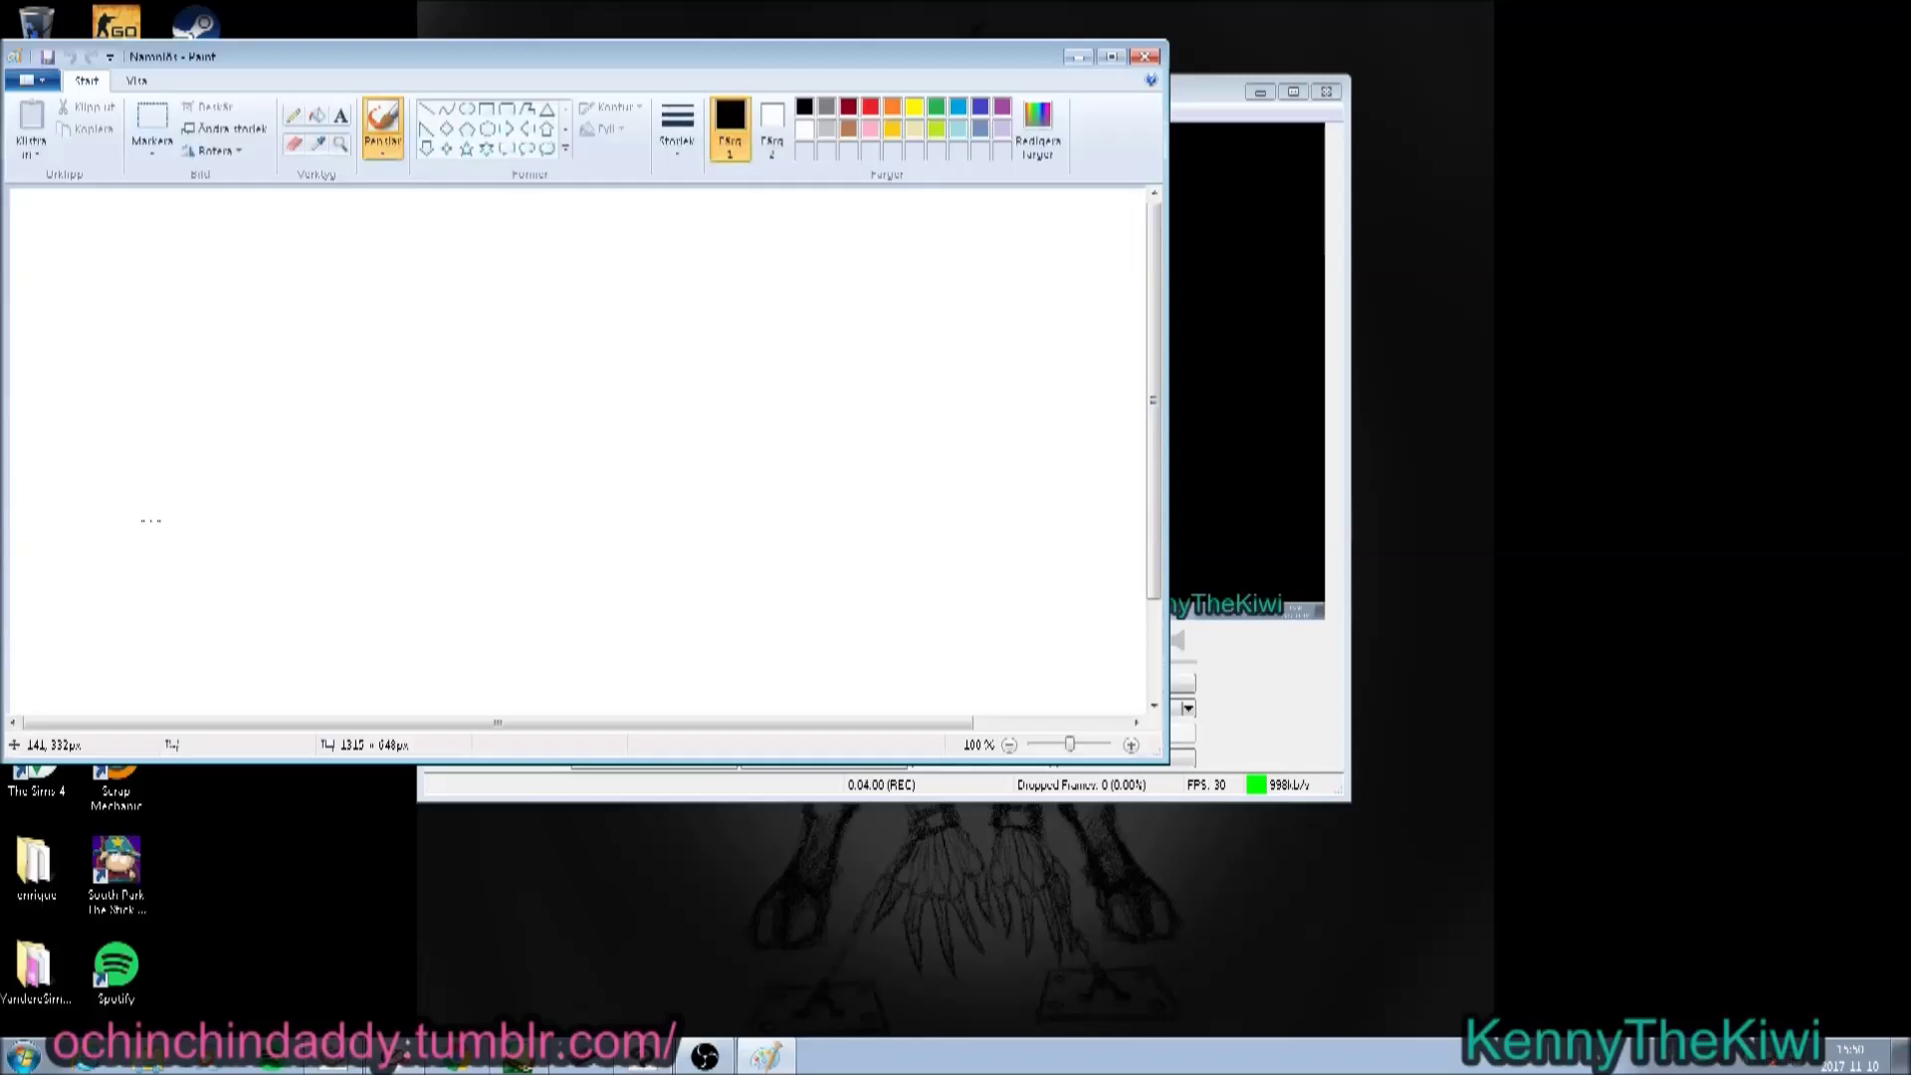
click(1112, 57)
mouse_move(531, 228)
mouse_down()
mouse_move(384, 414)
mouse_move(542, 511)
mouse_move(1062, 445)
mouse_up()
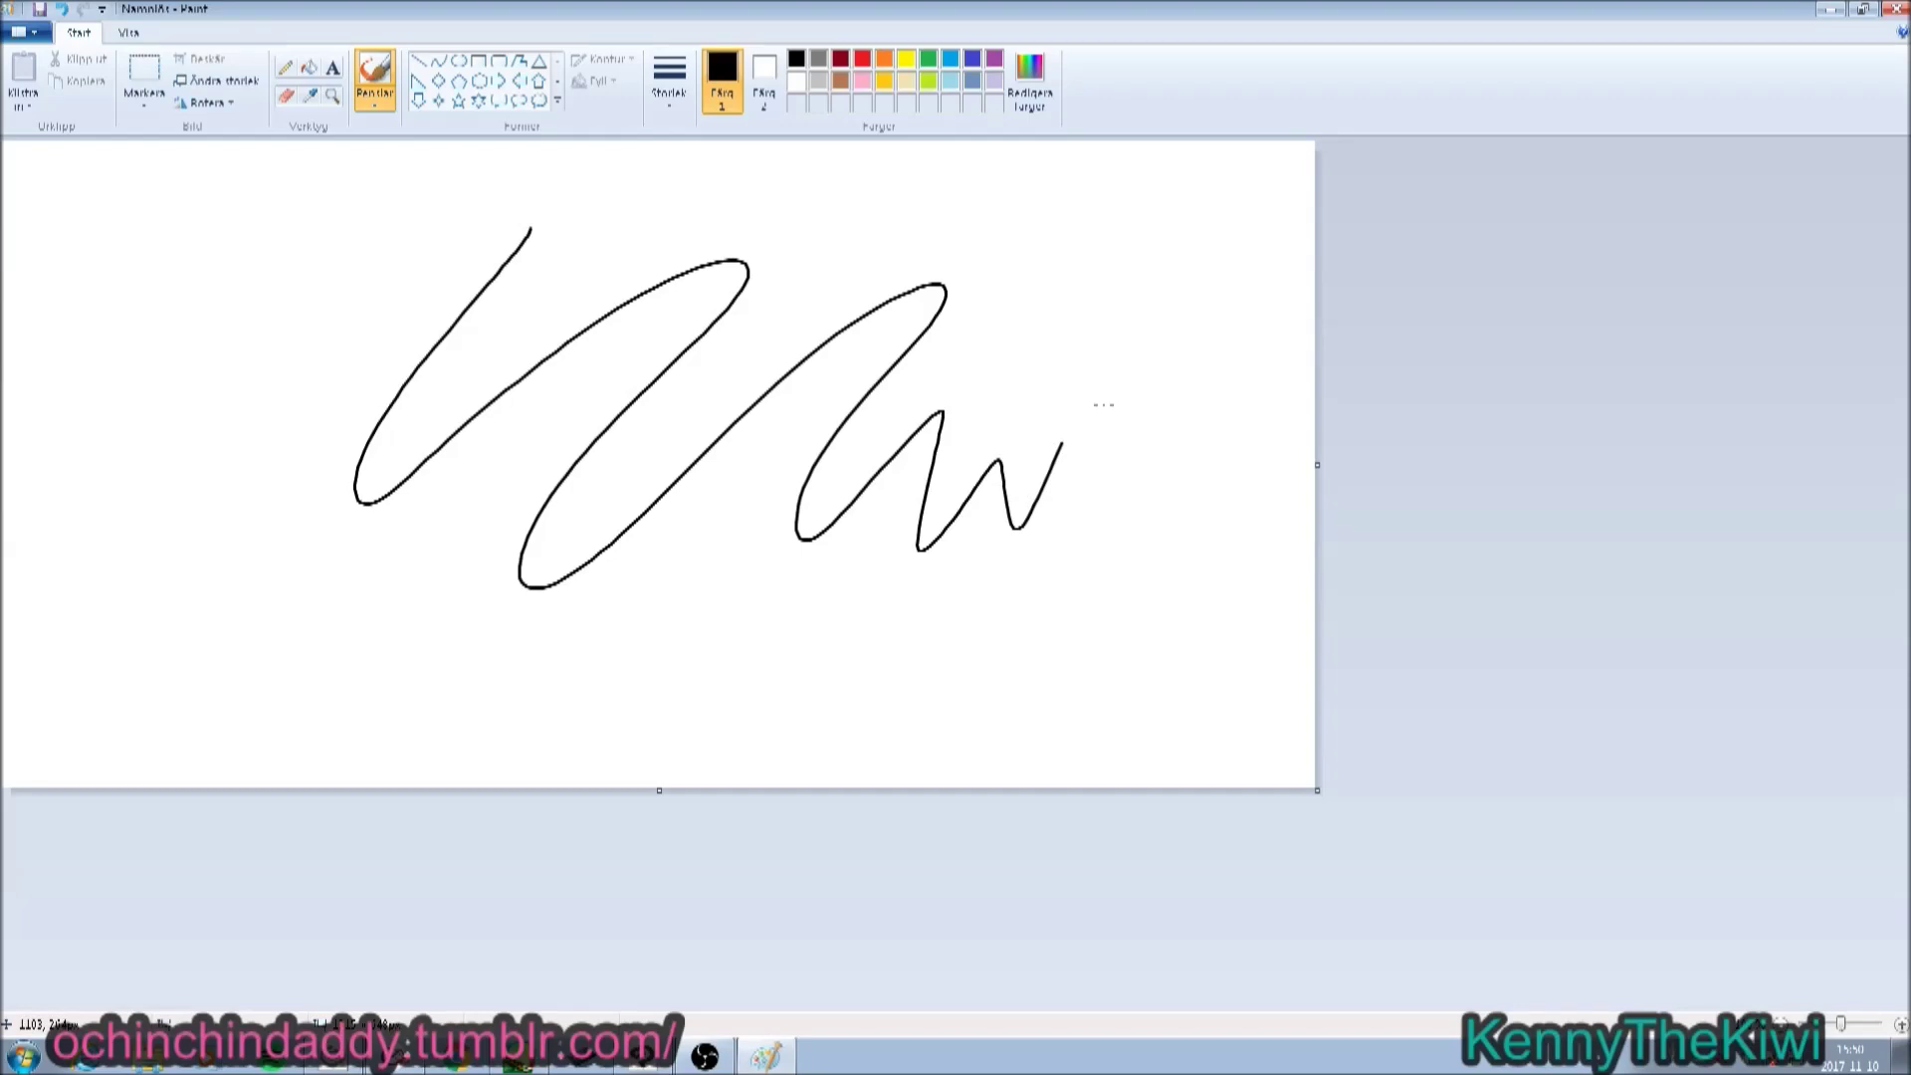
Draw a thin pencil squiggle along the top of the canvas.
click(284, 68)
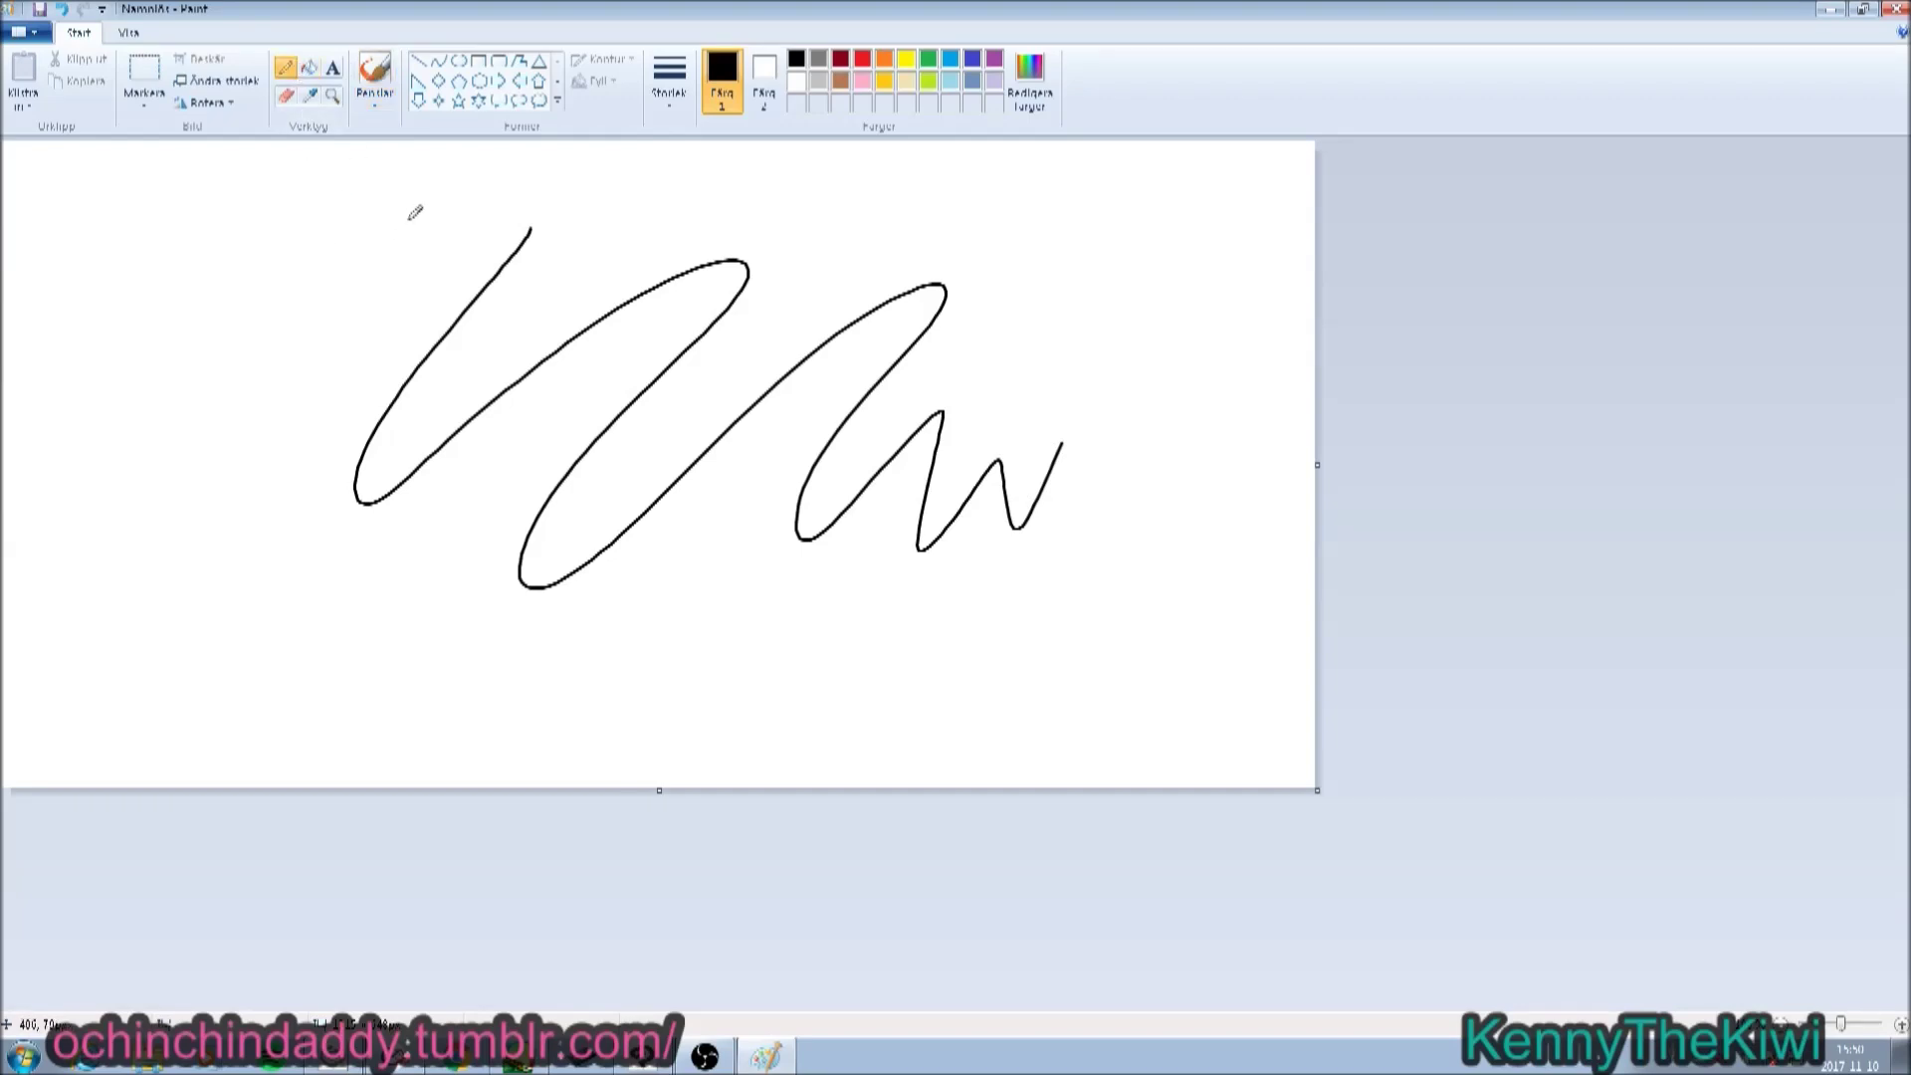
mouse_move(414, 211)
mouse_down()
mouse_move(413, 281)
mouse_move(553, 307)
mouse_move(818, 213)
mouse_move(1097, 261)
mouse_up()
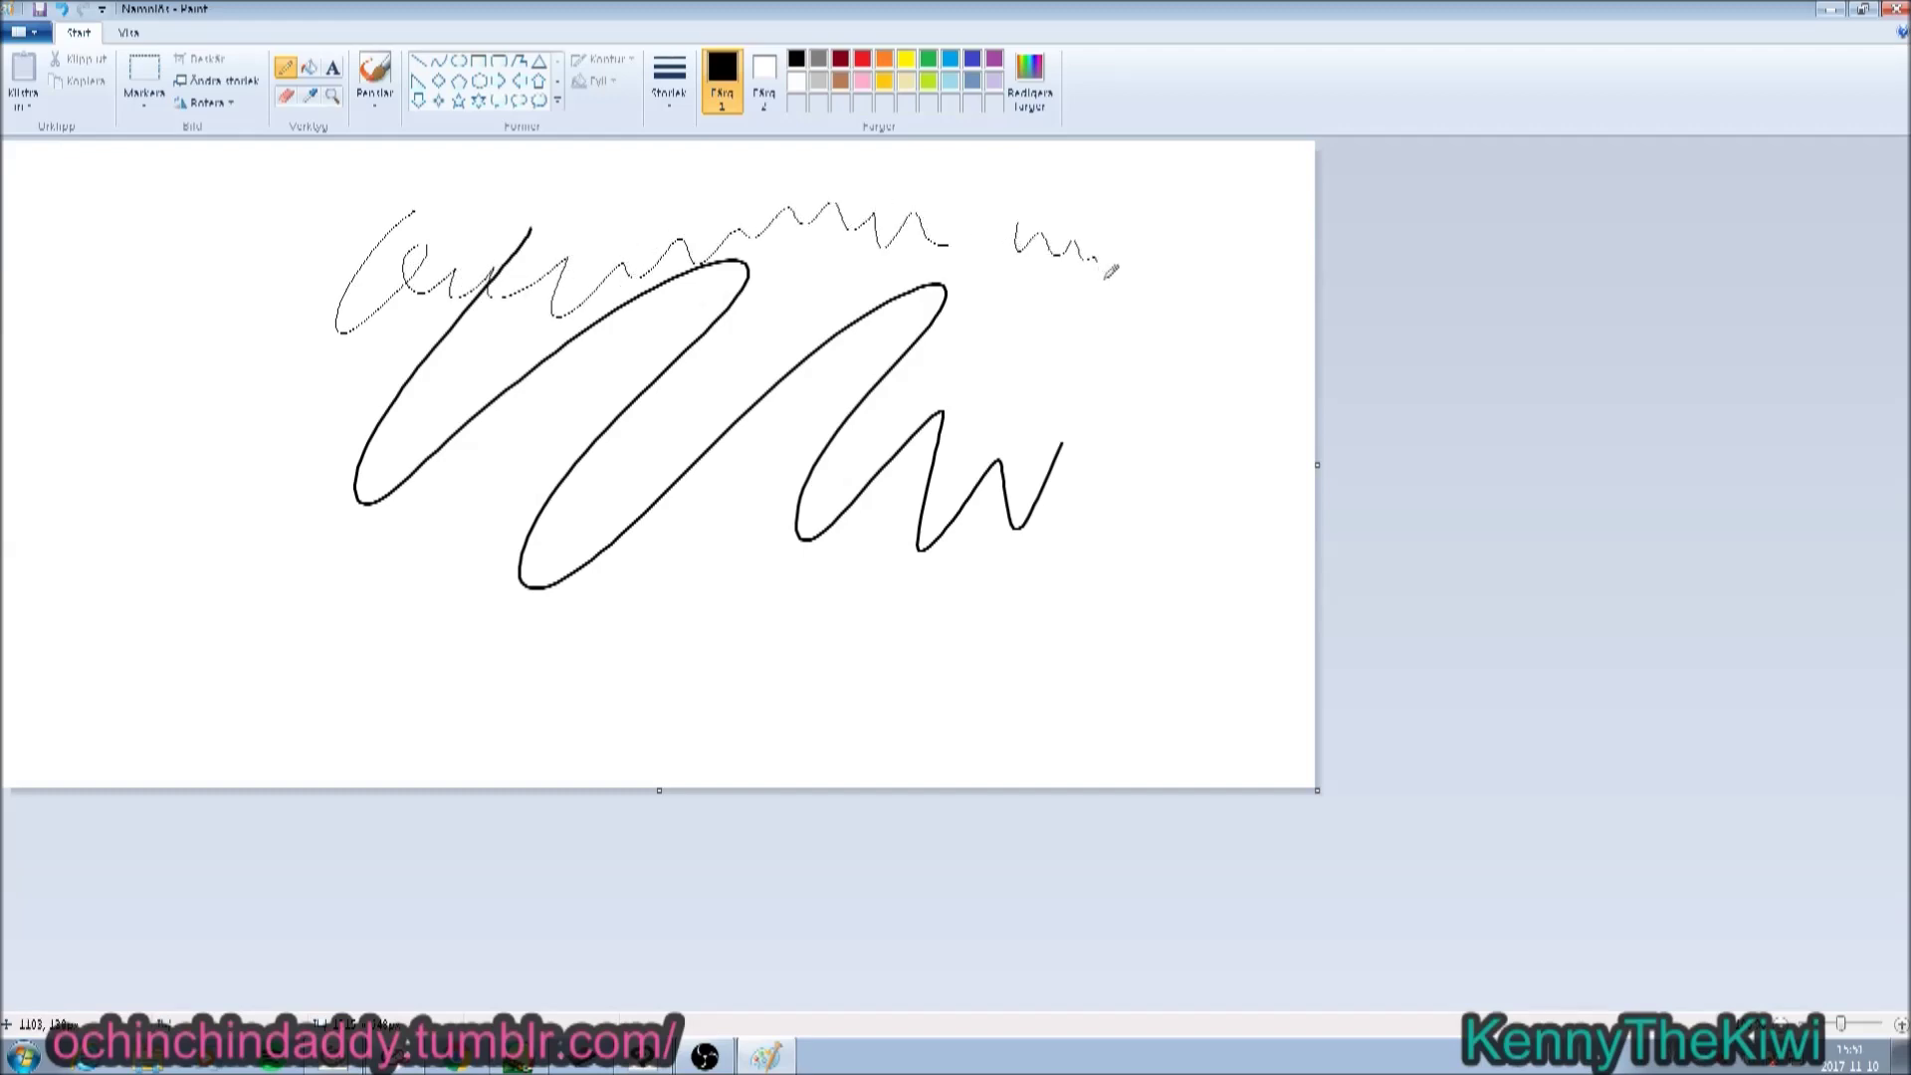
click(376, 91)
Scribble grainy diagonal crayon strokes between the black loops.
click(373, 175)
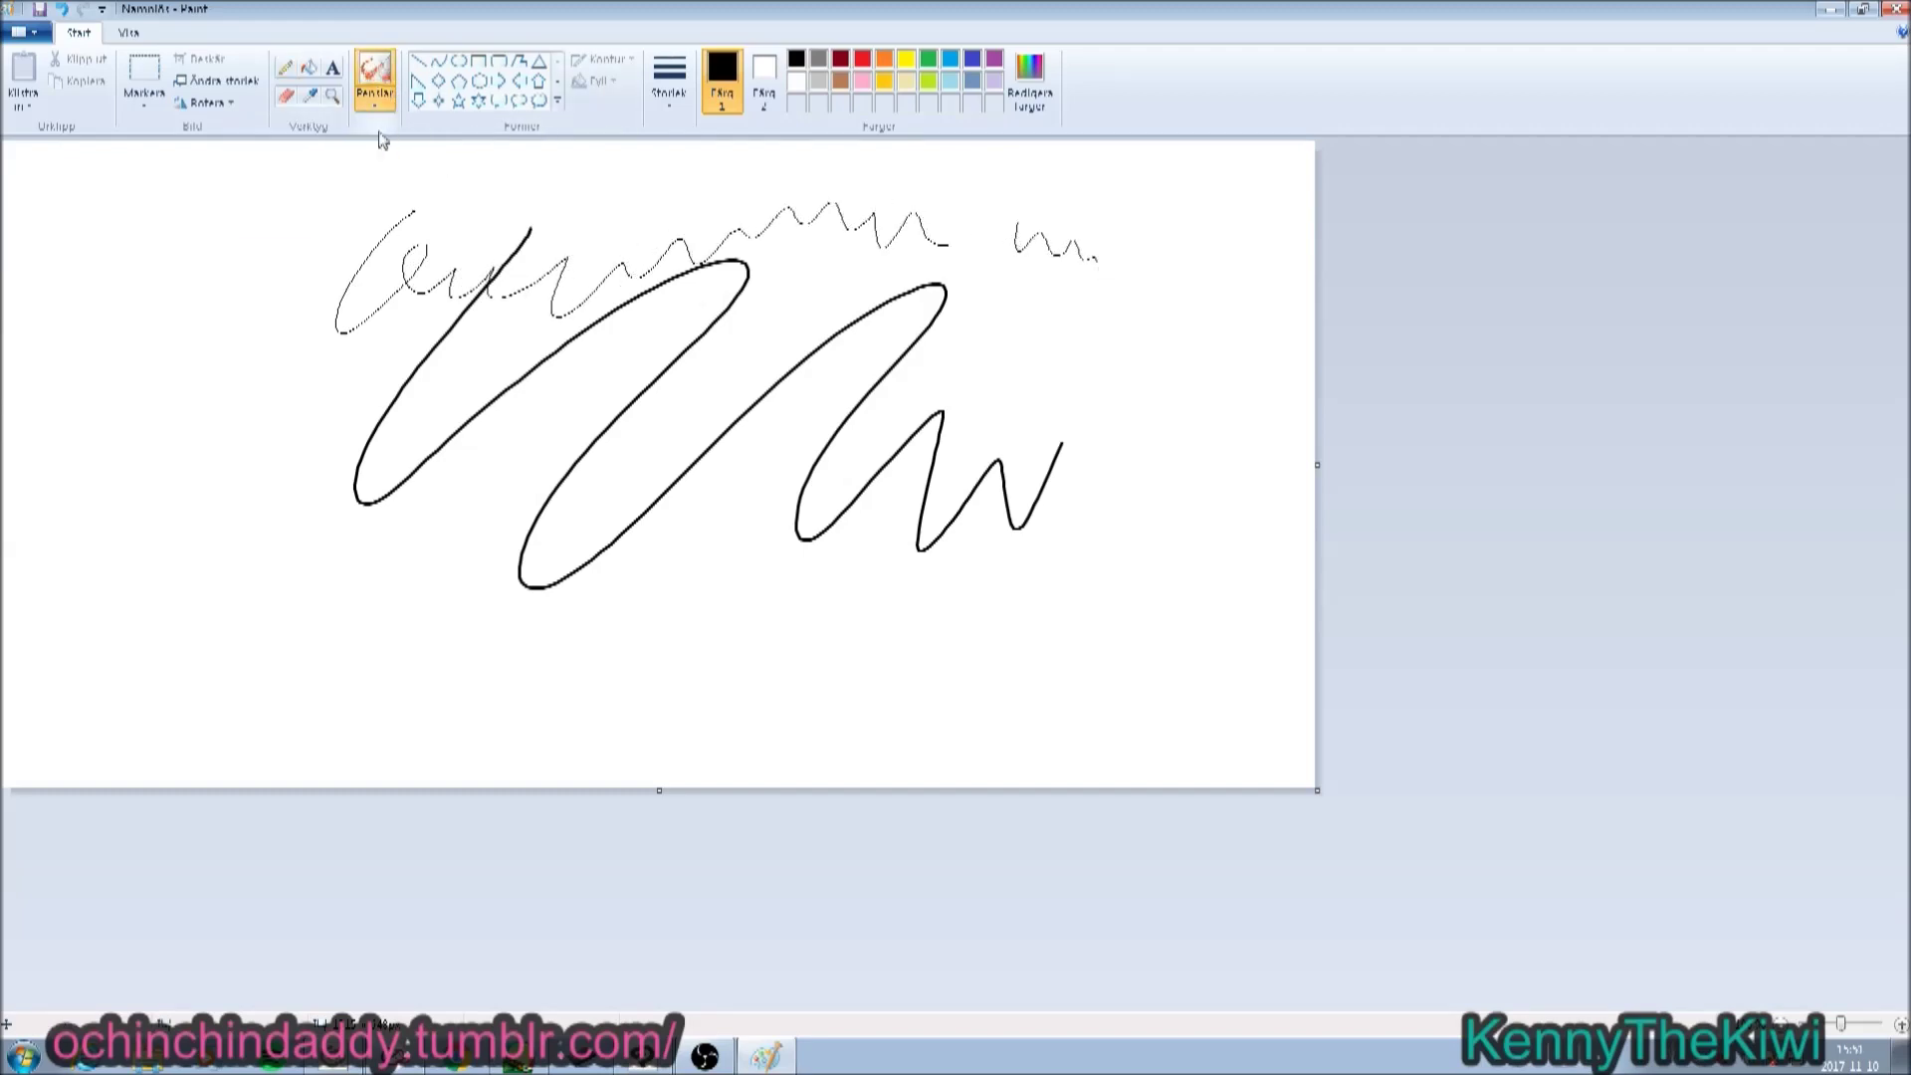
mouse_move(629, 488)
mouse_down()
mouse_move(701, 398)
mouse_move(776, 364)
mouse_up()
drag(671, 478, 777, 361)
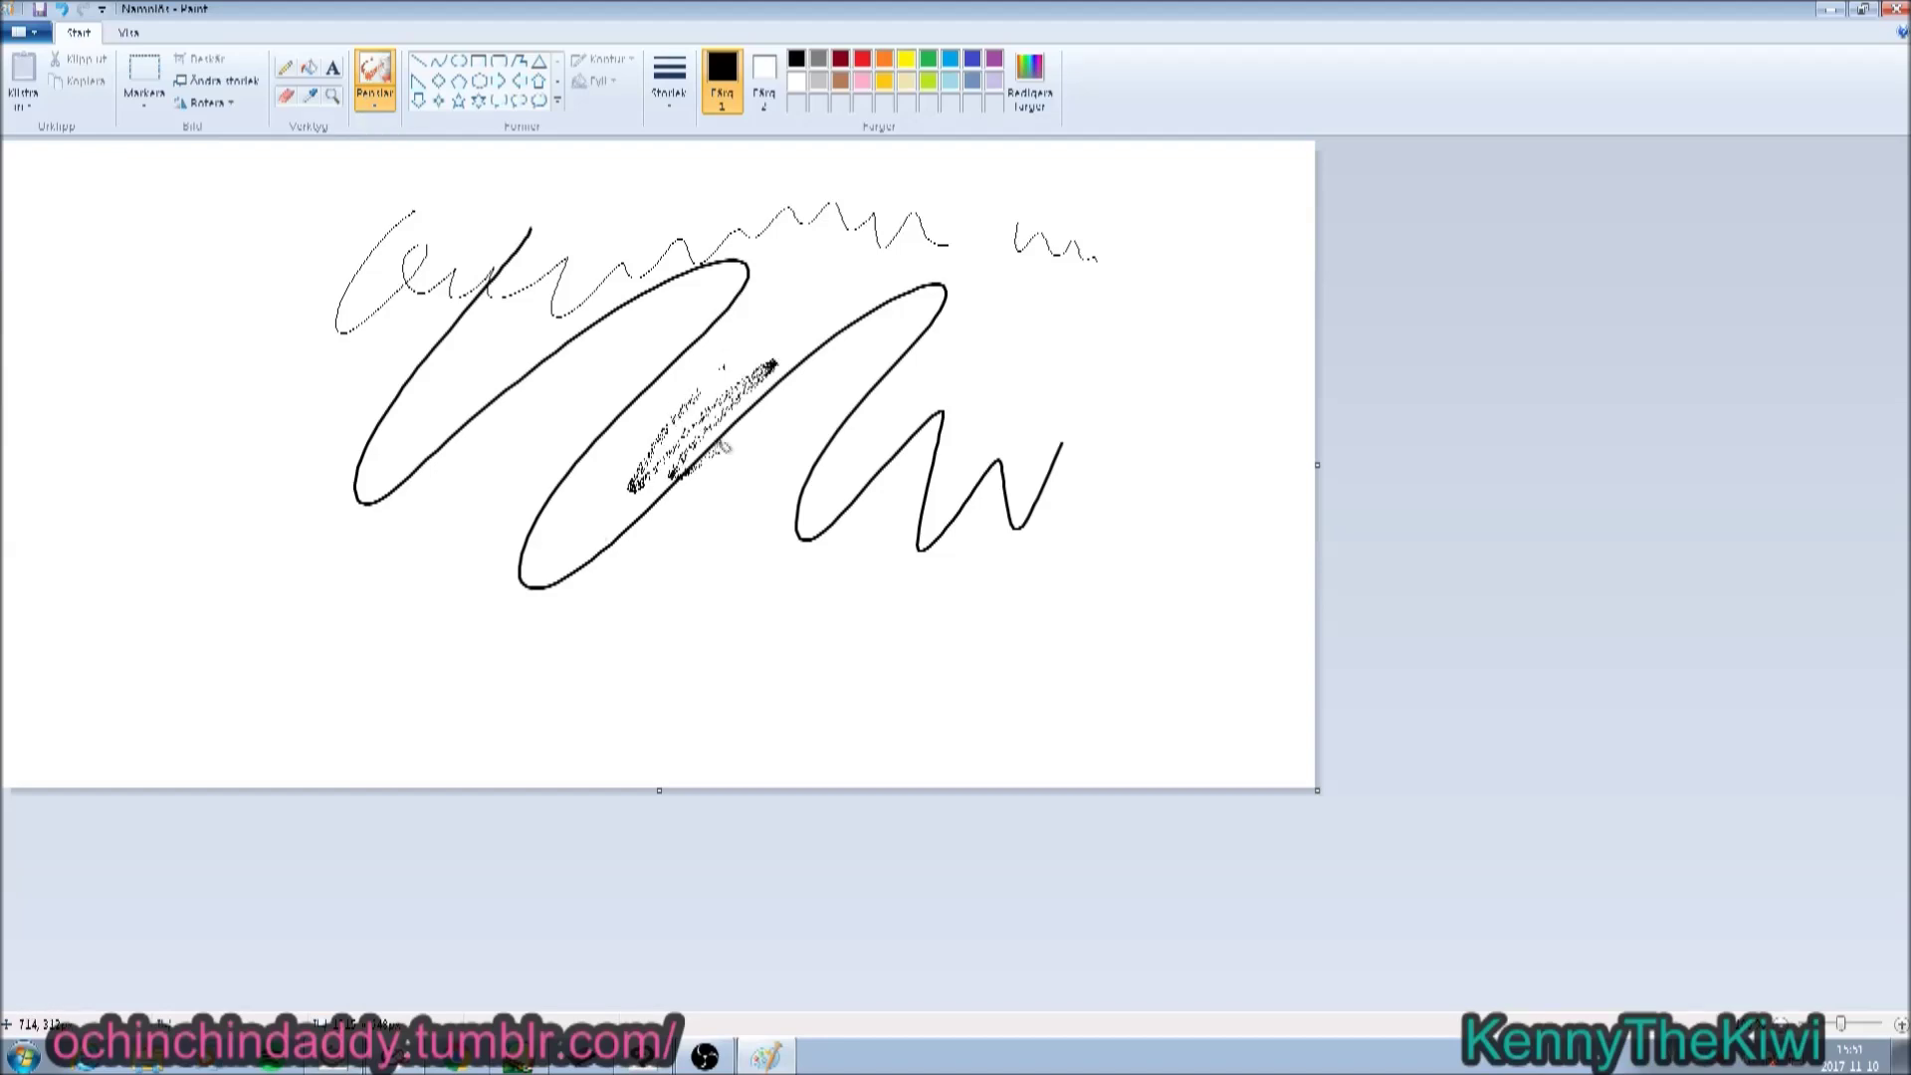
drag(762, 460, 881, 341)
mouse_move(832, 400)
mouse_down()
mouse_move(940, 332)
mouse_move(1010, 319)
mouse_move(1204, 403)
mouse_up()
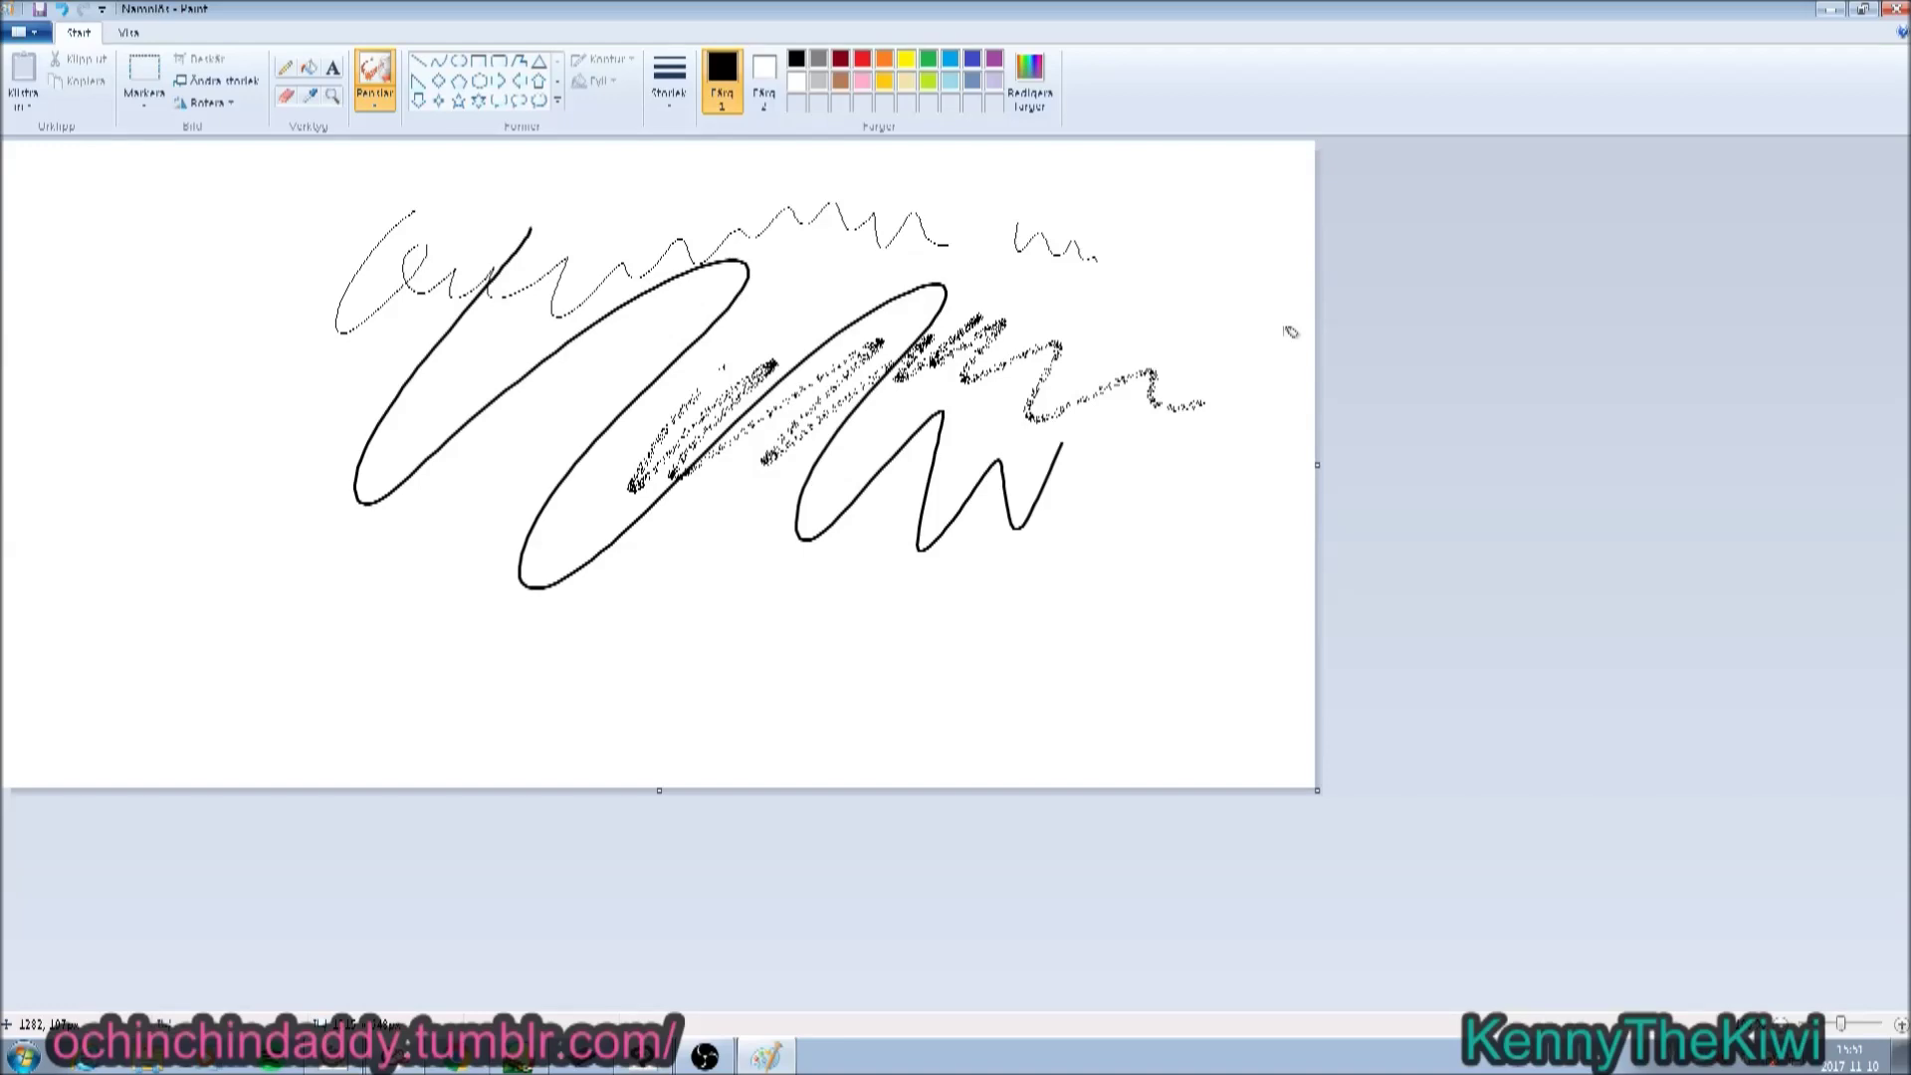
Spray dotted airbrush zigzags on the right and an oval at the left, then minimize Paint.
mouse_move(701, 545)
mouse_down()
mouse_move(597, 652)
mouse_move(688, 685)
mouse_move(853, 652)
mouse_move(948, 611)
mouse_move(941, 577)
mouse_move(998, 627)
mouse_move(1033, 609)
mouse_move(1109, 632)
mouse_move(1187, 554)
mouse_move(1134, 418)
mouse_move(1105, 553)
mouse_move(1293, 448)
mouse_move(1110, 732)
mouse_up()
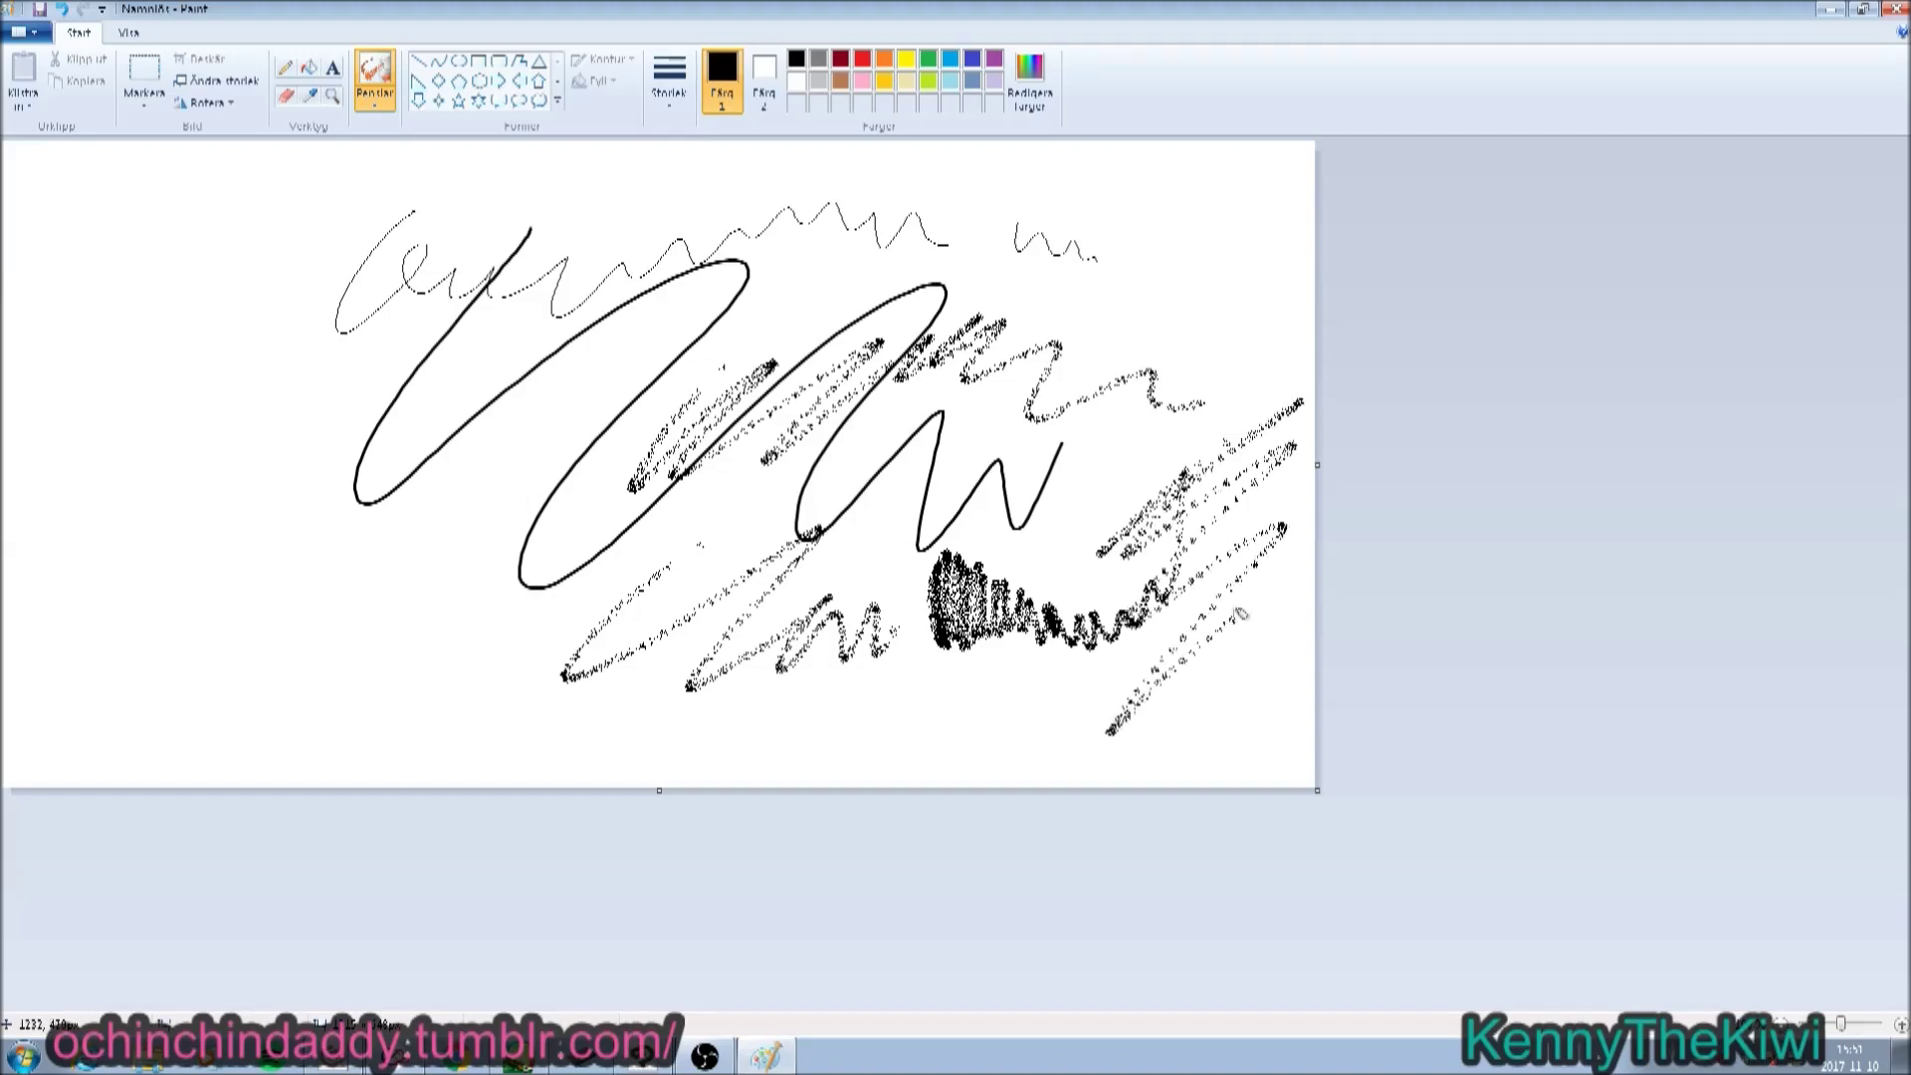
mouse_move(1229, 609)
mouse_down()
mouse_move(1206, 762)
mouse_move(1134, 359)
mouse_move(819, 639)
mouse_move(960, 558)
mouse_up()
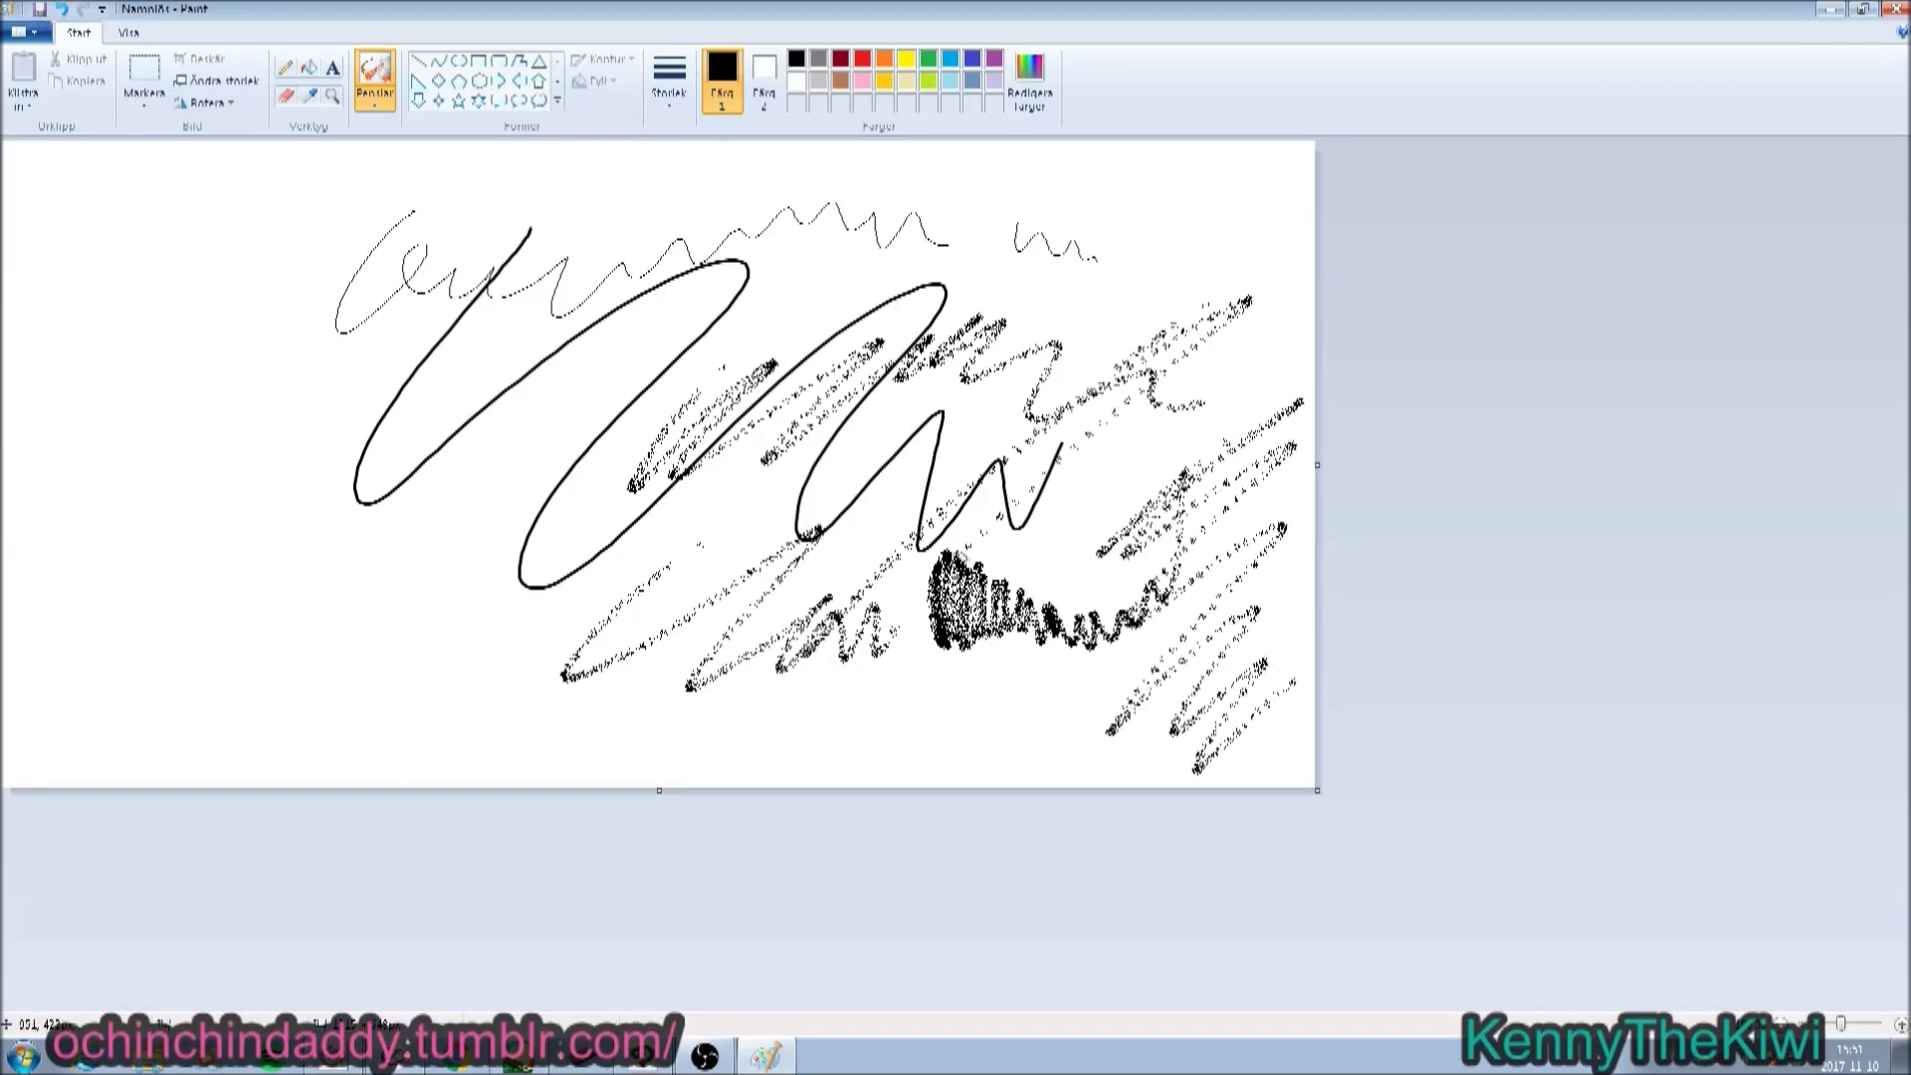
mouse_move(1060, 487)
mouse_down()
mouse_move(1118, 548)
mouse_move(1307, 310)
mouse_move(891, 423)
mouse_move(839, 478)
mouse_move(1131, 268)
mouse_move(814, 548)
mouse_move(1171, 283)
mouse_move(1015, 406)
mouse_move(927, 652)
mouse_up()
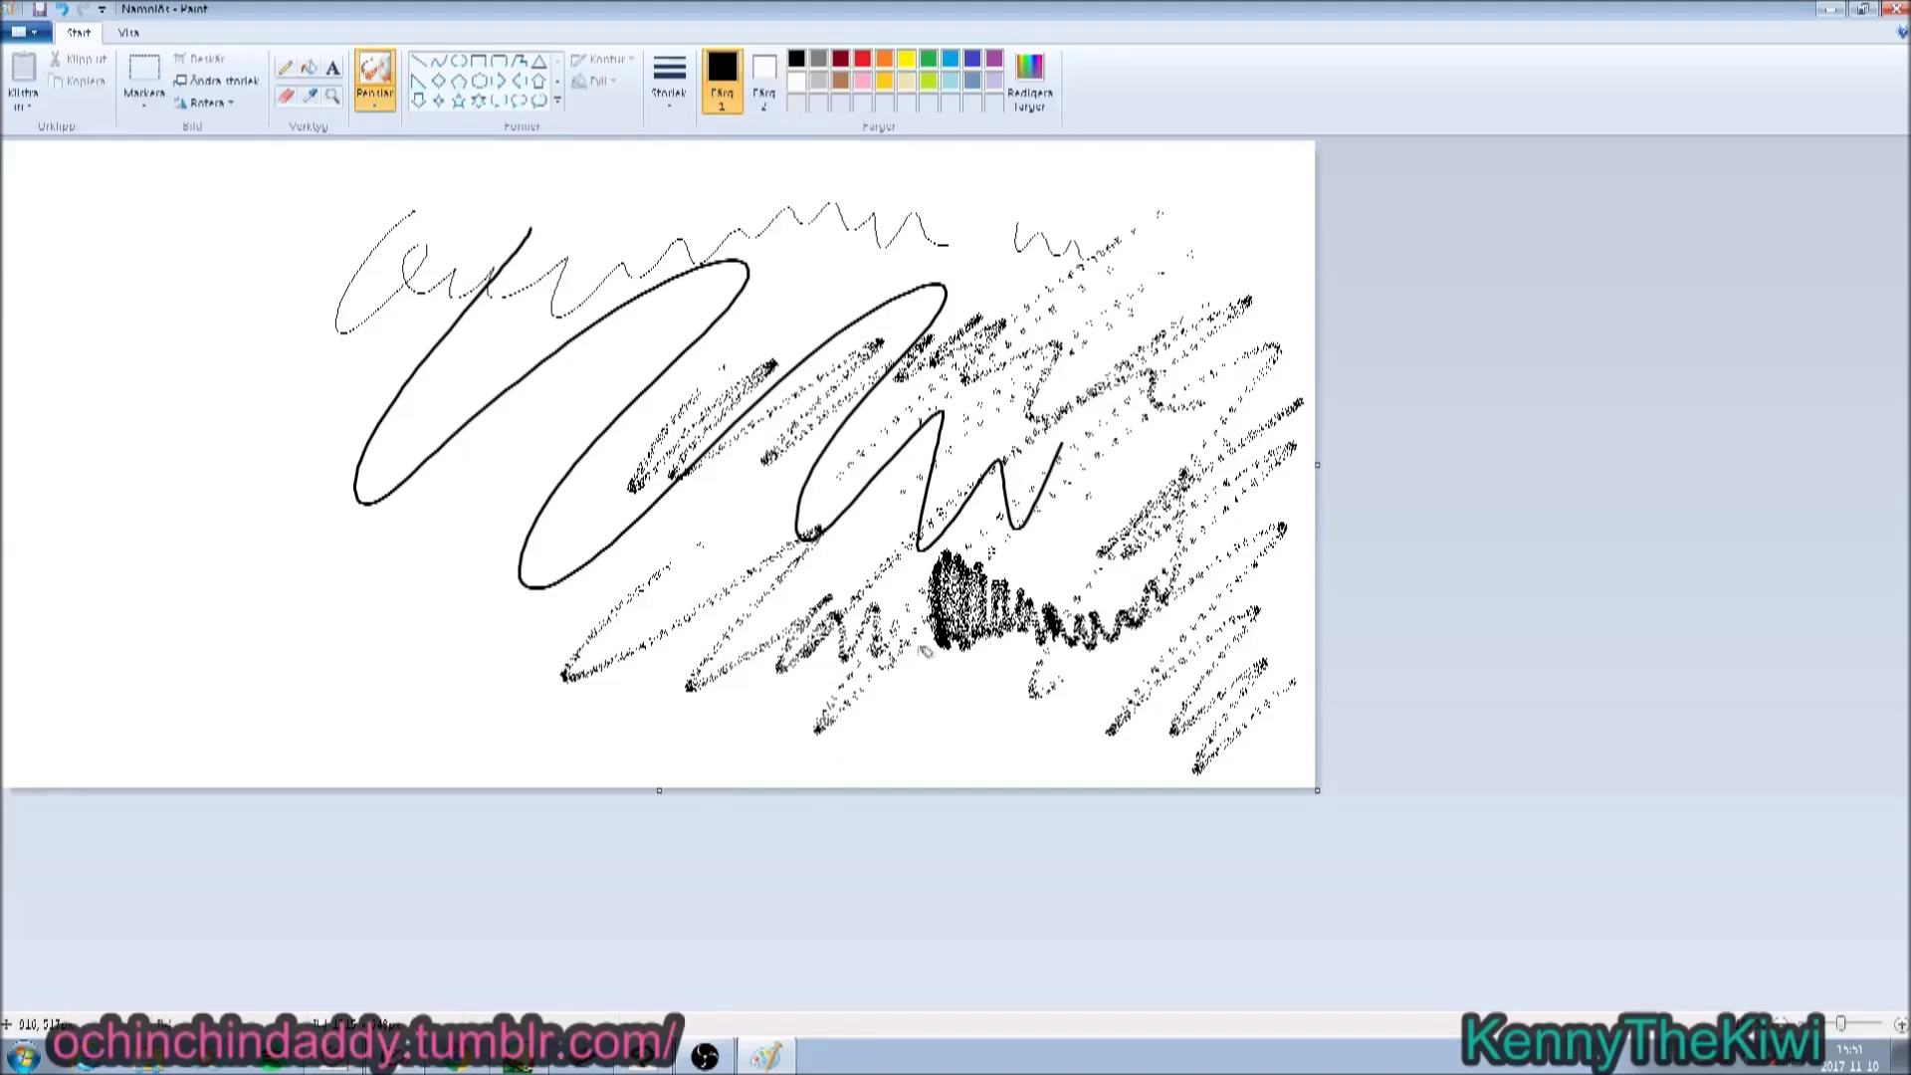
mouse_move(235, 358)
mouse_down()
mouse_move(144, 487)
mouse_move(265, 384)
mouse_move(140, 459)
mouse_move(277, 397)
mouse_move(142, 459)
mouse_move(262, 374)
mouse_move(217, 493)
mouse_move(253, 347)
mouse_move(283, 418)
mouse_up()
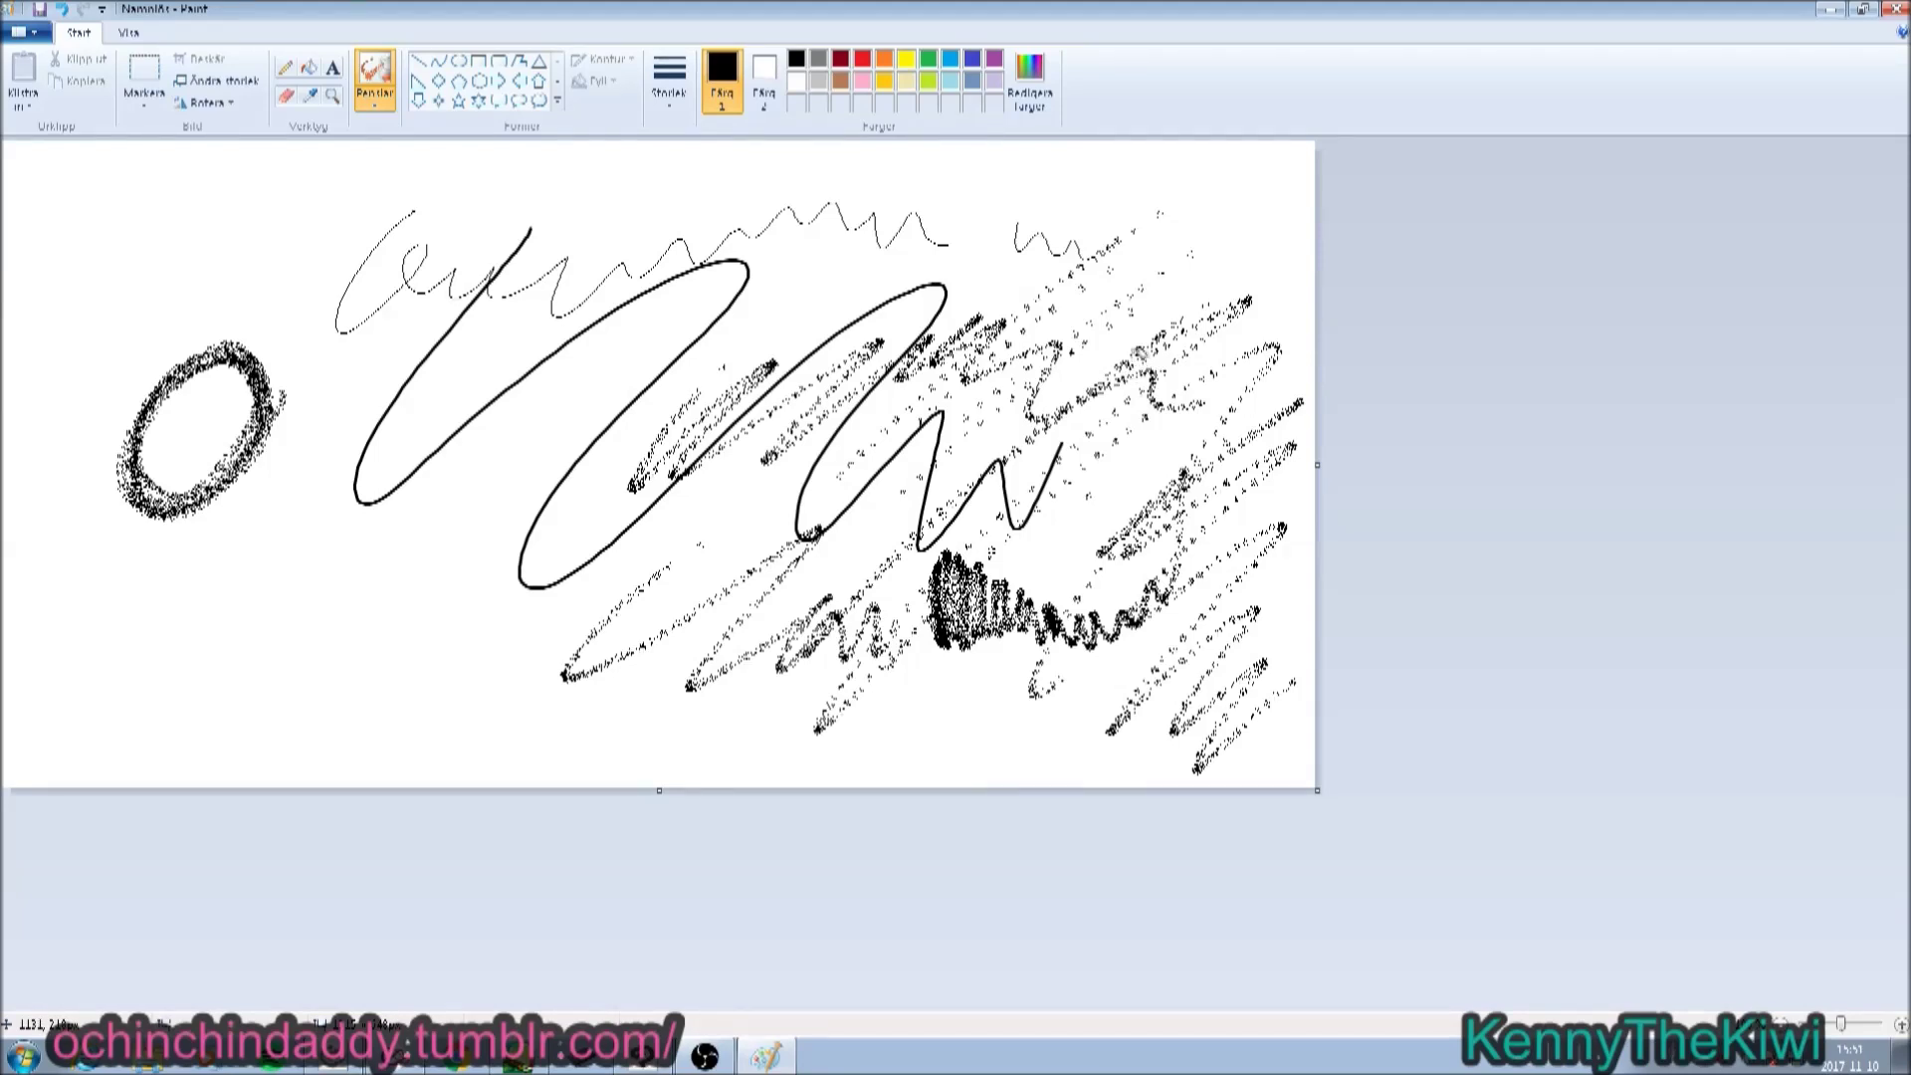
click(1830, 9)
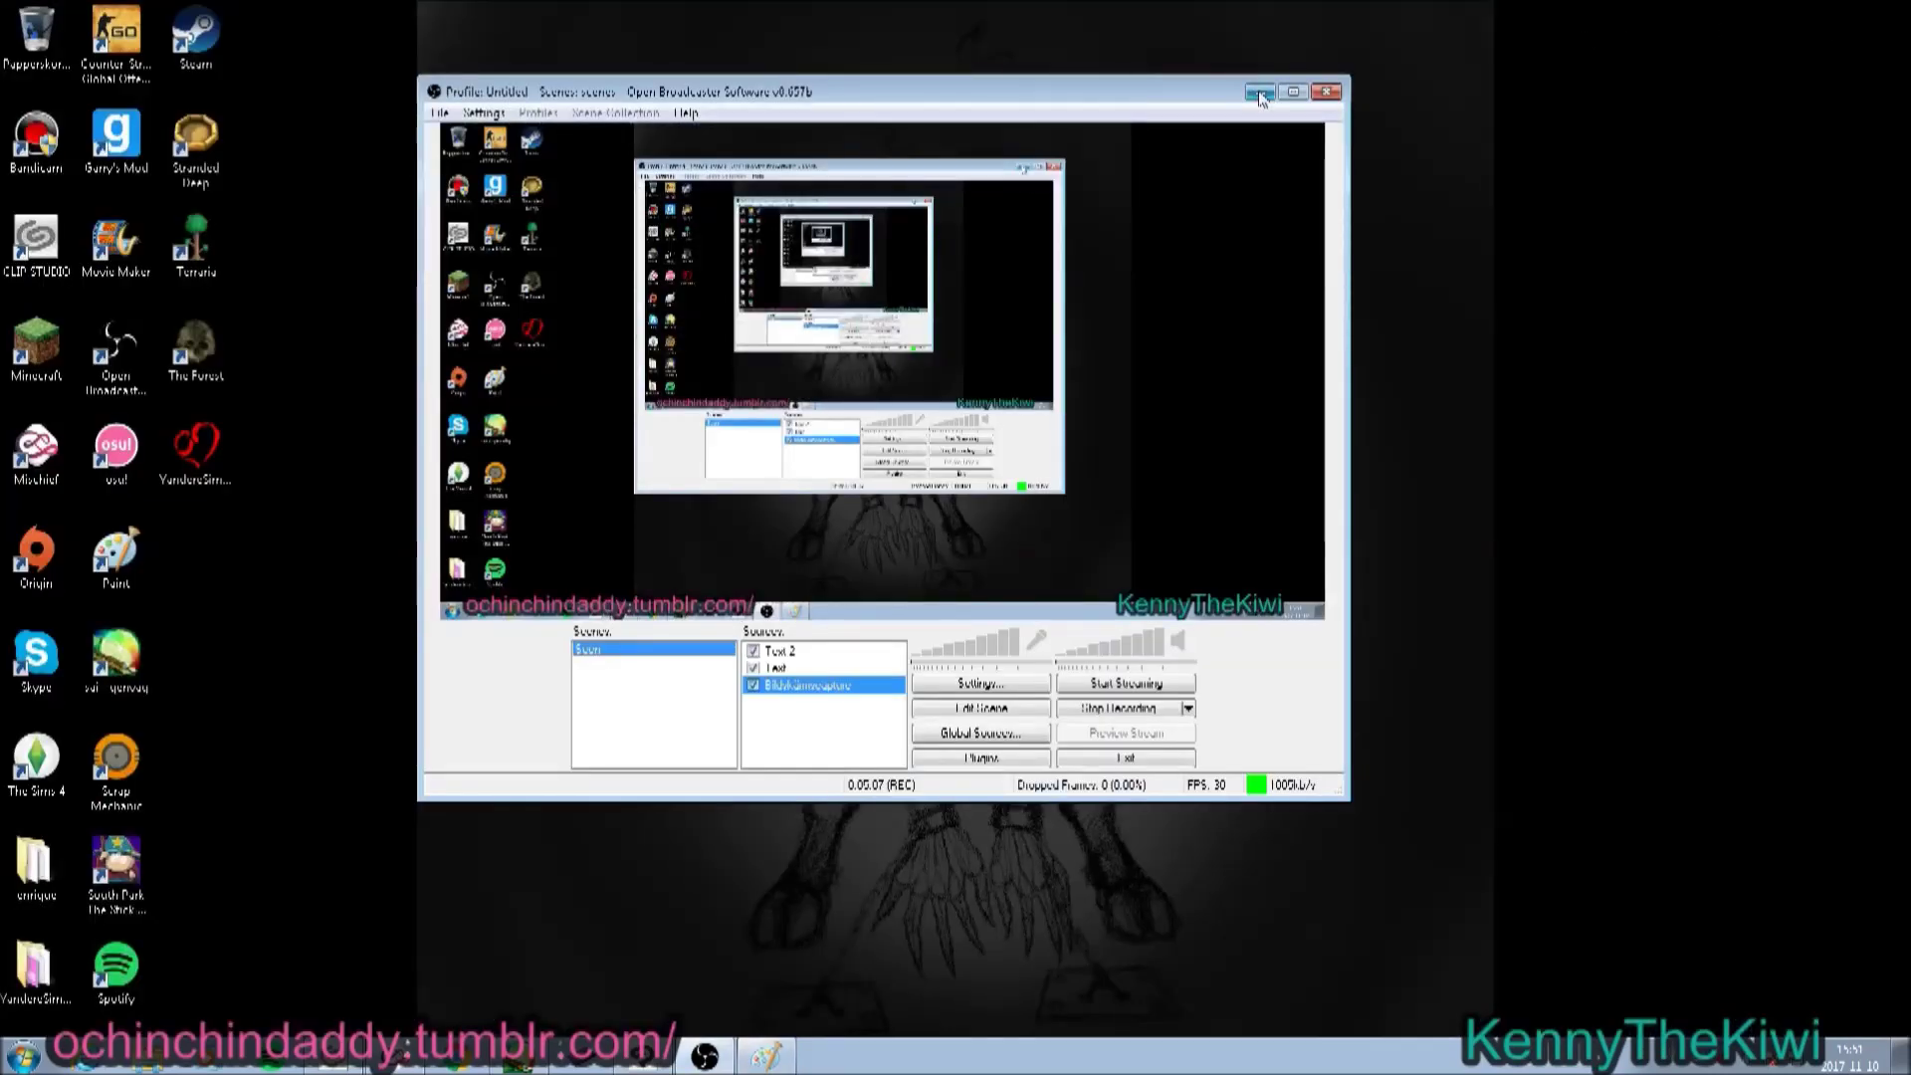
Minimize the OBS recorder window, leaving only the desktop wallpaper.
click(1259, 92)
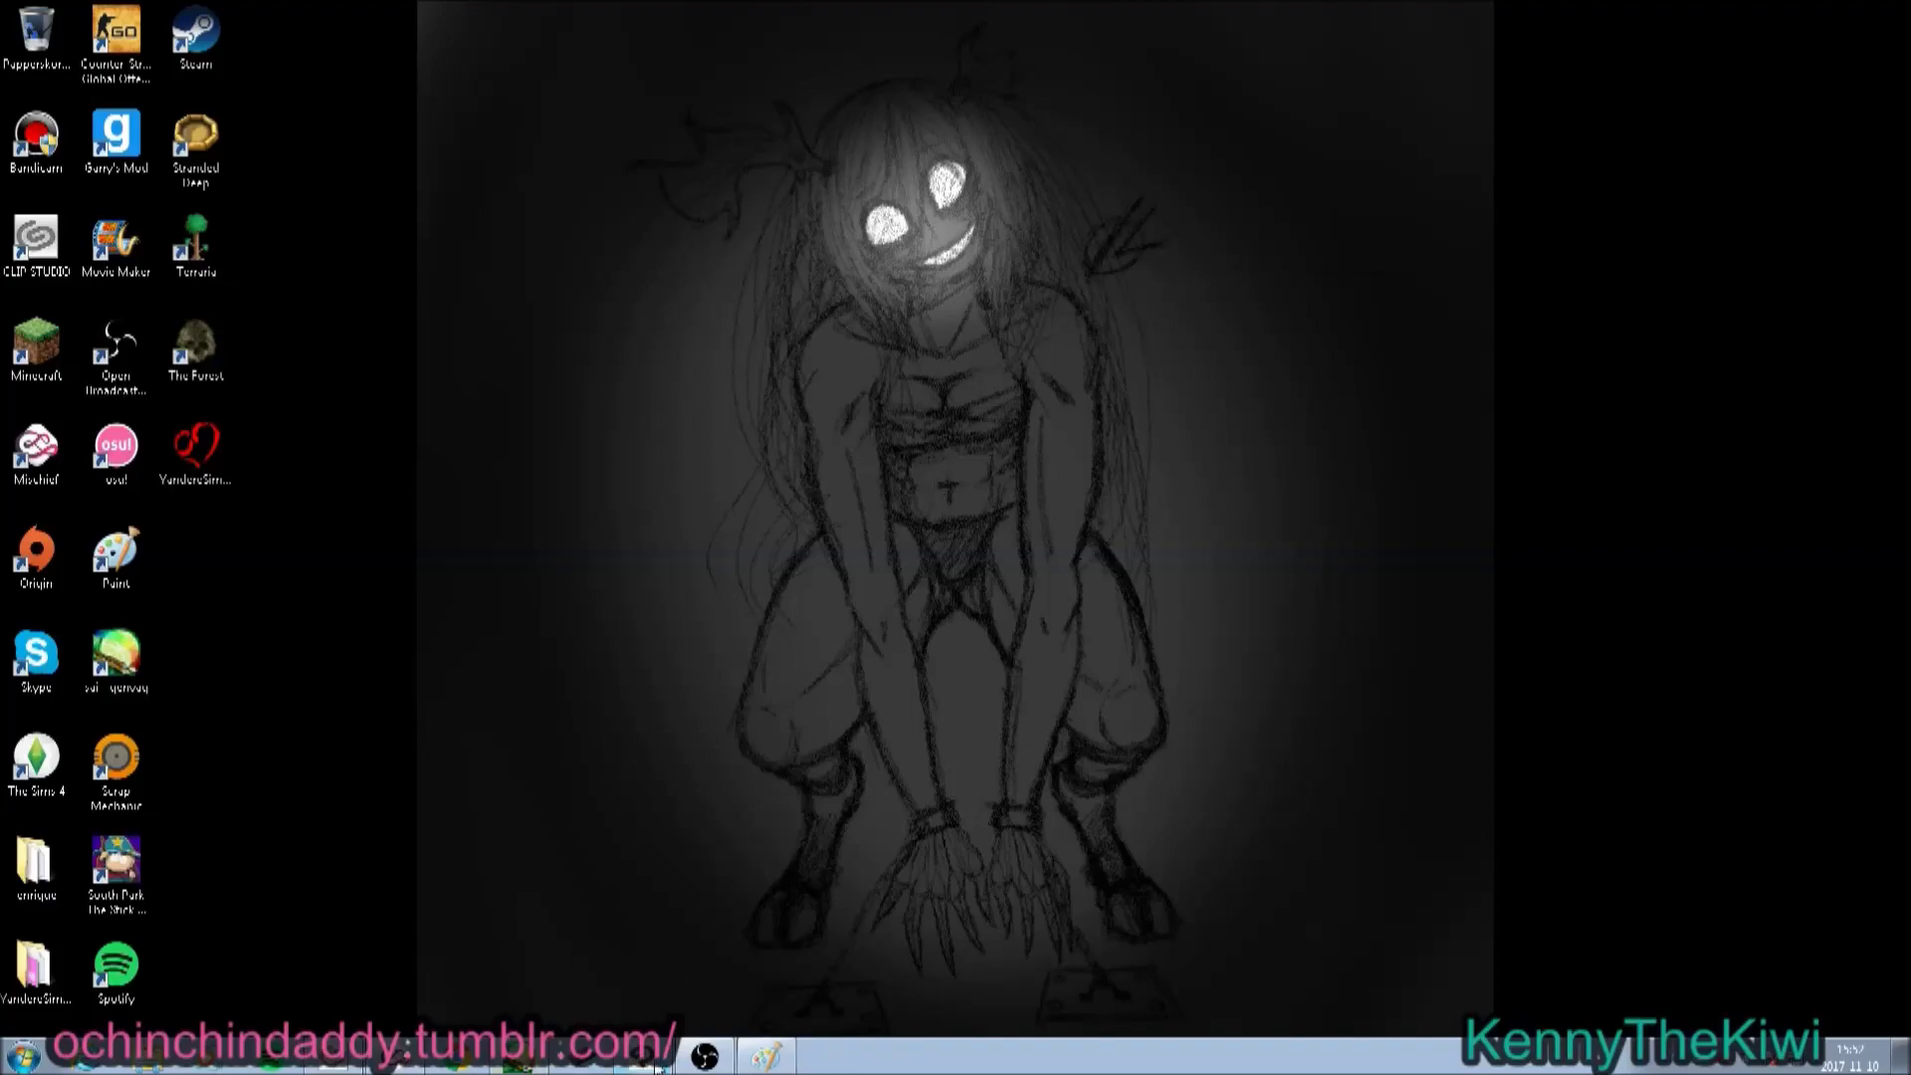
Back in Clip Studio Paint, paint a dark grey watercolor cloud across the canvas top.
click(642, 1065)
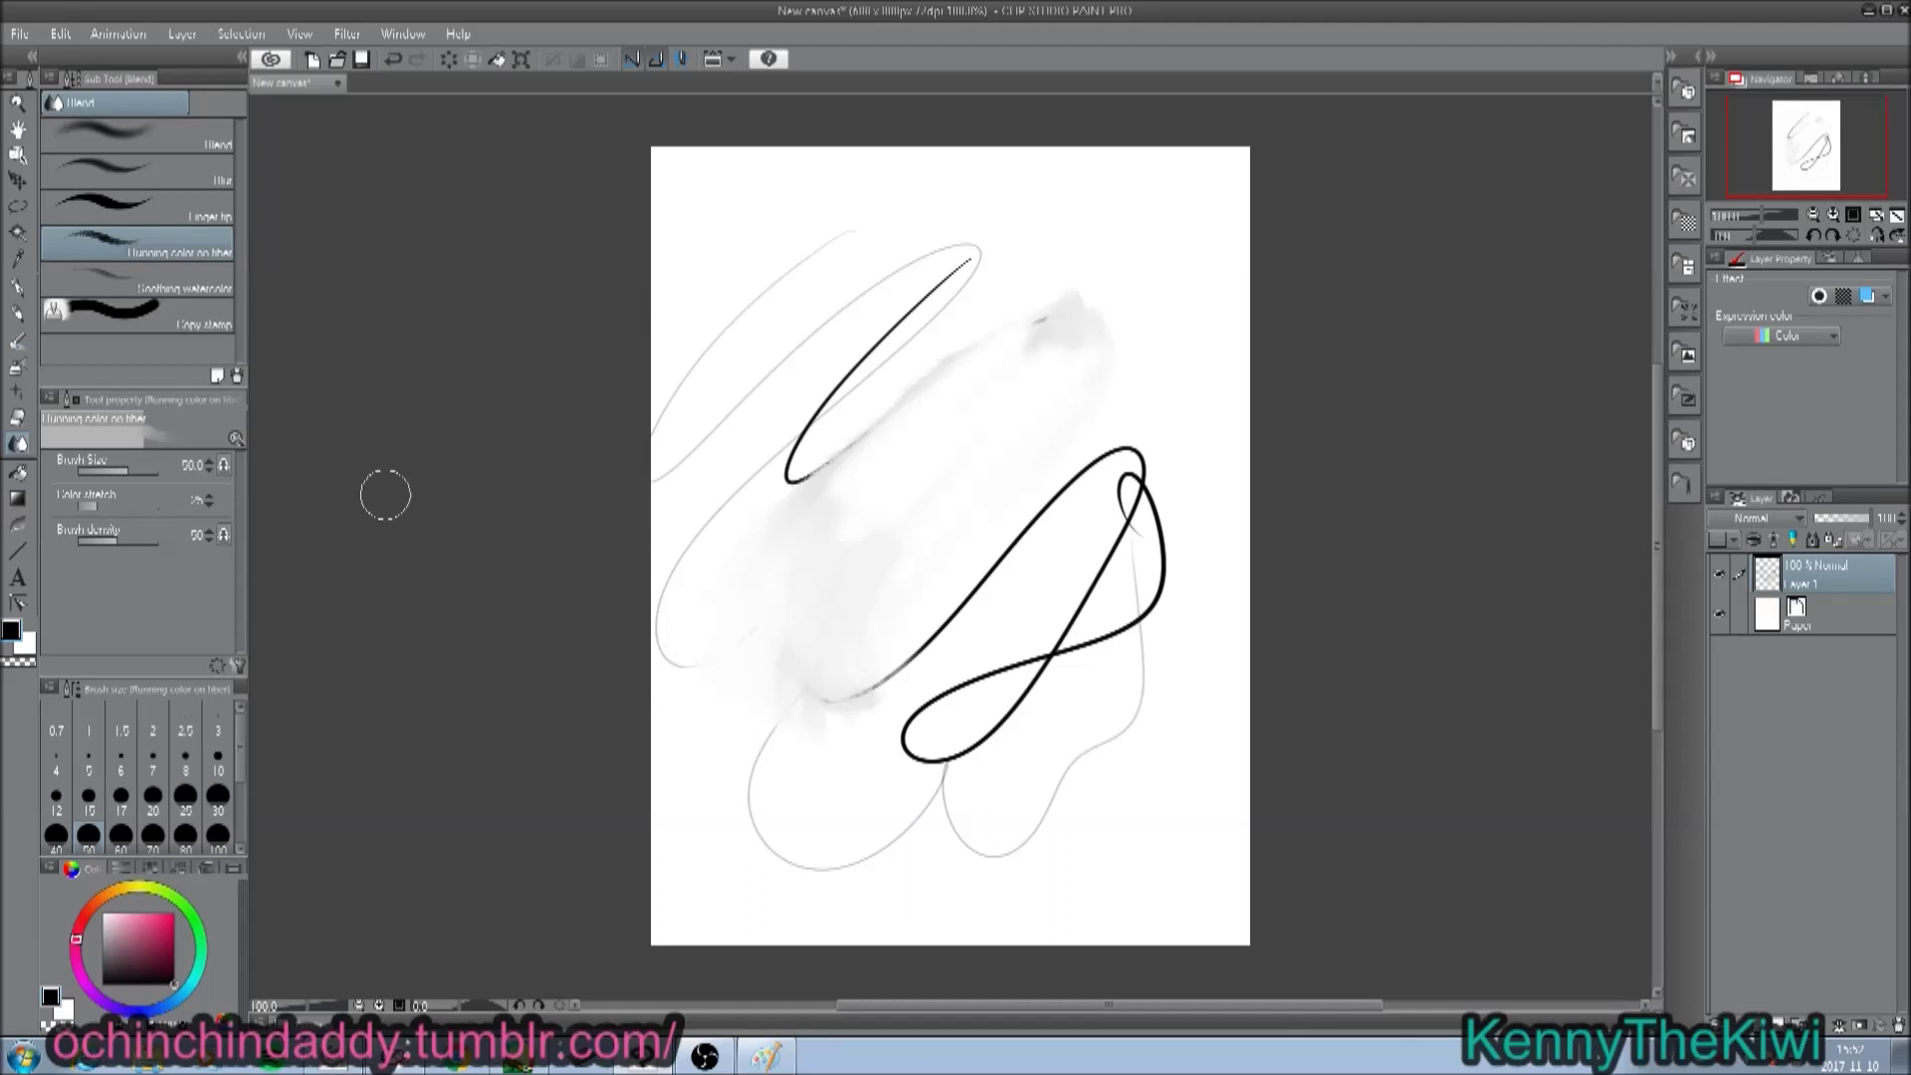
click(17, 341)
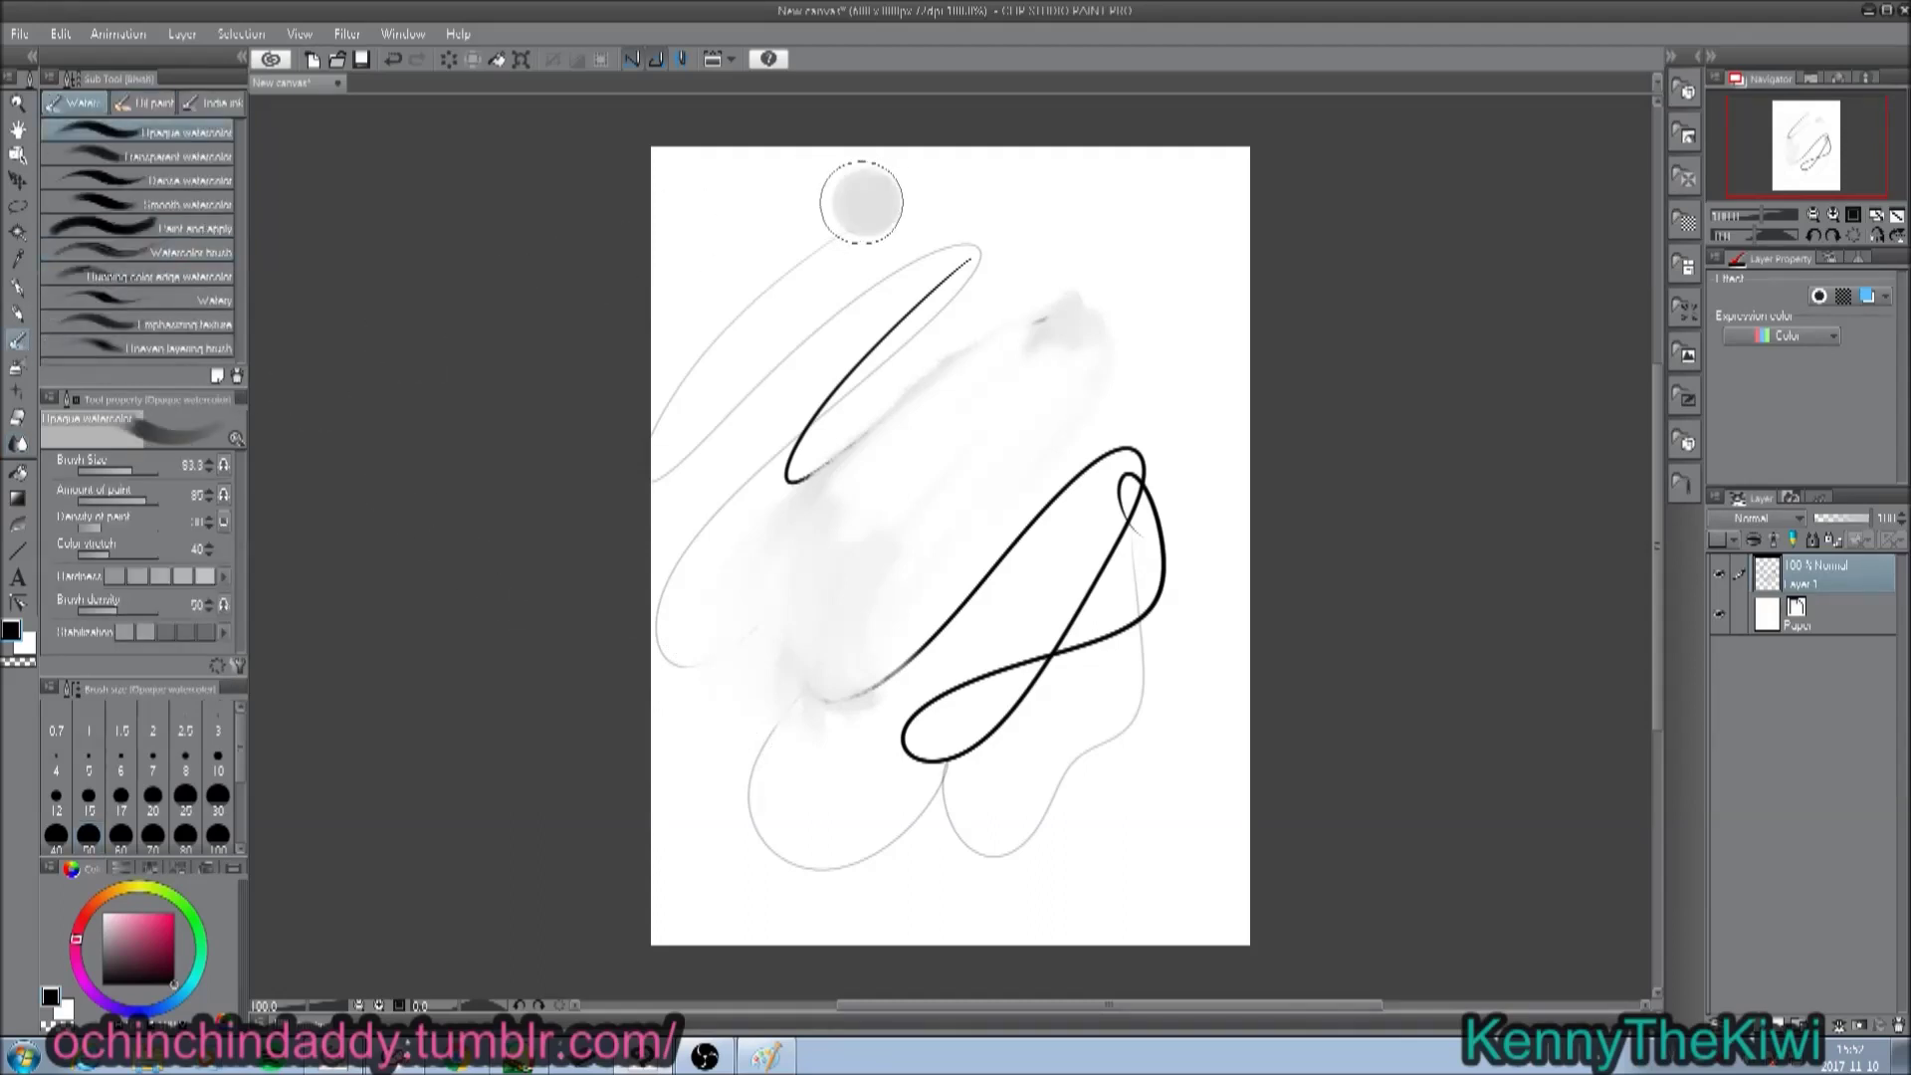
mouse_move(857, 200)
mouse_down()
mouse_move(1001, 202)
mouse_move(803, 426)
mouse_move(1016, 321)
mouse_move(1048, 360)
mouse_move(1083, 351)
mouse_move(1129, 387)
mouse_move(1128, 351)
mouse_move(989, 353)
mouse_move(988, 306)
mouse_move(961, 296)
mouse_move(917, 325)
mouse_move(852, 322)
mouse_move(840, 294)
mouse_move(785, 282)
mouse_move(799, 241)
mouse_move(671, 230)
mouse_move(736, 220)
mouse_move(934, 331)
mouse_move(1103, 291)
mouse_move(1179, 329)
mouse_move(990, 355)
mouse_move(932, 314)
mouse_move(831, 315)
mouse_move(778, 281)
mouse_move(744, 316)
mouse_move(766, 347)
mouse_move(881, 350)
mouse_move(963, 458)
mouse_move(1105, 459)
mouse_move(1095, 423)
mouse_move(1122, 421)
mouse_move(1031, 371)
mouse_move(840, 383)
mouse_move(824, 320)
mouse_move(738, 266)
mouse_move(844, 215)
mouse_move(889, 237)
mouse_move(940, 218)
mouse_move(830, 241)
mouse_move(788, 278)
mouse_move(739, 217)
mouse_move(955, 220)
mouse_move(1091, 171)
mouse_move(835, 295)
mouse_move(867, 238)
mouse_move(815, 240)
mouse_move(971, 256)
mouse_move(948, 259)
mouse_move(919, 255)
mouse_move(1044, 238)
mouse_move(1035, 214)
mouse_move(1036, 238)
mouse_move(997, 258)
mouse_move(1031, 236)
mouse_move(1002, 248)
mouse_move(939, 188)
mouse_move(883, 213)
mouse_move(883, 299)
mouse_move(1036, 299)
mouse_move(1078, 375)
mouse_move(1058, 262)
mouse_move(1129, 221)
mouse_move(1073, 279)
mouse_up()
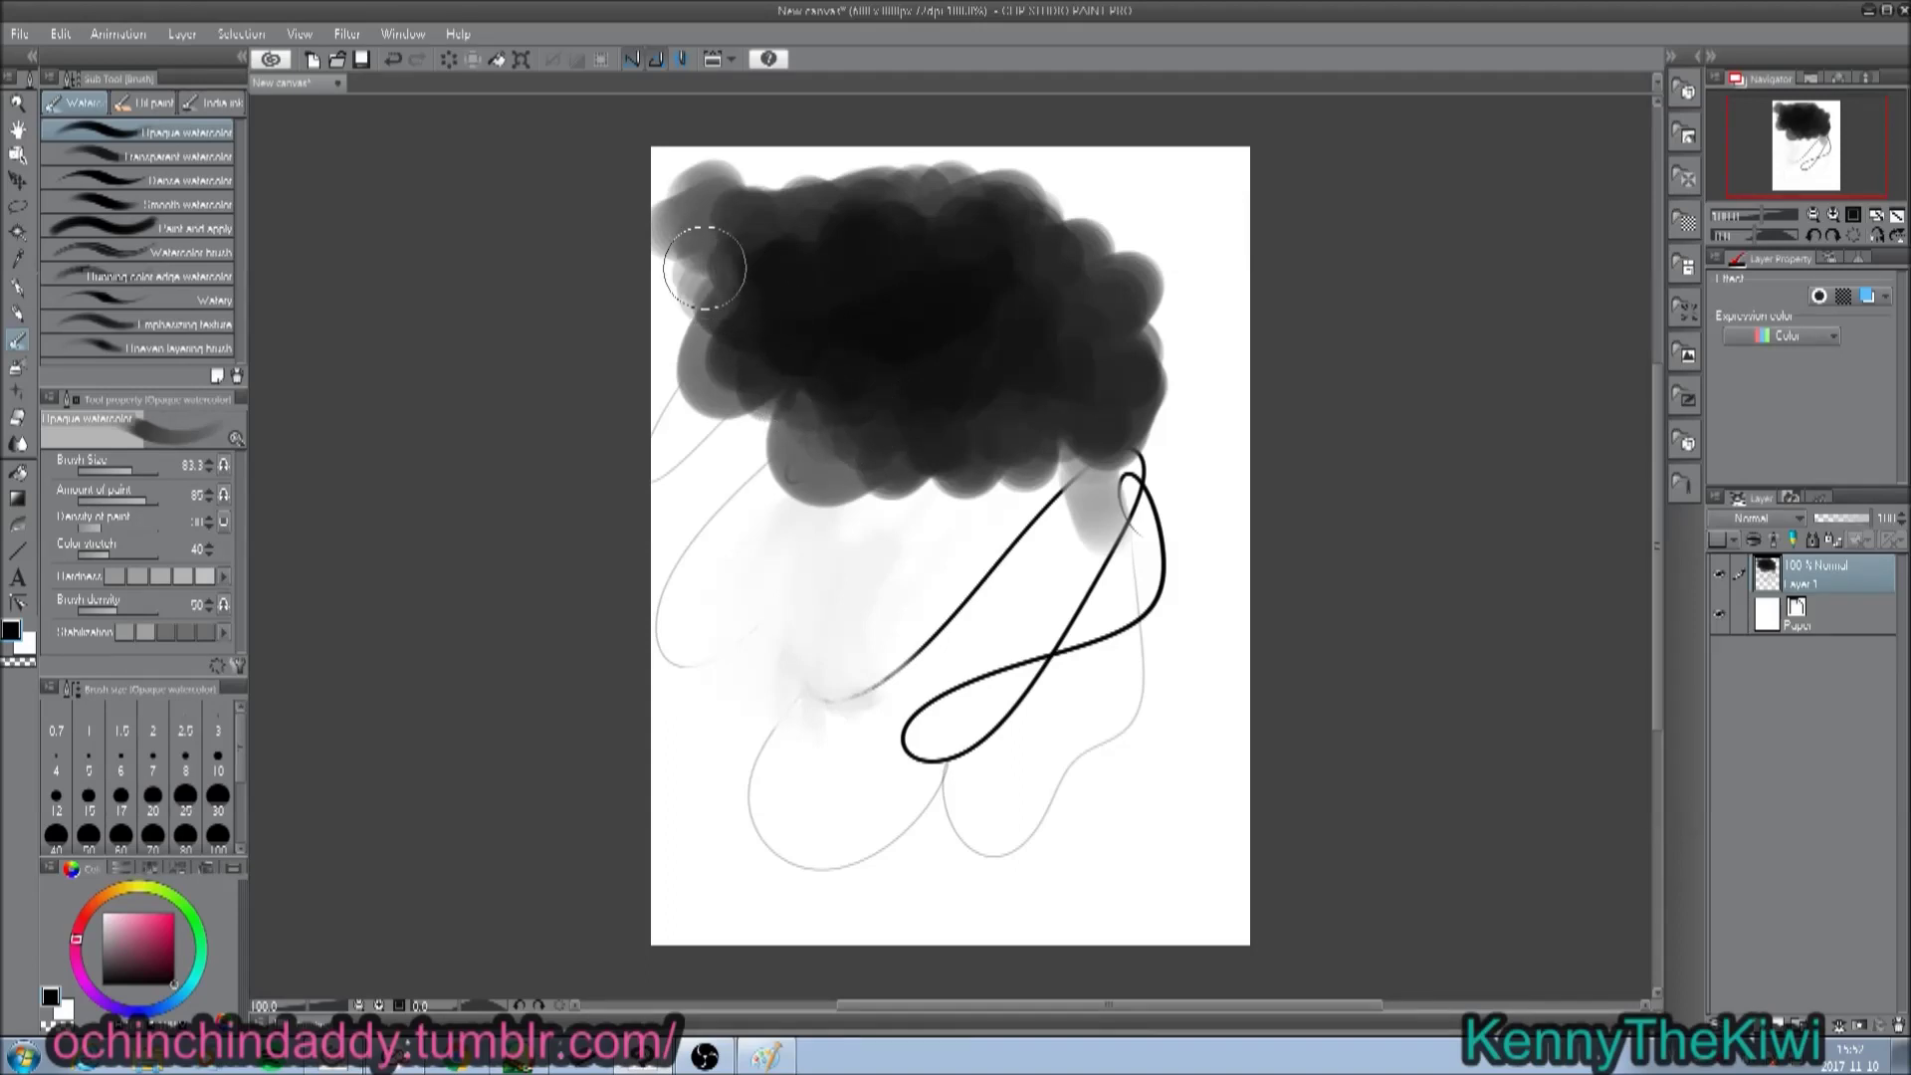
mouse_move(693, 266)
mouse_down()
mouse_move(757, 386)
mouse_move(1109, 382)
mouse_move(1058, 431)
mouse_move(855, 416)
mouse_up()
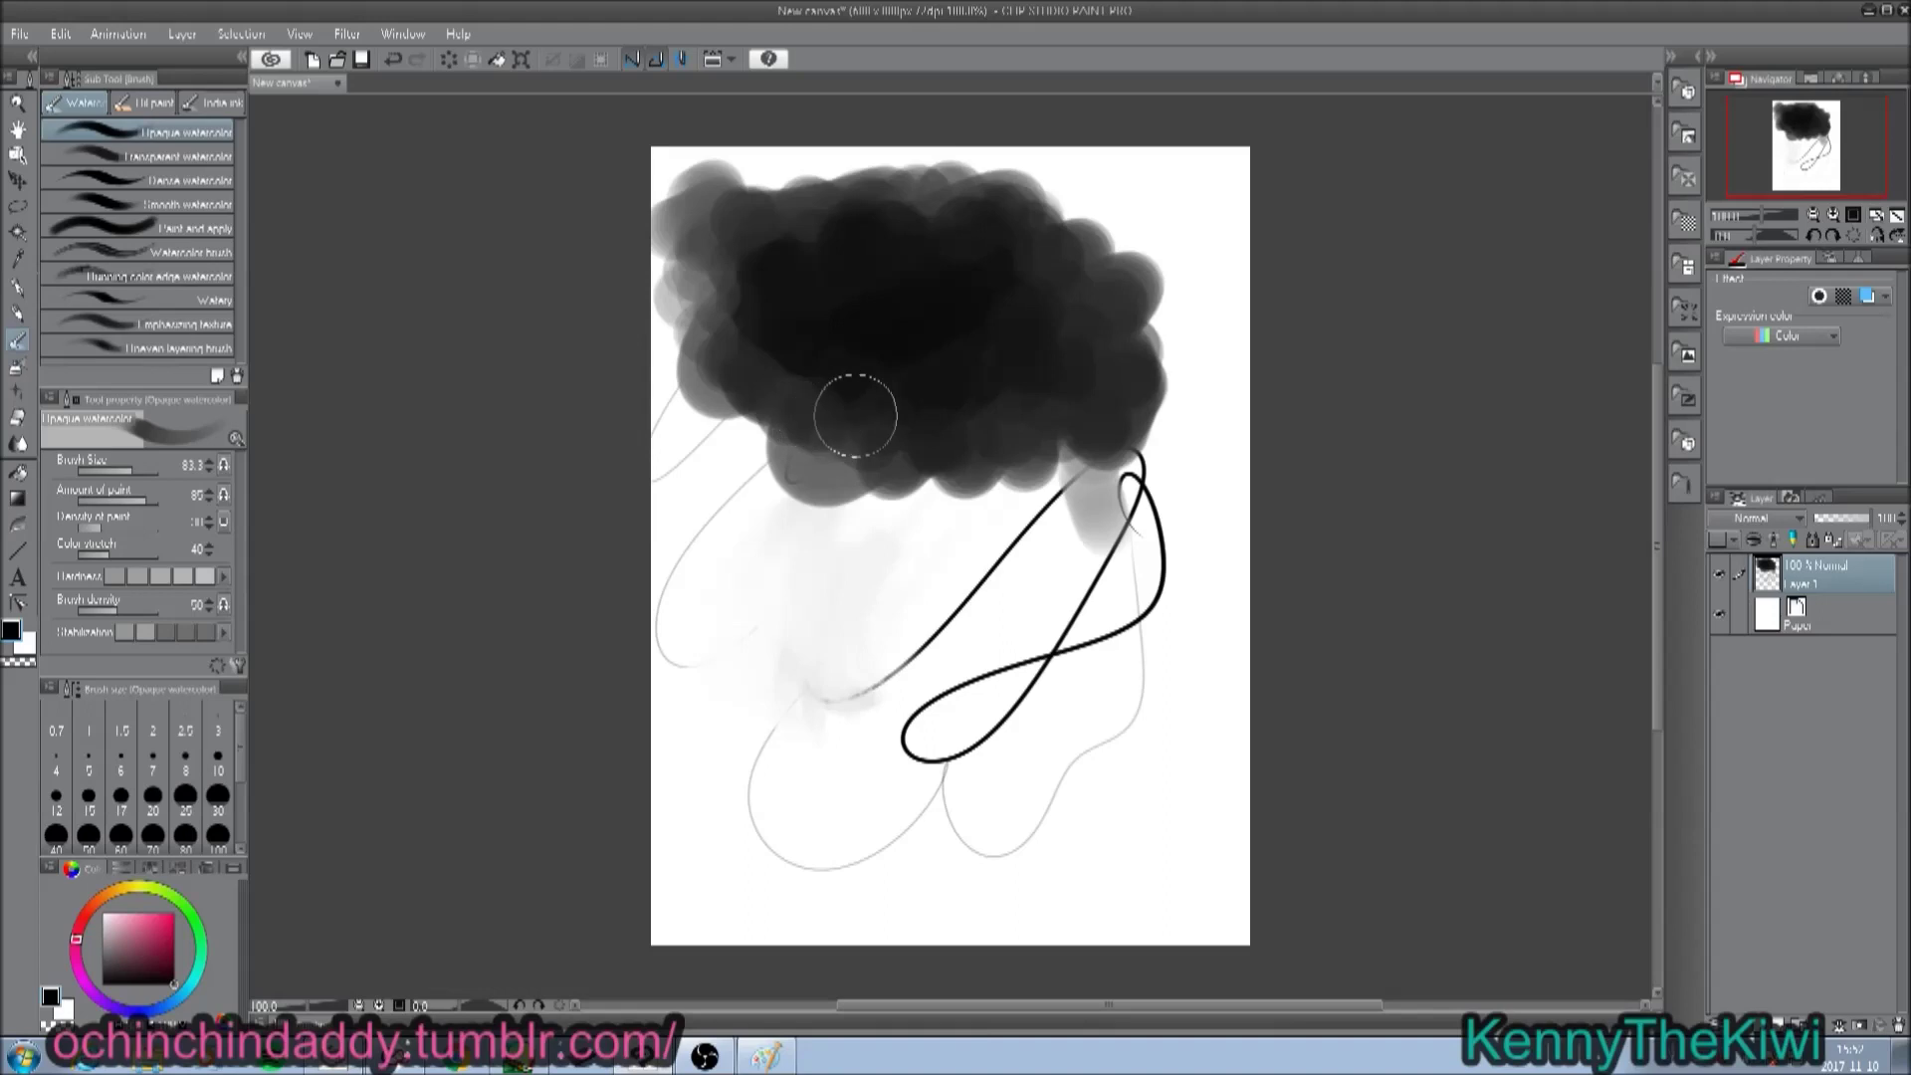
click(19, 312)
Switch to the Darker pencil in white and undo a false-start letter T.
click(218, 130)
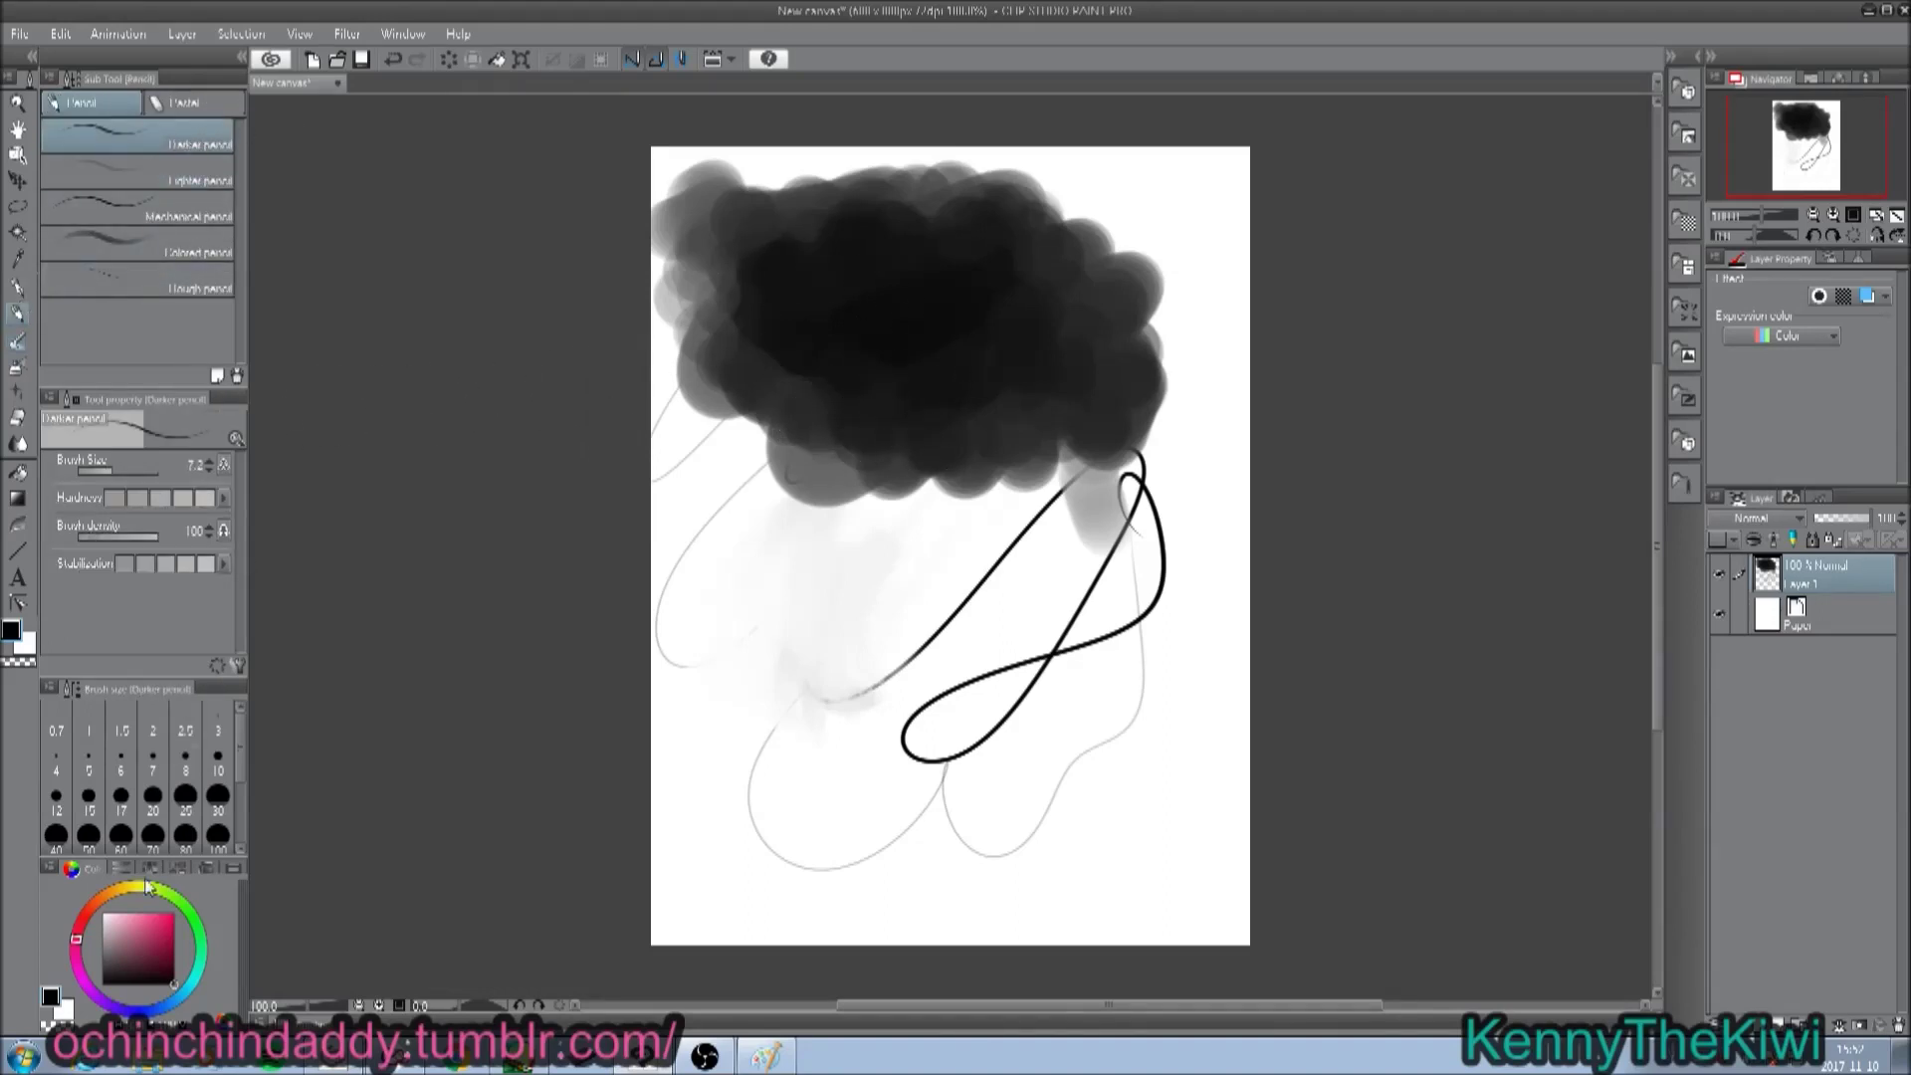
click(103, 909)
drag(781, 253, 783, 296)
drag(767, 261, 794, 255)
key(ctrl+z)
key(ctrl+z)
Hand-write 'A talk with the' in white across the dark cloud.
drag(748, 276, 836, 255)
drag(842, 261, 872, 269)
mouse_move(884, 225)
mouse_down()
mouse_move(881, 270)
mouse_move(940, 264)
mouse_up()
drag(741, 298, 804, 334)
mouse_move(797, 298)
mouse_down()
mouse_move(823, 266)
mouse_move(849, 337)
mouse_up()
mouse_move(900, 276)
mouse_down()
mouse_move(898, 331)
mouse_move(920, 296)
mouse_up()
drag(916, 282, 947, 328)
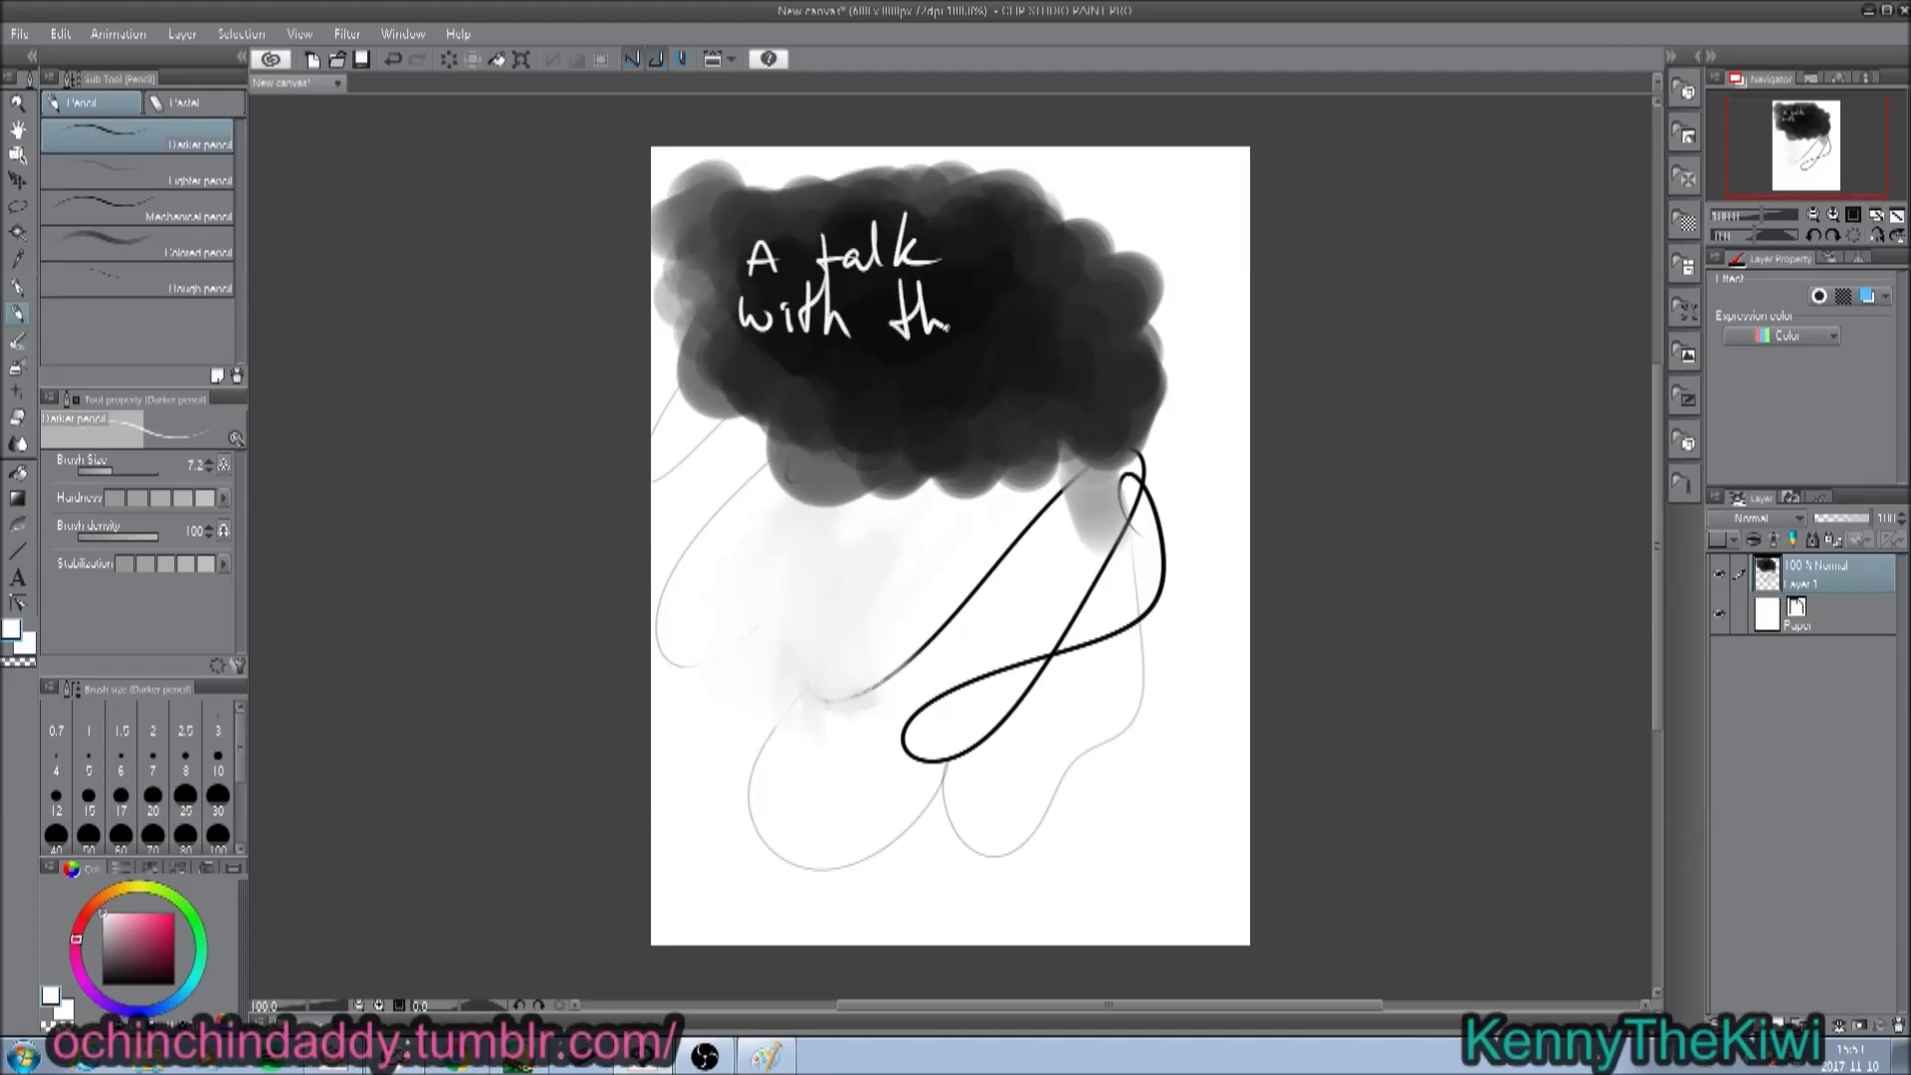
Write the word 'Kiwi' in white beneath the other words.
drag(827, 360, 829, 412)
mouse_move(856, 356)
mouse_down()
mouse_move(834, 390)
mouse_move(876, 406)
mouse_up()
mouse_move(882, 381)
mouse_down()
mouse_move(884, 408)
mouse_move(943, 372)
mouse_up()
drag(967, 379, 971, 391)
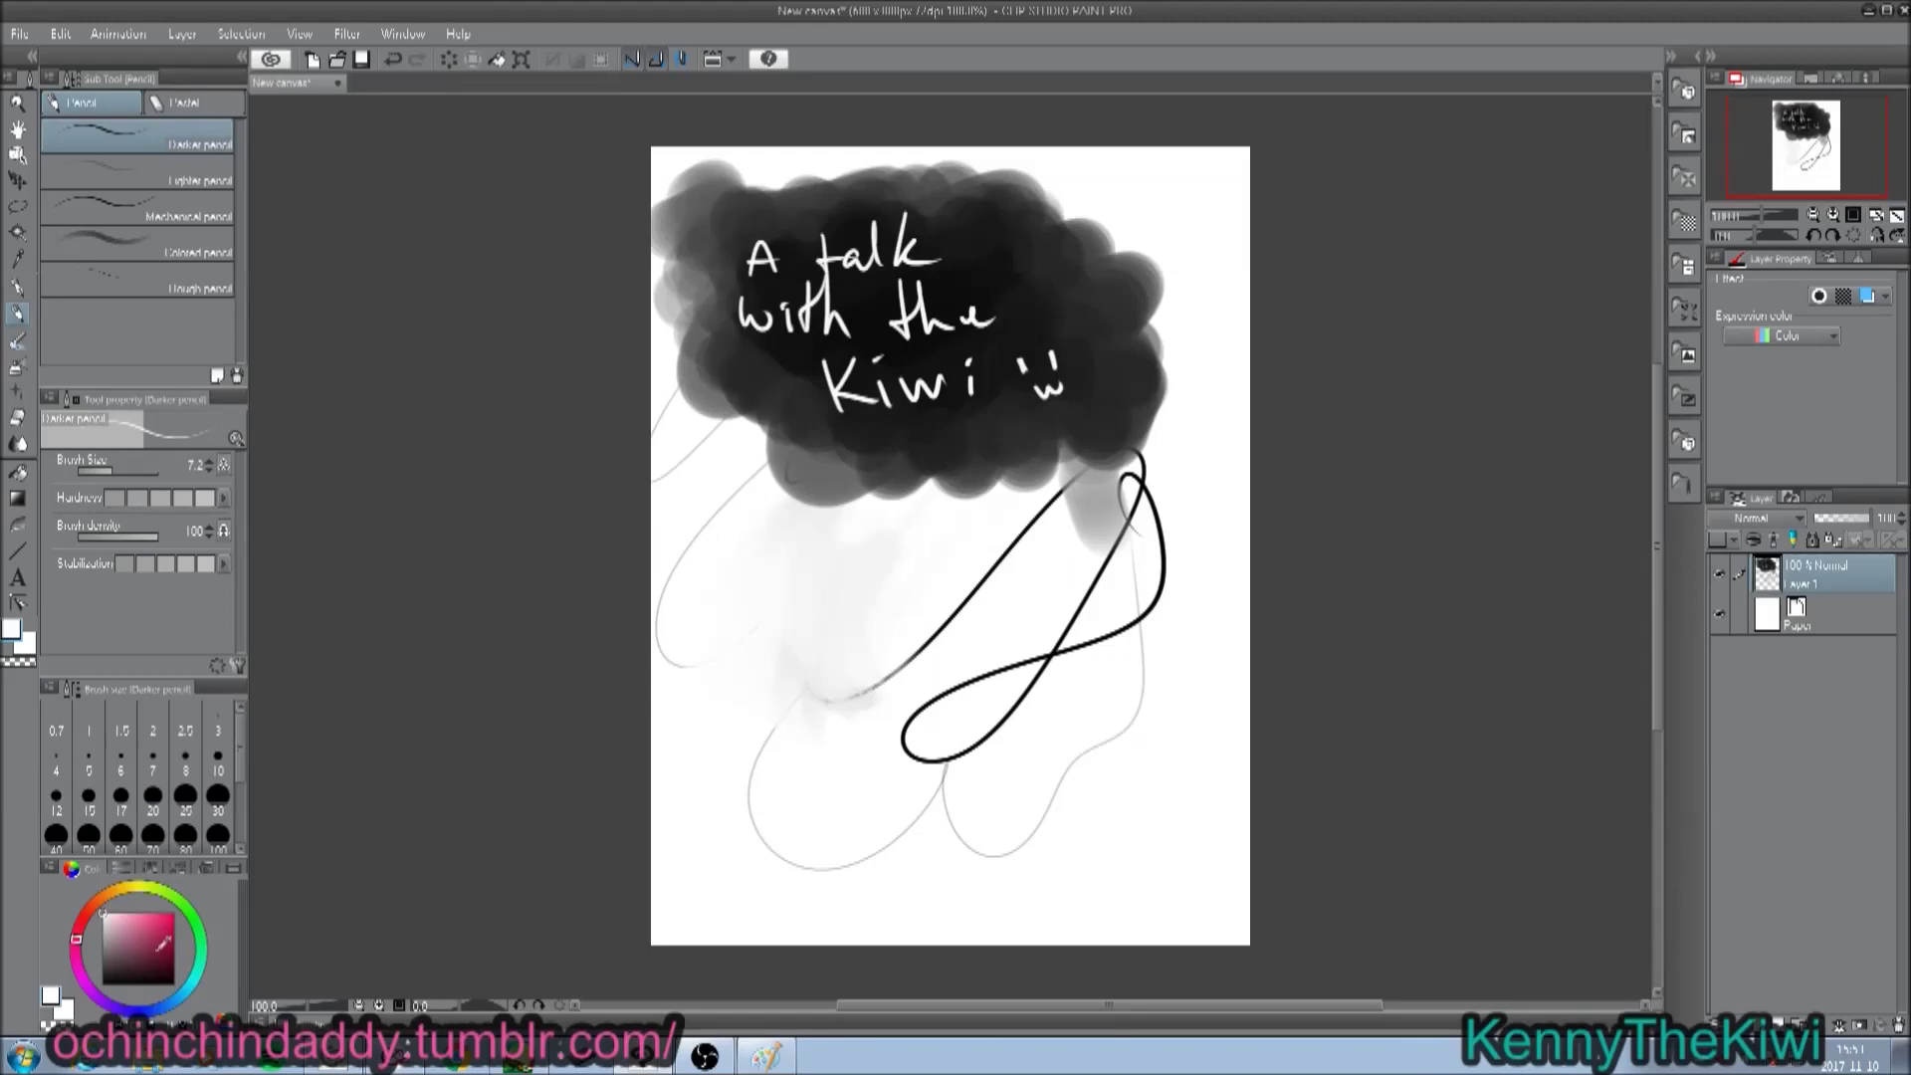
click(174, 982)
Draw a thick black ring below the cloud as the creature's body.
mouse_move(851, 587)
mouse_down()
mouse_move(774, 660)
mouse_move(878, 701)
mouse_move(885, 590)
mouse_move(777, 681)
mouse_move(884, 714)
mouse_move(855, 589)
mouse_move(784, 701)
mouse_move(914, 622)
mouse_move(897, 699)
mouse_move(856, 579)
mouse_move(840, 732)
mouse_move(892, 592)
mouse_move(819, 727)
mouse_move(889, 590)
mouse_move(806, 704)
mouse_move(896, 590)
mouse_move(816, 720)
mouse_move(889, 592)
mouse_move(851, 720)
mouse_move(851, 585)
mouse_move(892, 676)
mouse_move(811, 612)
mouse_move(908, 647)
mouse_move(793, 644)
mouse_move(898, 621)
mouse_move(785, 698)
mouse_move(859, 562)
mouse_move(795, 679)
mouse_move(783, 649)
mouse_move(786, 677)
mouse_move(862, 714)
mouse_move(818, 726)
mouse_move(874, 713)
mouse_up()
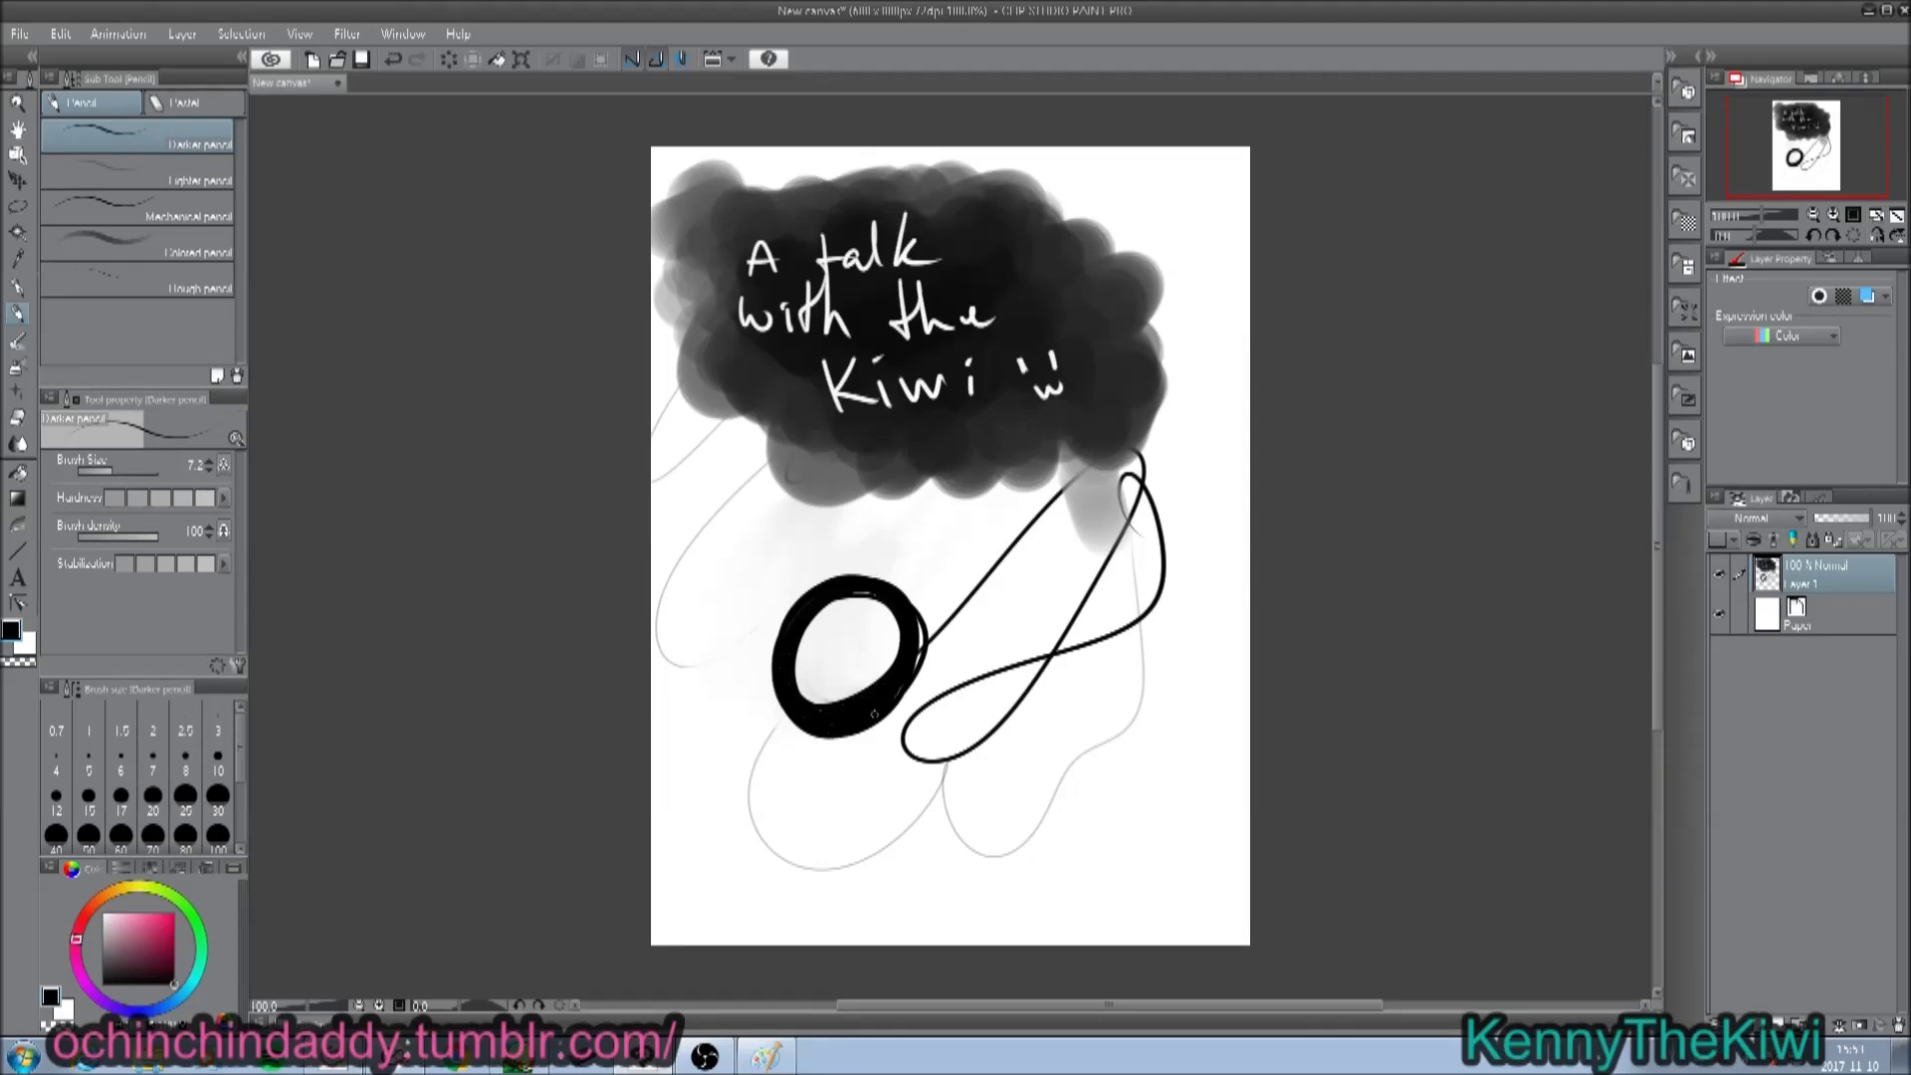
drag(912, 634, 897, 689)
mouse_move(918, 622)
mouse_down()
mouse_move(920, 669)
mouse_move(884, 712)
mouse_up()
mouse_move(896, 594)
mouse_down()
mouse_move(841, 606)
mouse_move(848, 635)
mouse_move(825, 626)
mouse_move(863, 615)
mouse_move(834, 642)
mouse_move(774, 542)
mouse_up()
Give the ring creature two raised arms and a tear beside its eye.
drag(786, 621, 775, 537)
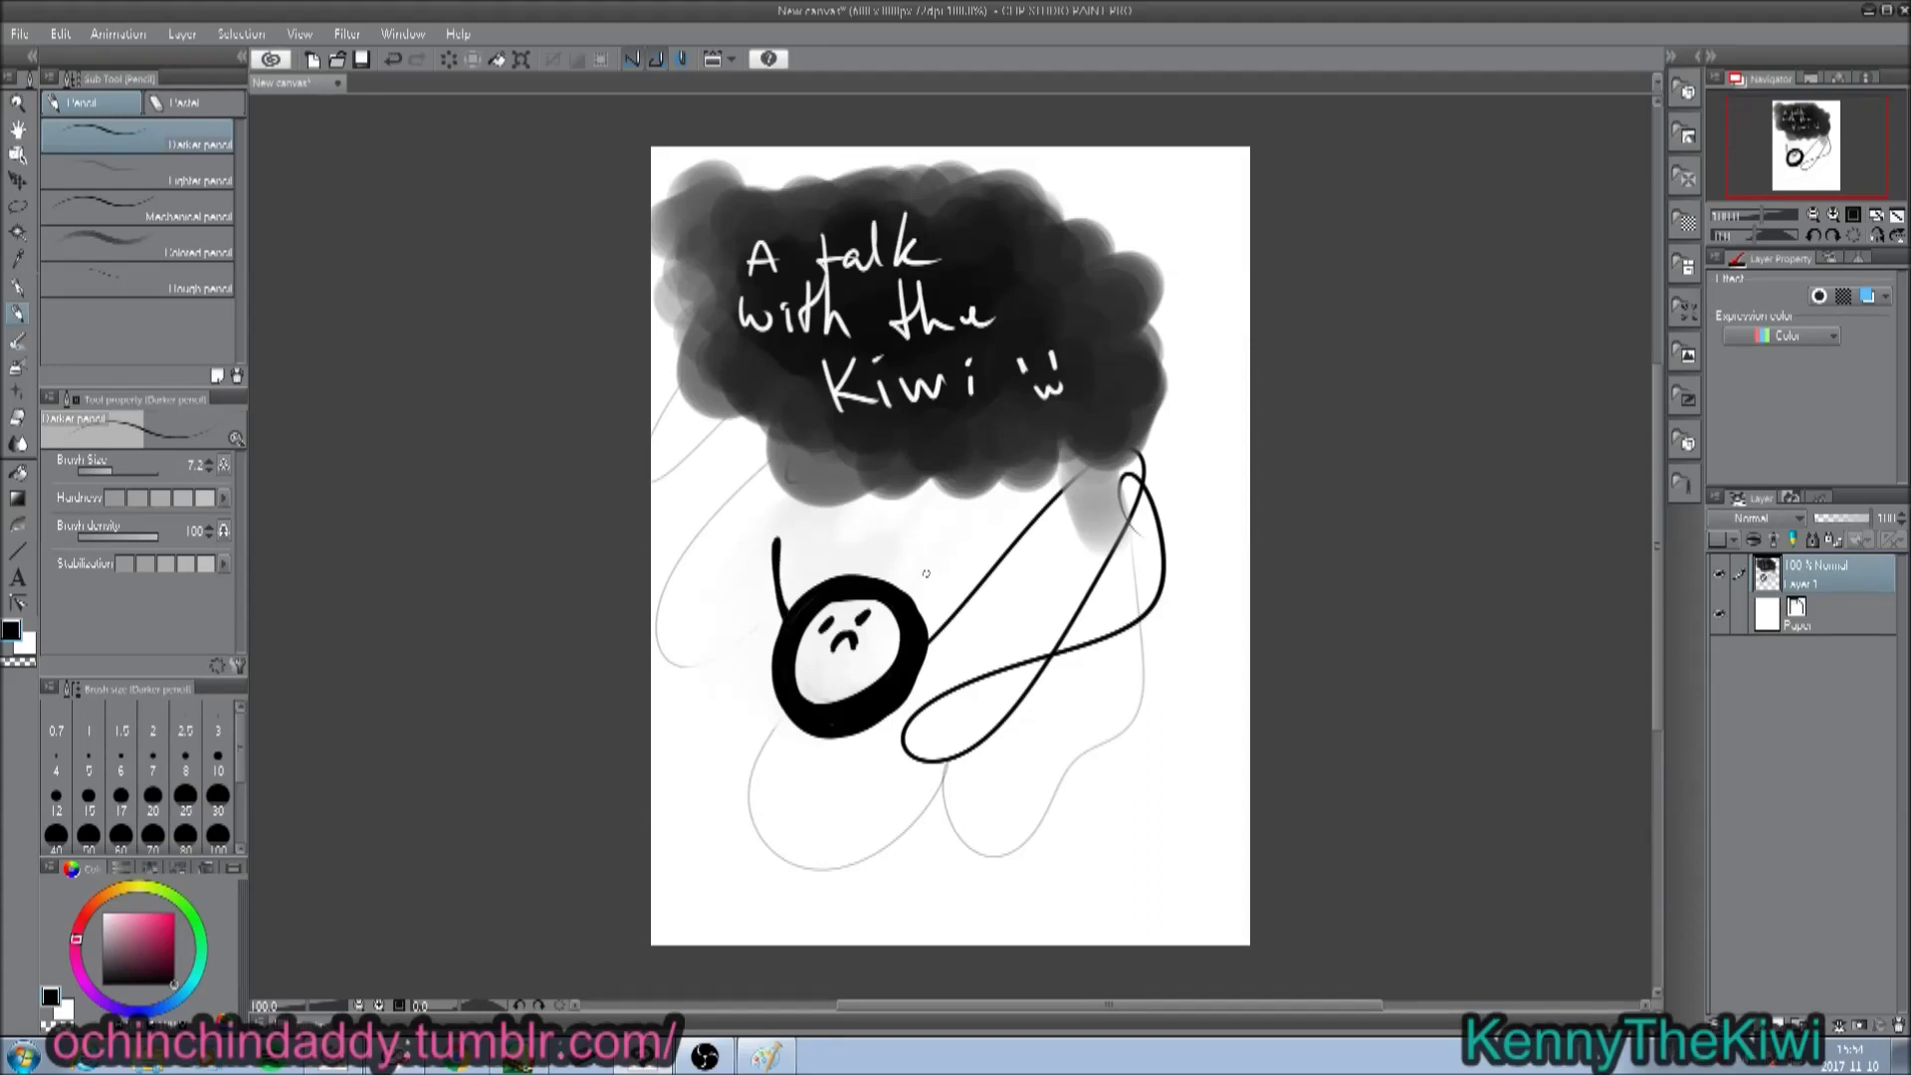
drag(917, 615, 917, 532)
mouse_move(873, 622)
mouse_down()
mouse_move(882, 646)
mouse_move(877, 620)
mouse_up()
Draw a large '1' with a base stroke at the canvas's lower right.
mouse_move(1081, 735)
mouse_down()
mouse_move(1102, 709)
mouse_move(1094, 794)
mouse_up()
drag(1069, 795, 1130, 793)
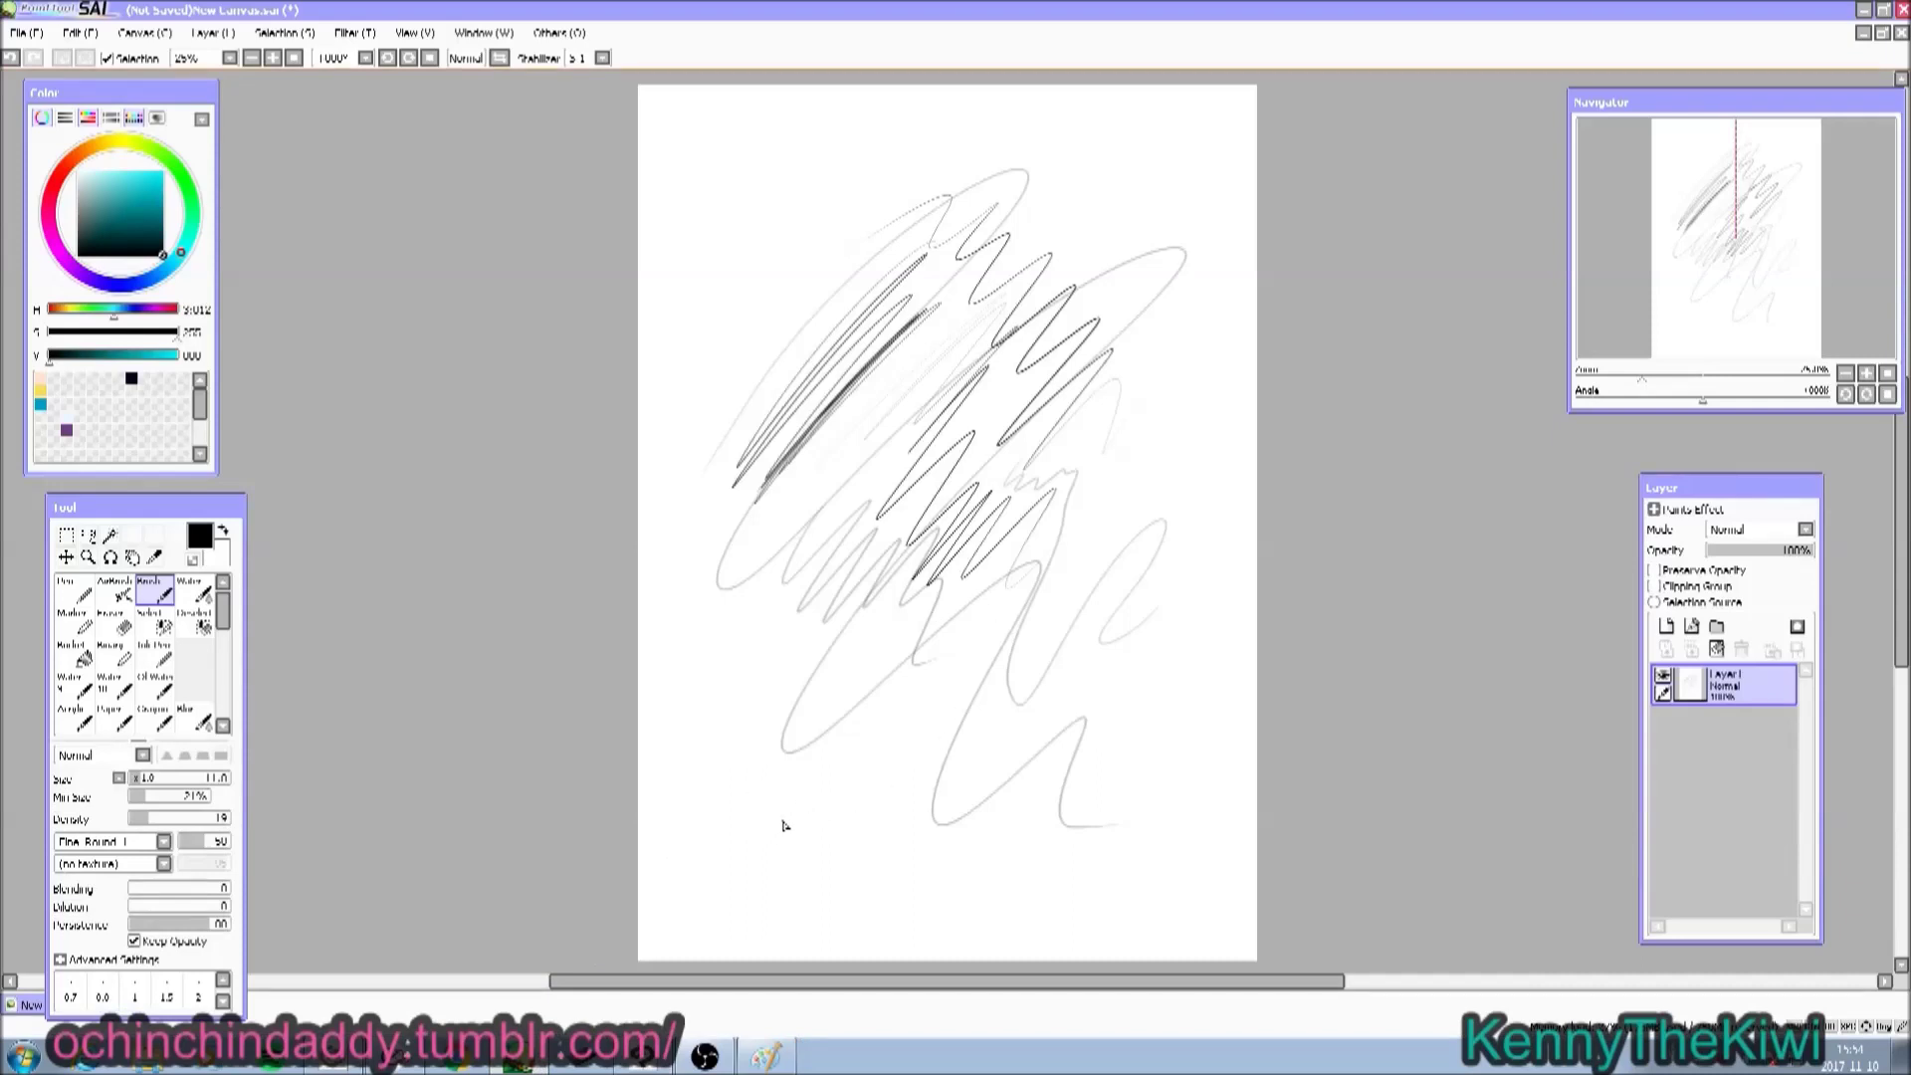
Write a '2' at the lower left of SAI's canvas and a '3' on Mischief's.
mouse_move(712, 791)
mouse_down()
mouse_move(751, 816)
mouse_move(717, 833)
mouse_move(718, 778)
mouse_move(744, 755)
mouse_move(718, 831)
mouse_move(767, 818)
mouse_up()
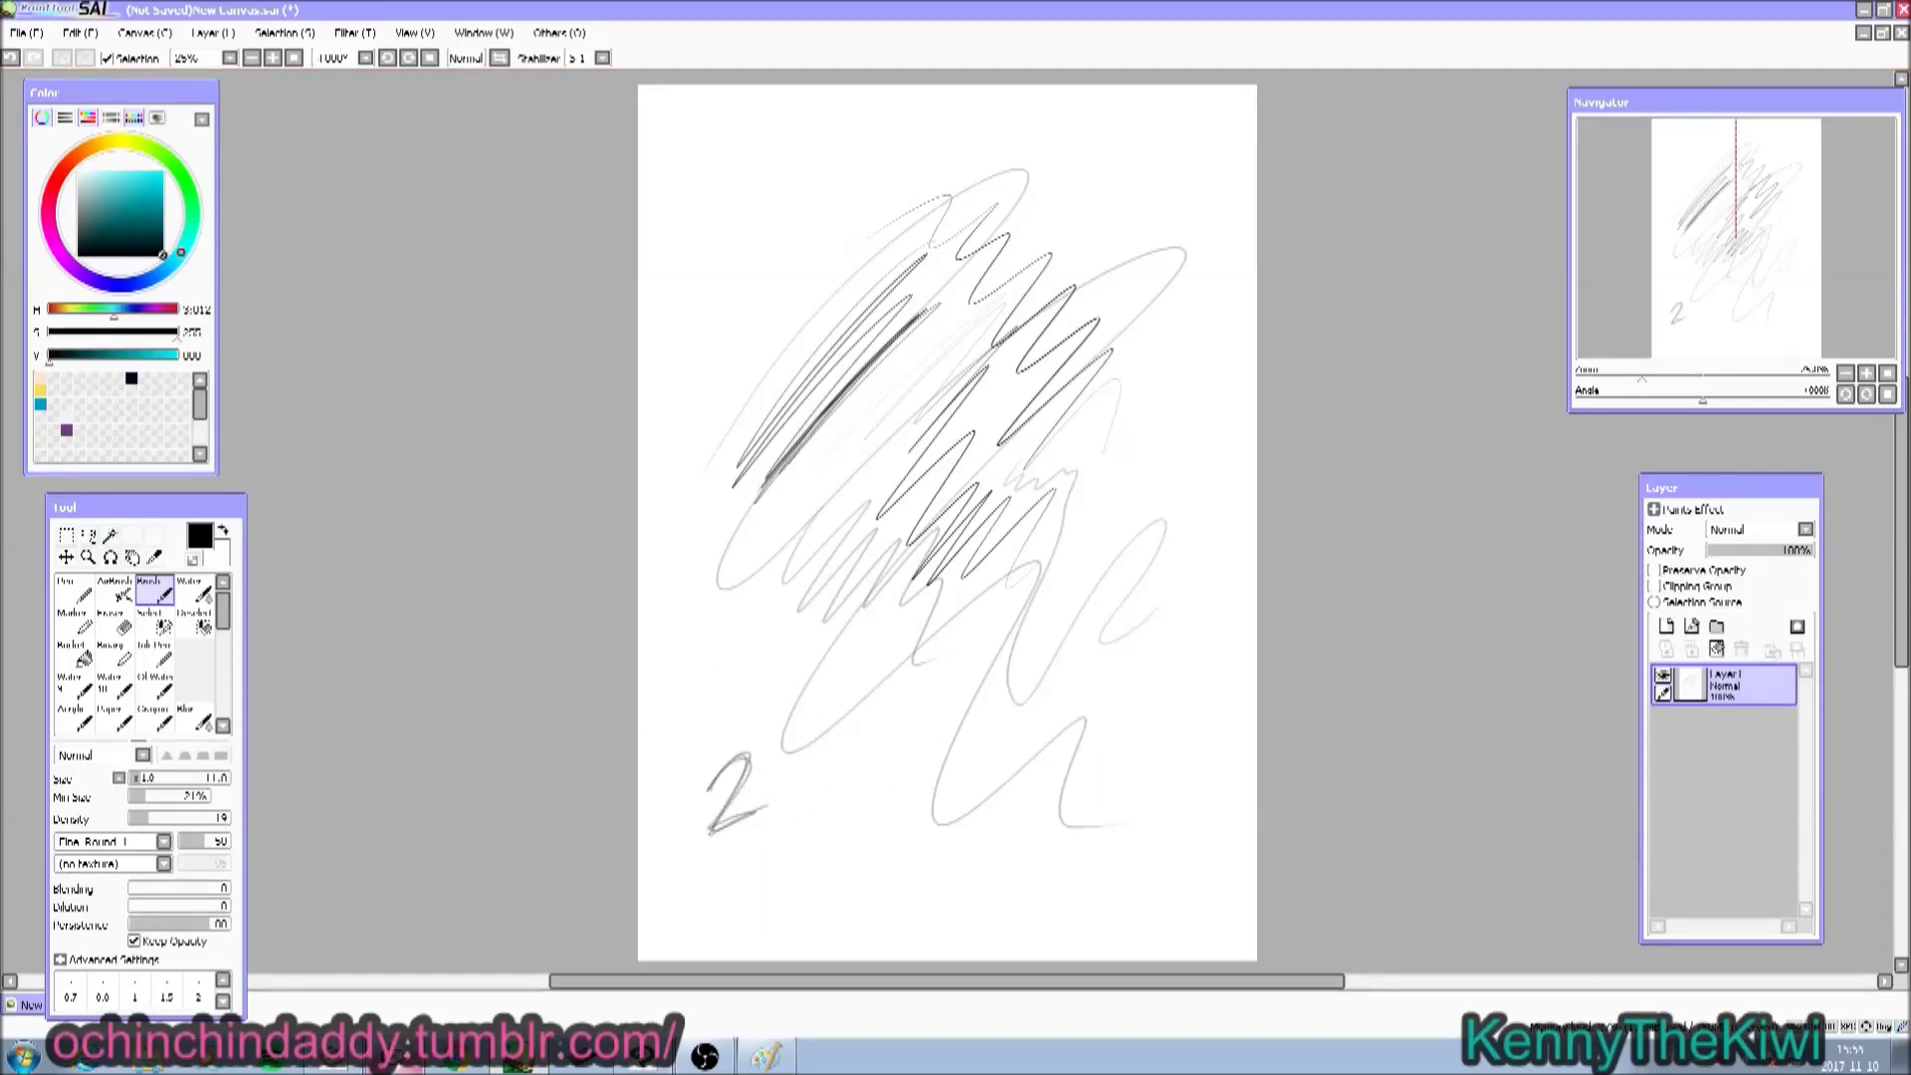
click(413, 1063)
click(413, 1063)
click(413, 1063)
click(411, 1063)
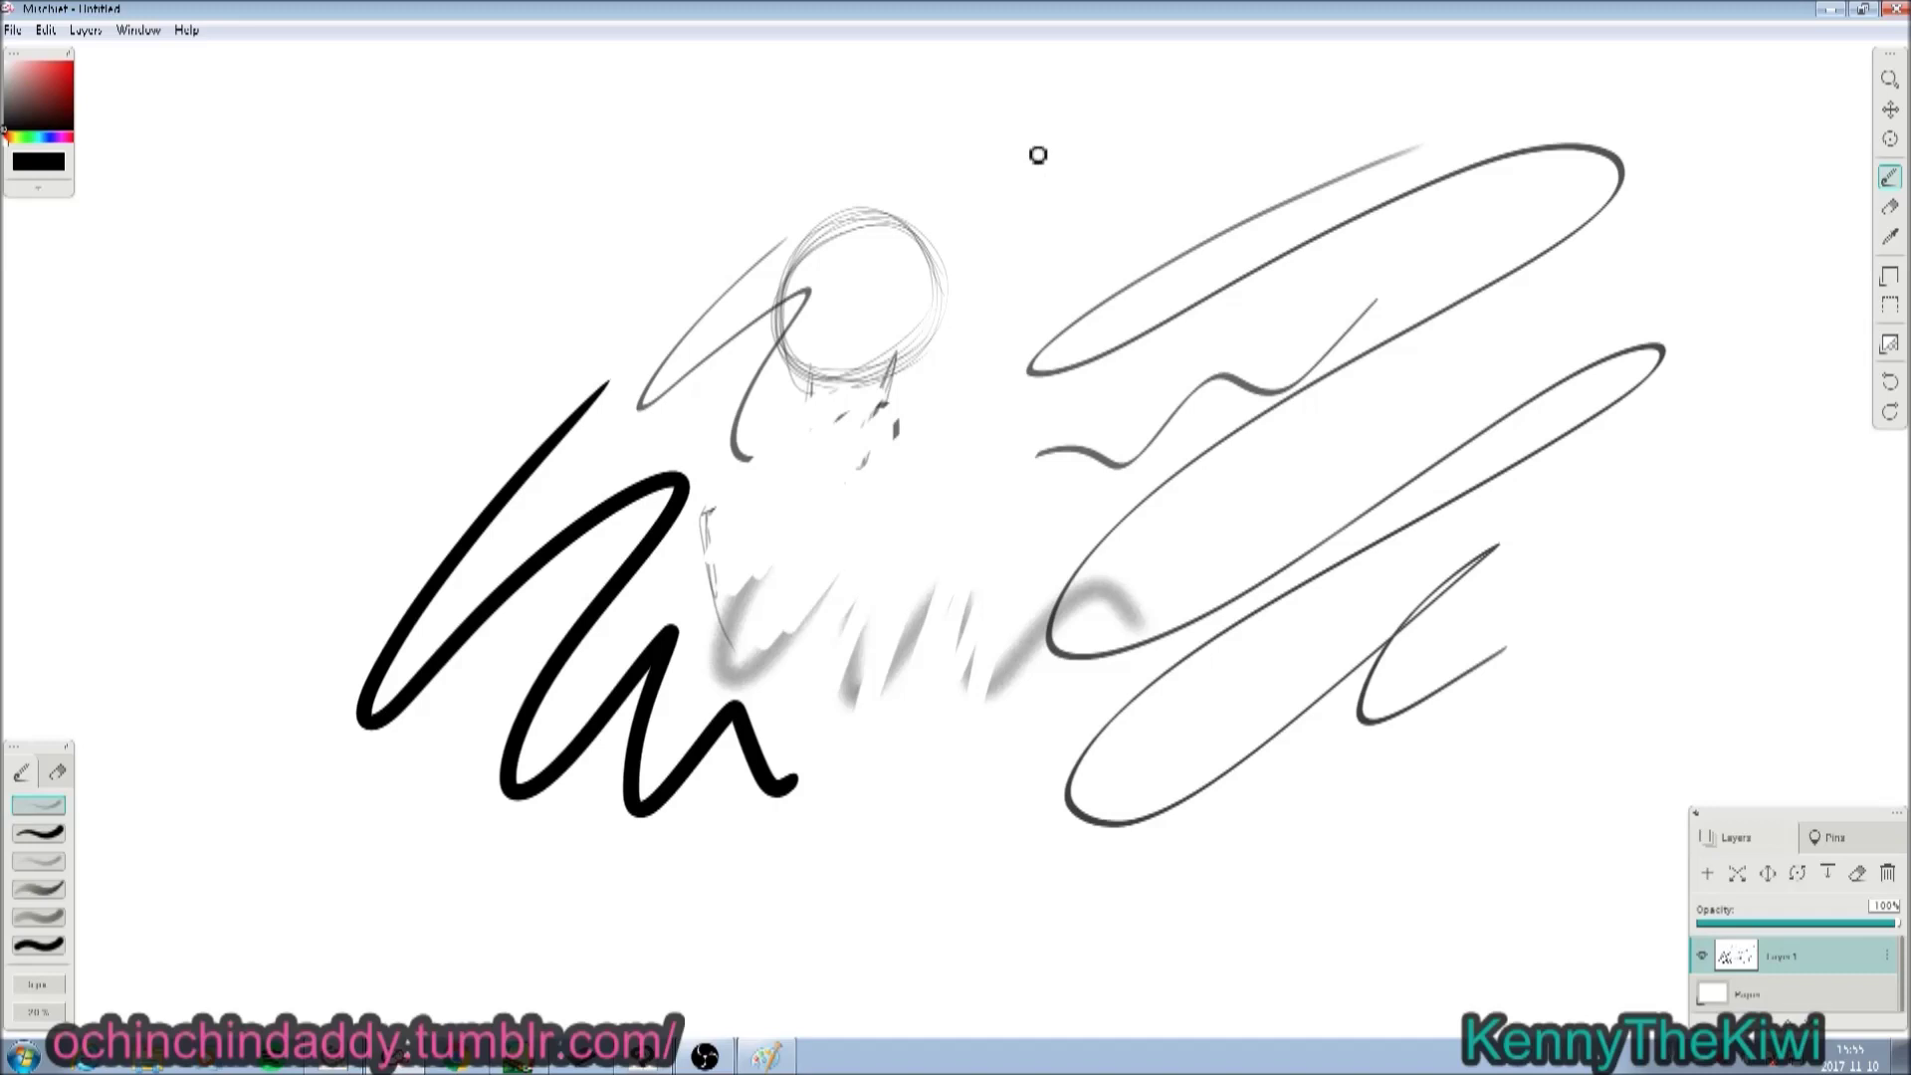
mouse_move(1006, 162)
mouse_down()
mouse_move(1087, 175)
mouse_move(1012, 212)
mouse_up()
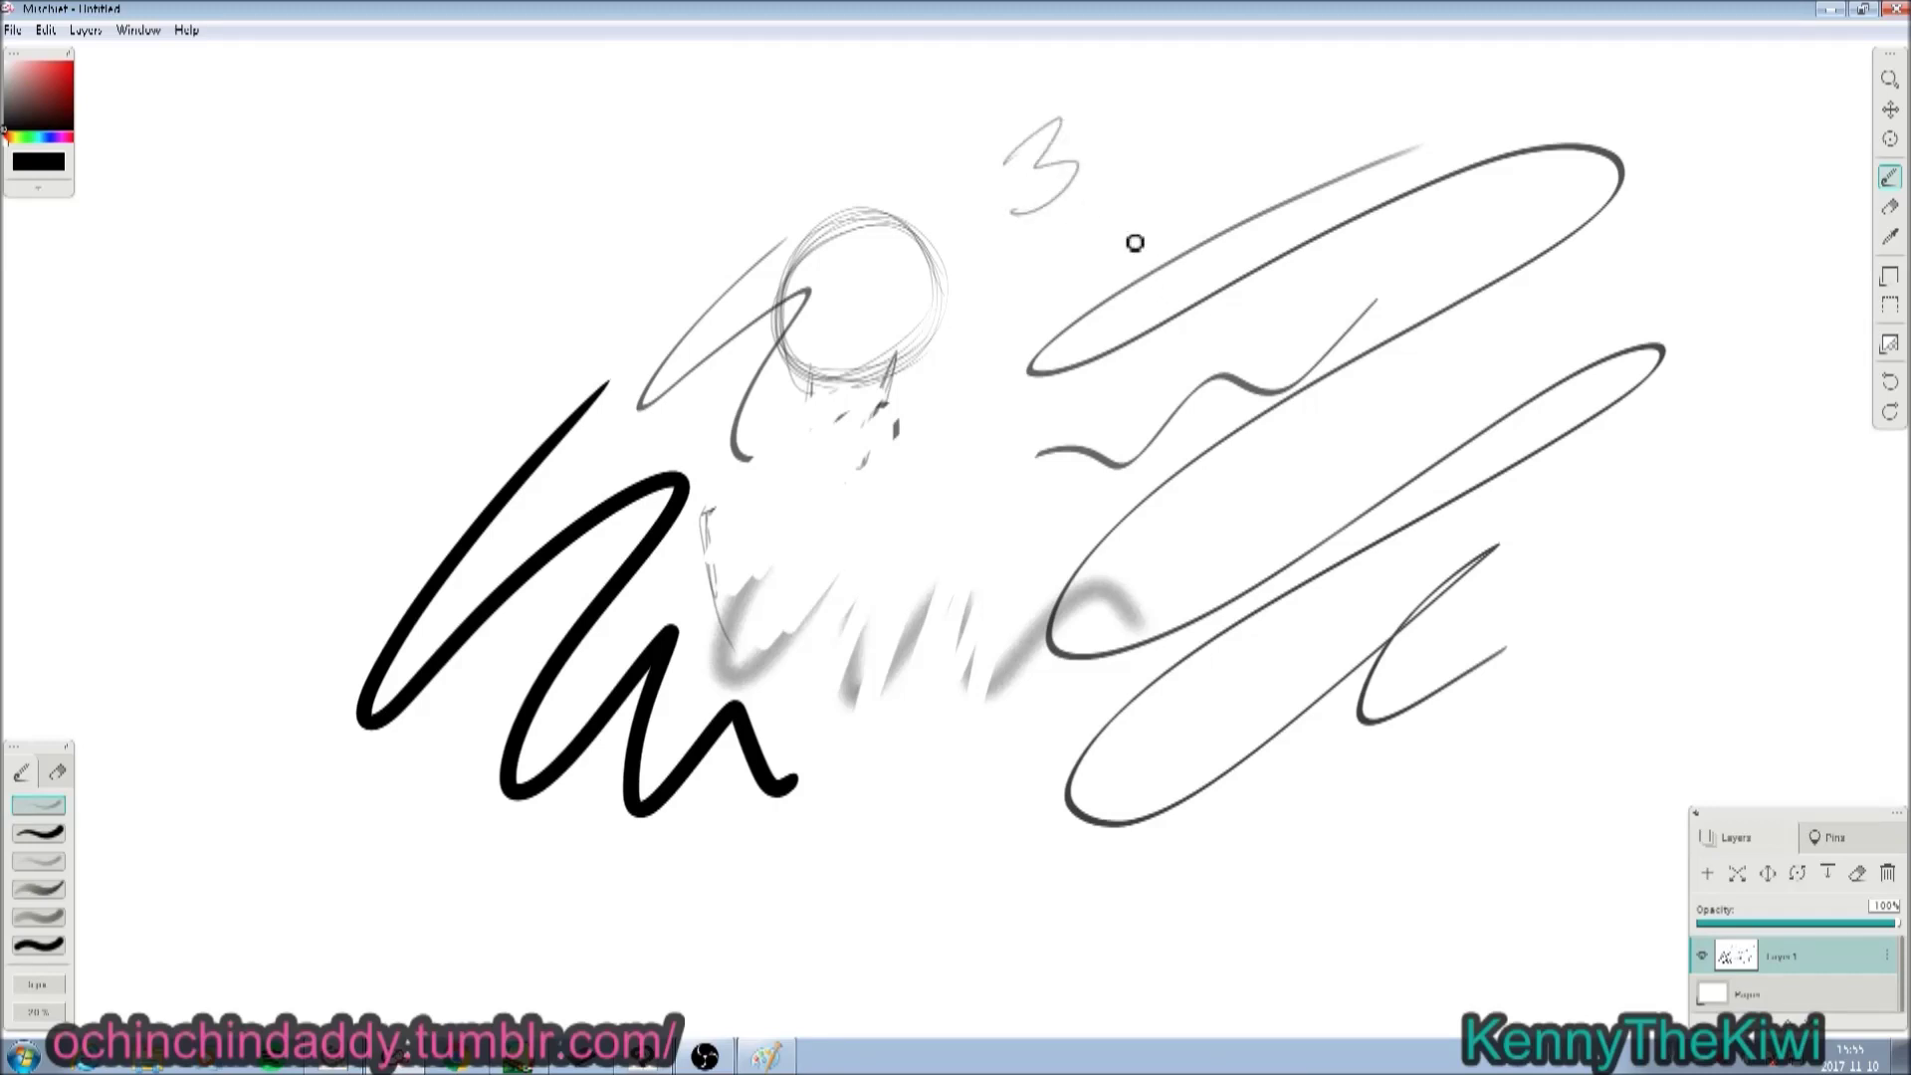
click(795, 1040)
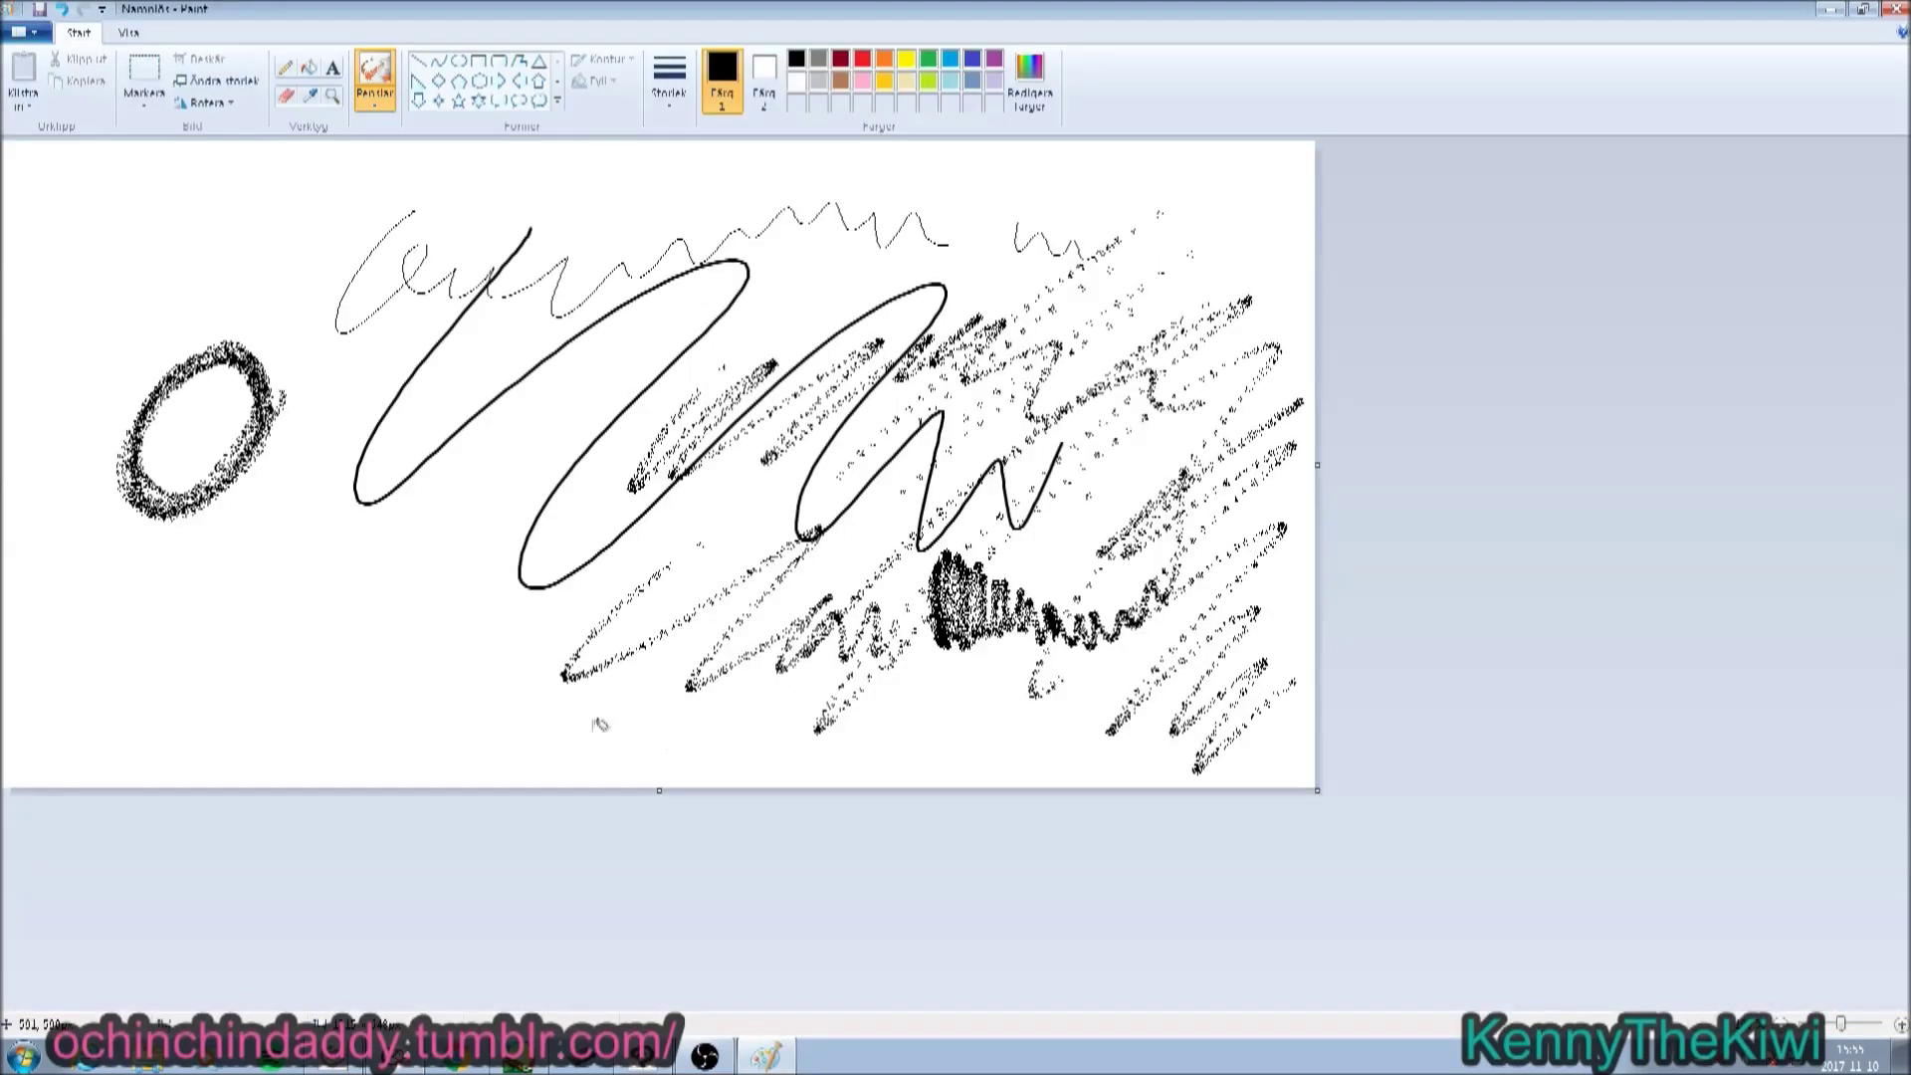
With Paint's Pencil, draw a thin '4' at the left and a long diagonal line.
click(286, 68)
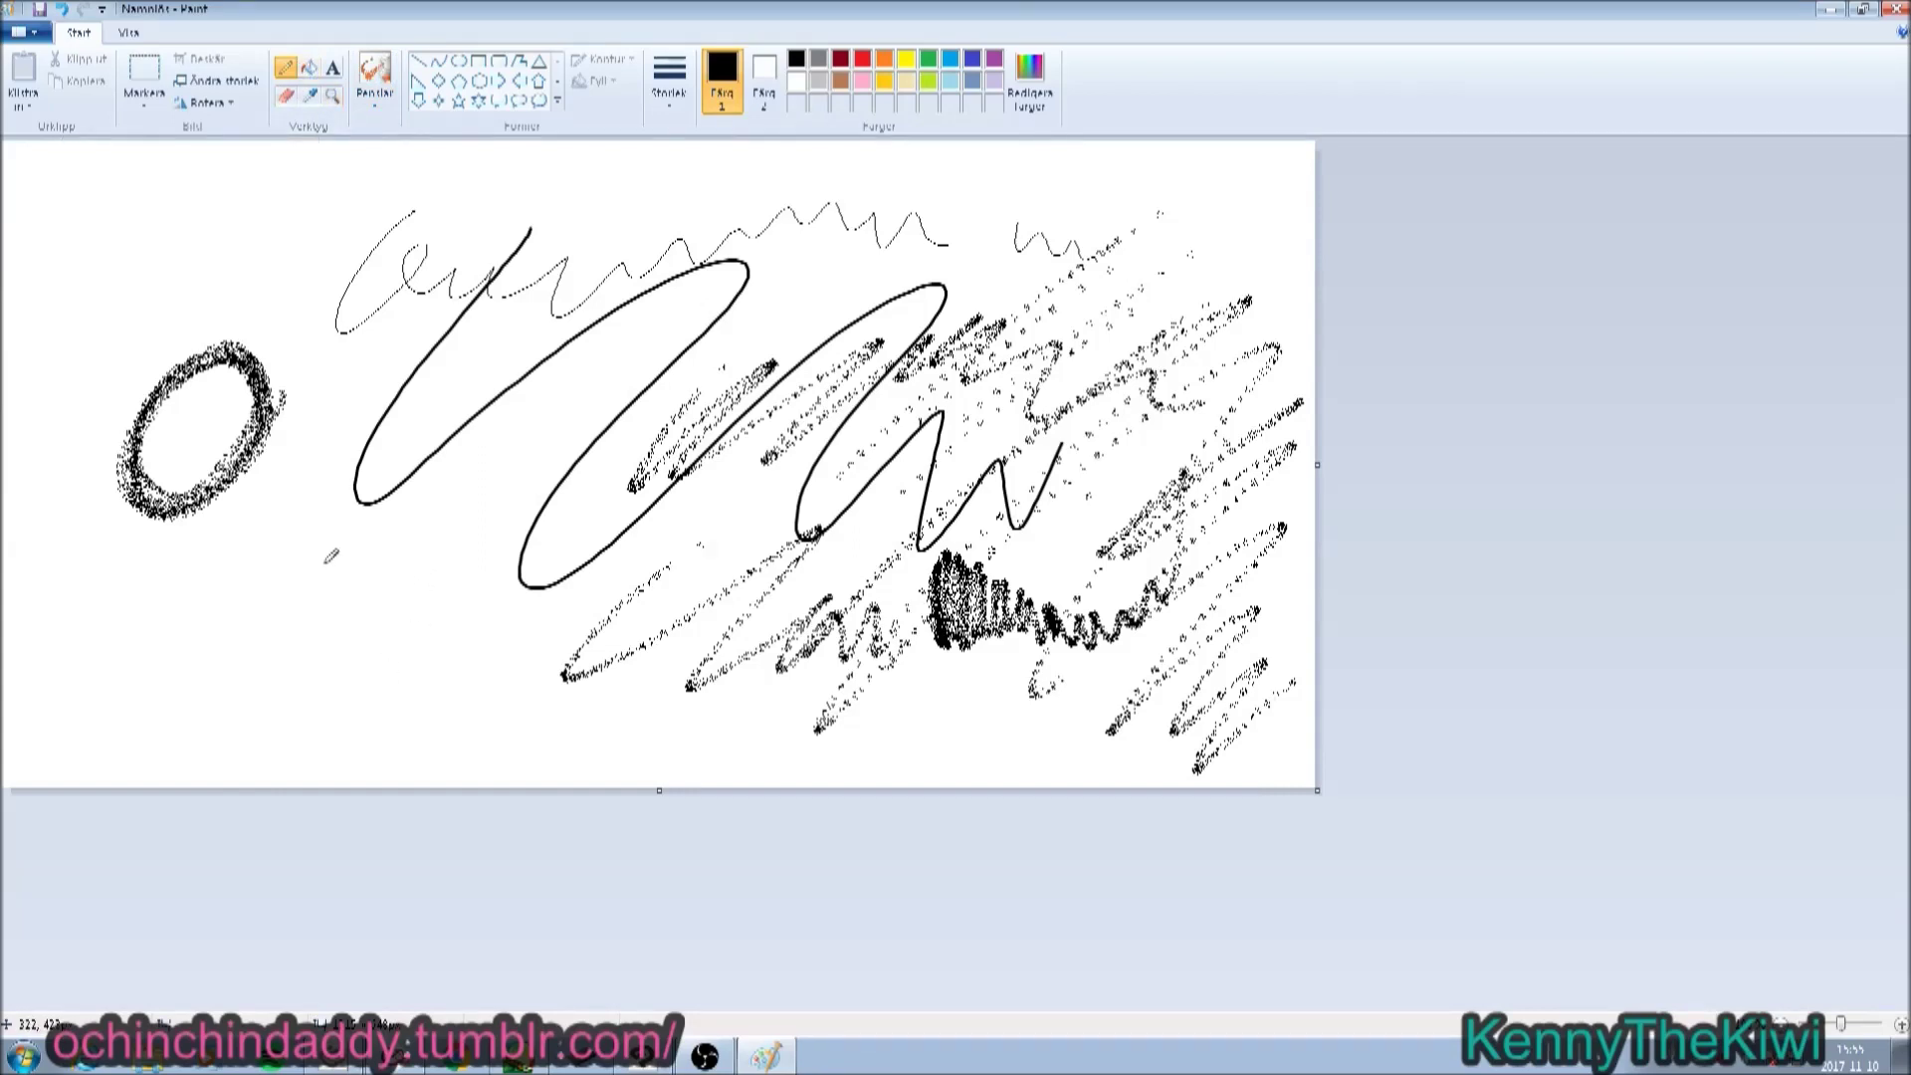
mouse_move(334, 540)
mouse_down()
mouse_move(361, 541)
mouse_move(337, 631)
mouse_up()
drag(503, 562, 1274, 271)
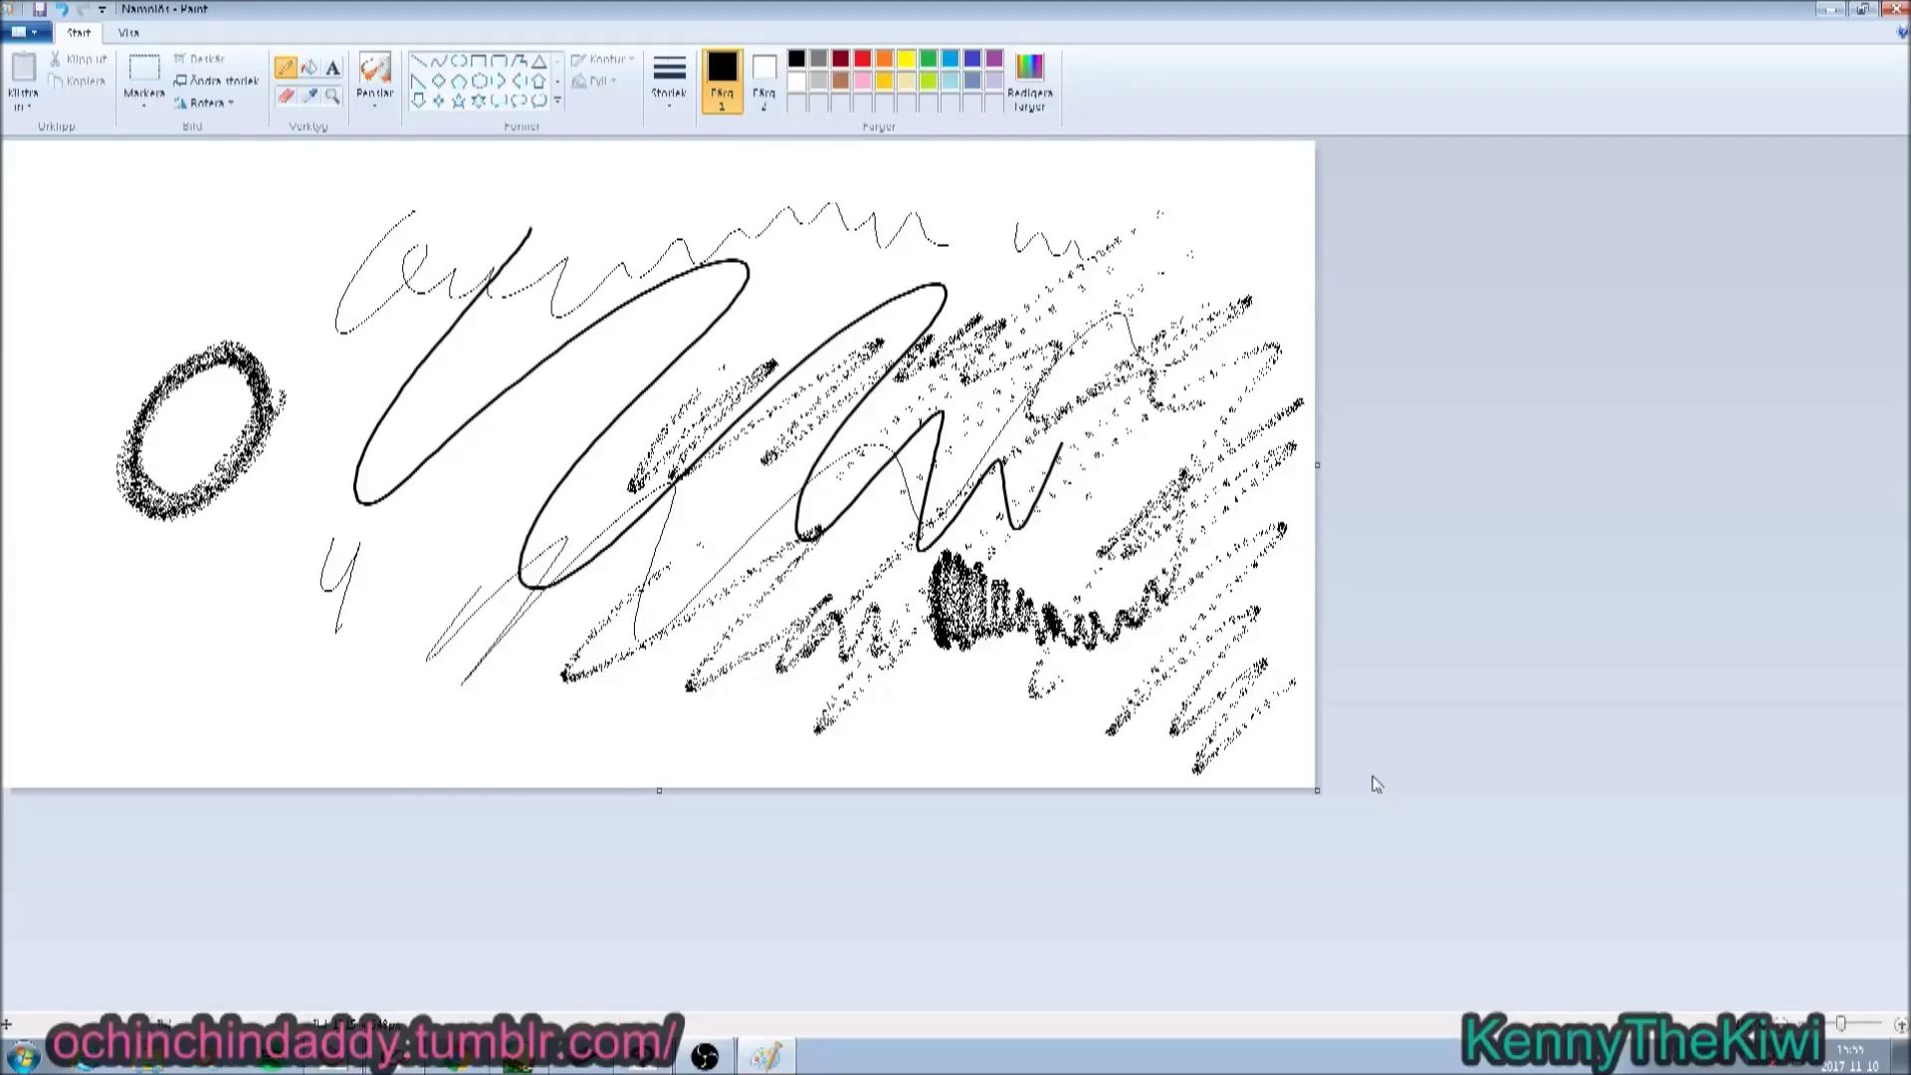
Restore the OBS recorder window from the taskbar.
click(705, 1057)
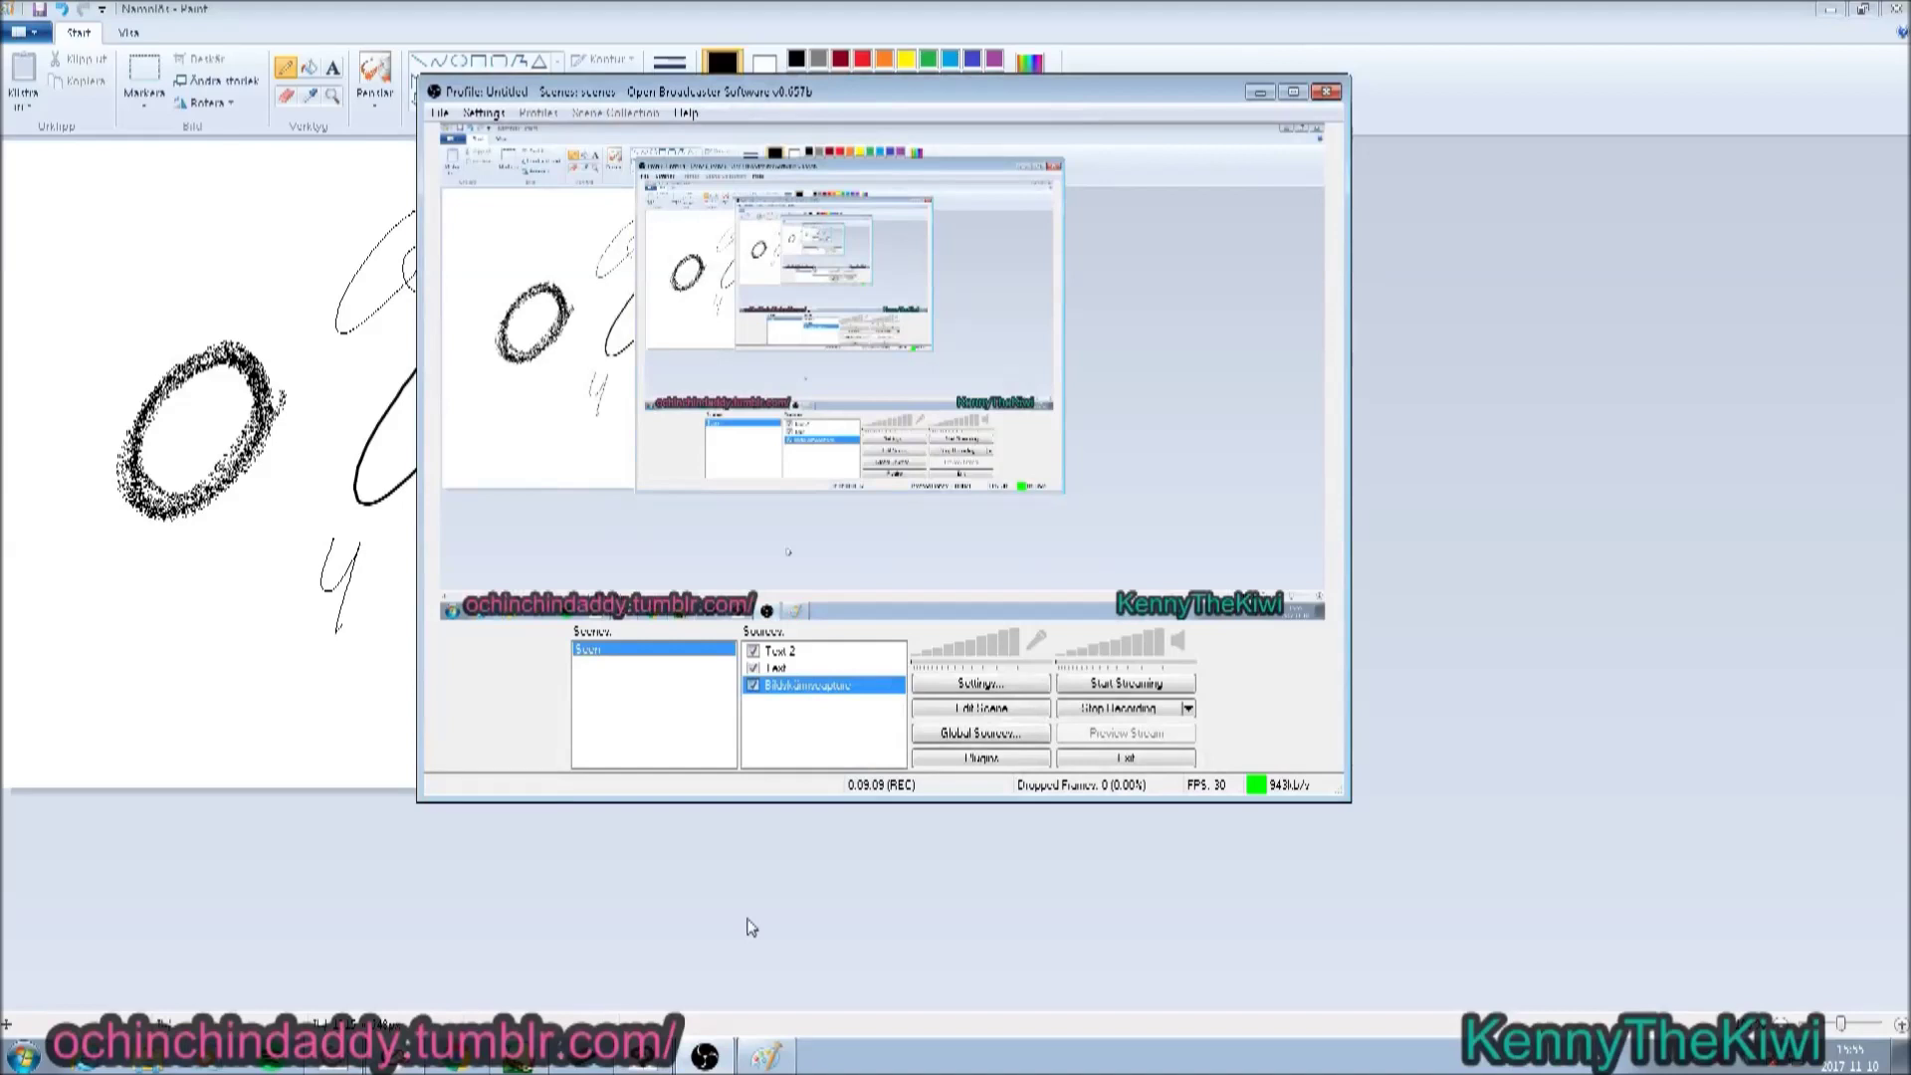